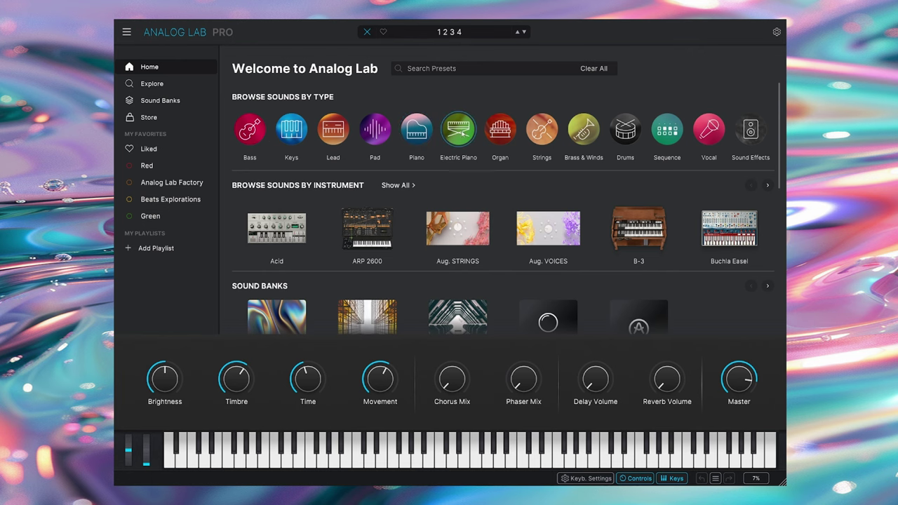
Look through the home page's sound types, instruments, sound banks, store packs and designers.
scroll(362, 179, "down", 2)
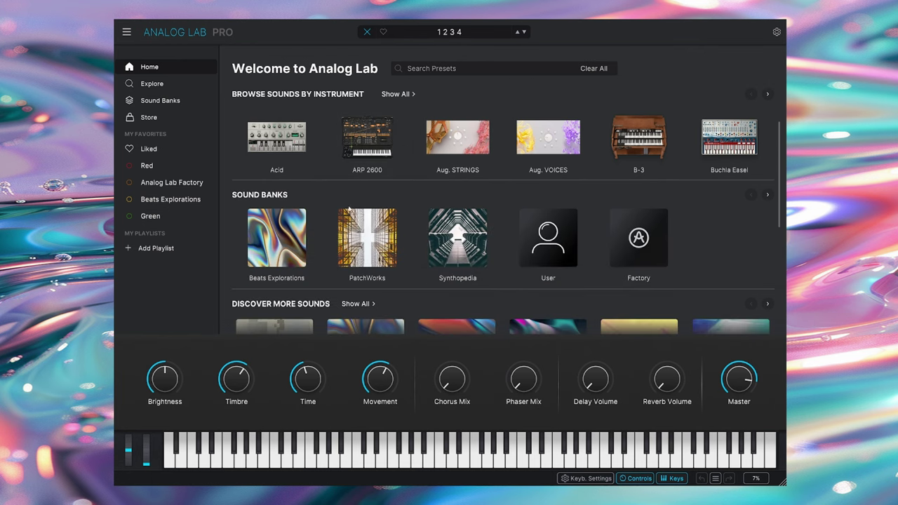
scroll(349, 238, "down", 3)
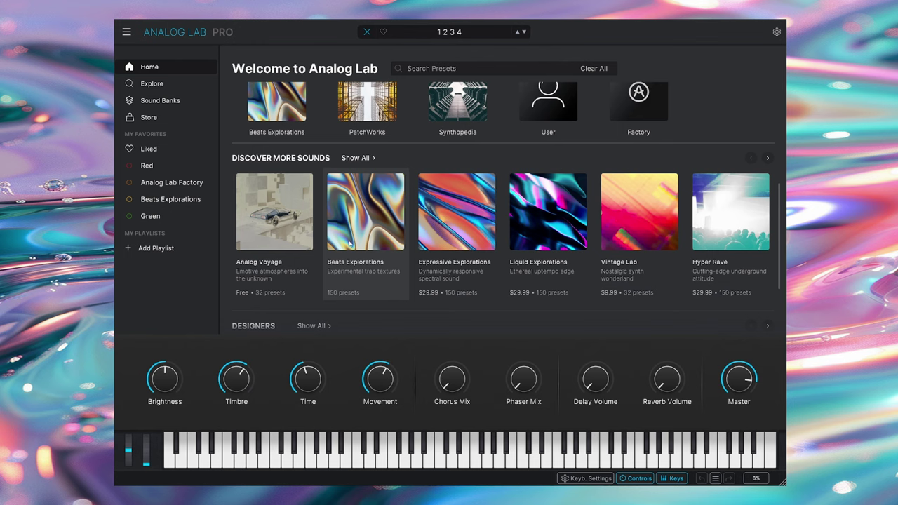
scroll(537, 208, "down", 1)
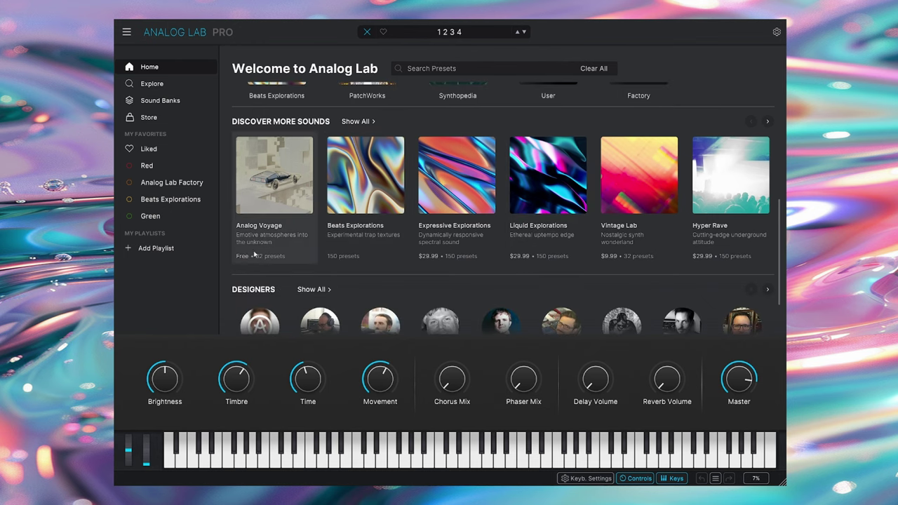
scroll(310, 223, "down", 2)
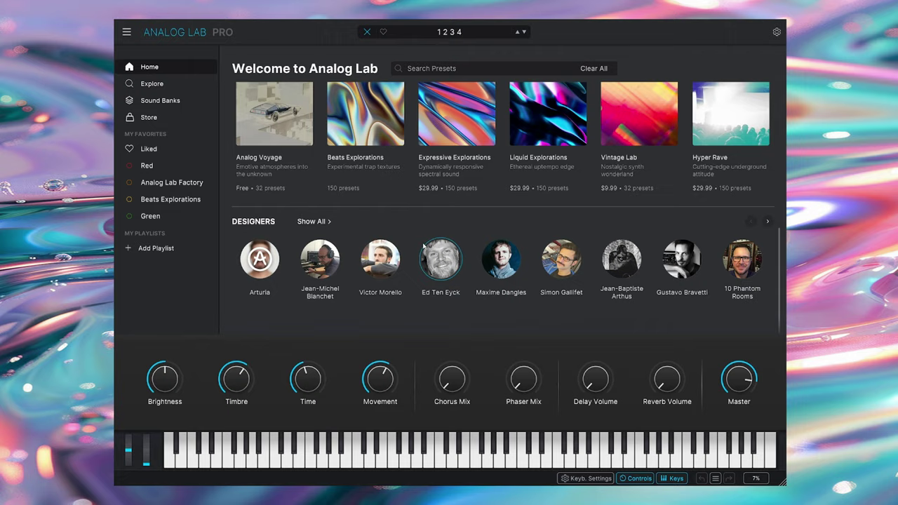
scroll(423, 246, "down", 6)
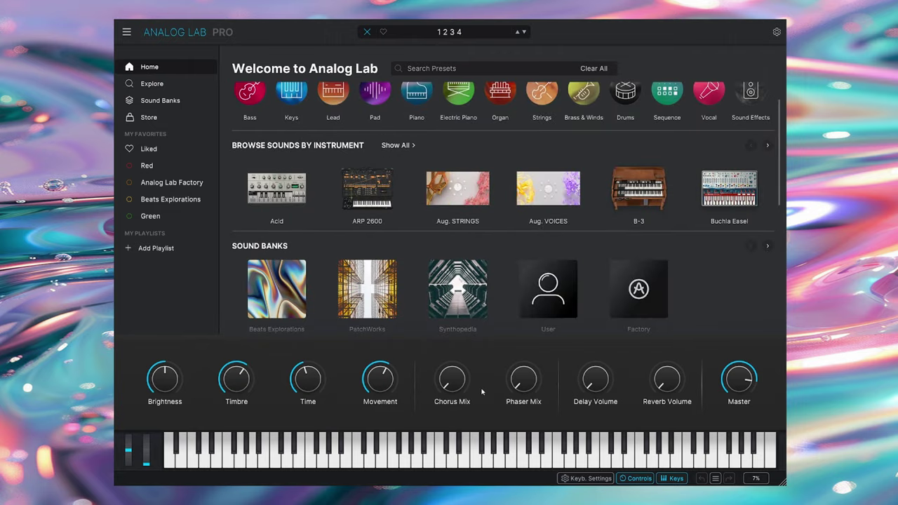
scroll(351, 280, "up", 1)
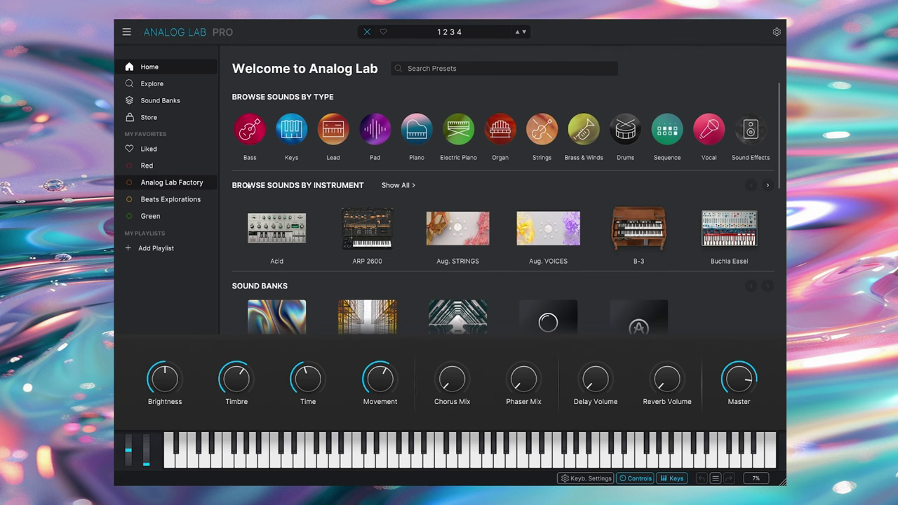
Show the Analog Lab Factory favorites and try the 1982 piano and 707 Airline Kit presets.
left_click(157, 183)
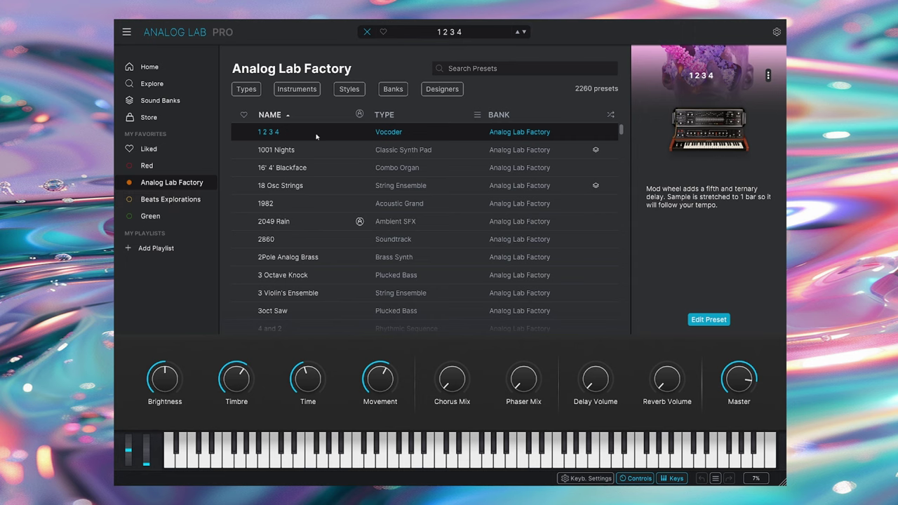
mouse_move(635, 124)
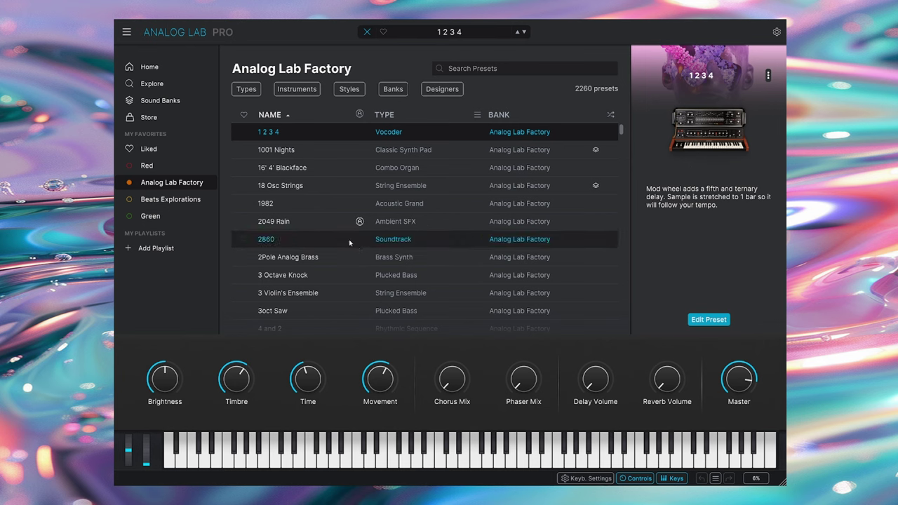
left_click(311, 209)
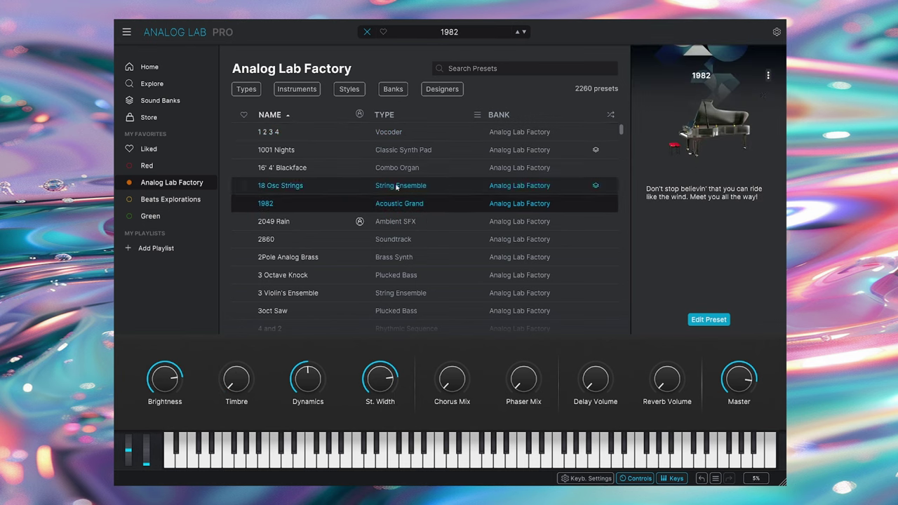
scroll(413, 203, "down", 4)
left_click(352, 238)
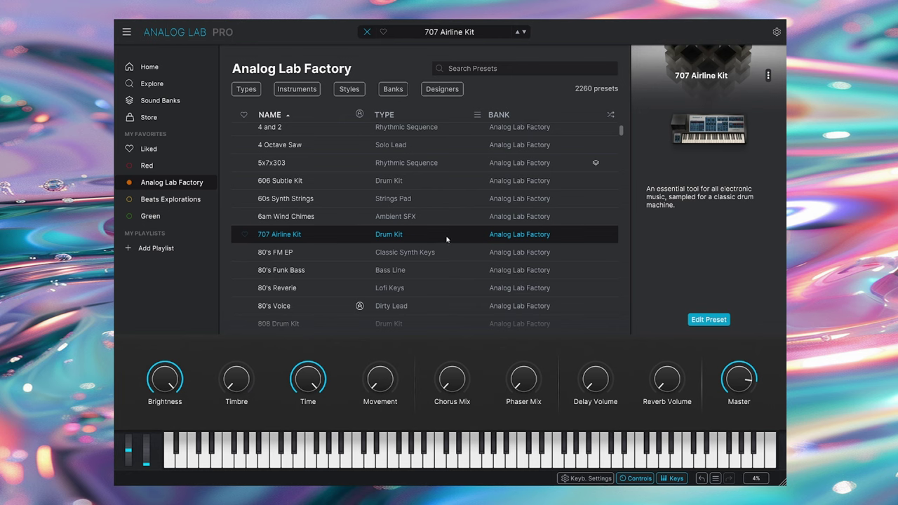
mouse_move(687, 194)
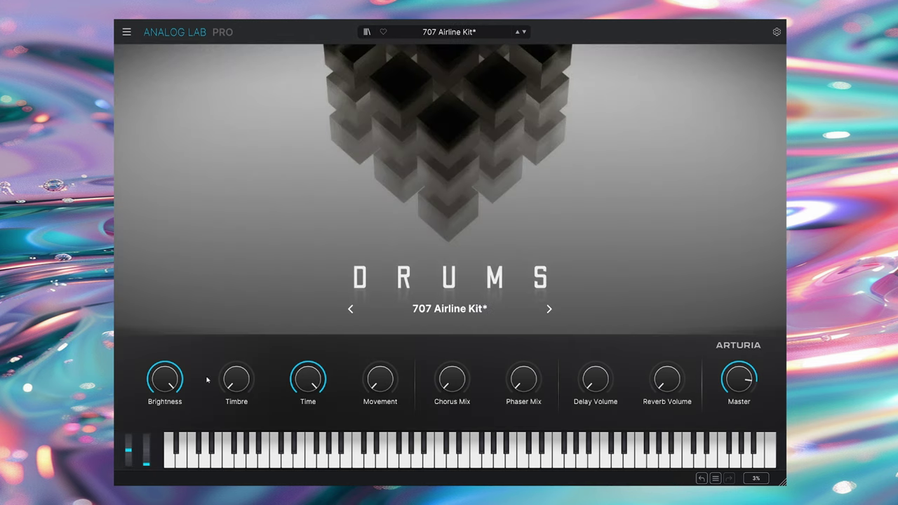
Return from the 707 Airline Kit's full preset view to the preset browser.
left_click(366, 32)
mouse_move(167, 379)
mouse_move(167, 380)
left_mouse_down()
mouse_move(167, 428)
mouse_move(167, 380)
left_mouse_up()
mouse_move(162, 387)
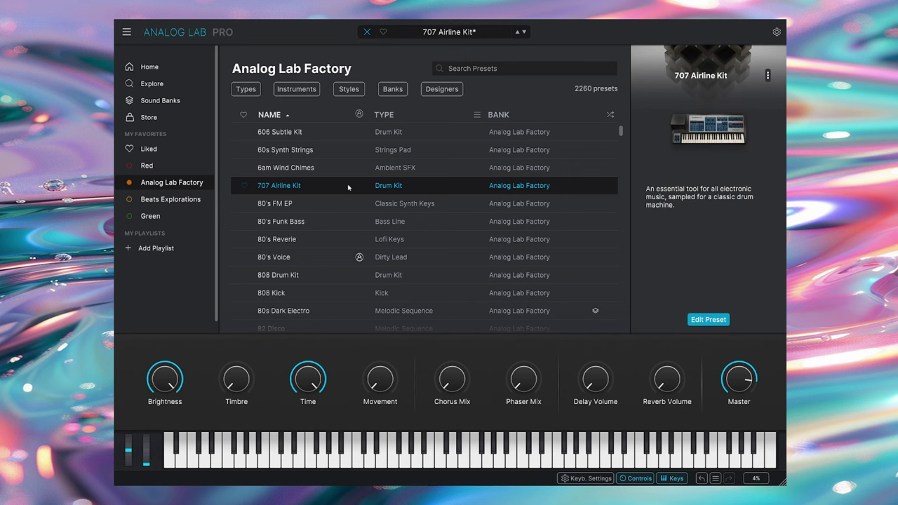
Show the presets in the Beats Explorations favorites.
left_click(149, 202)
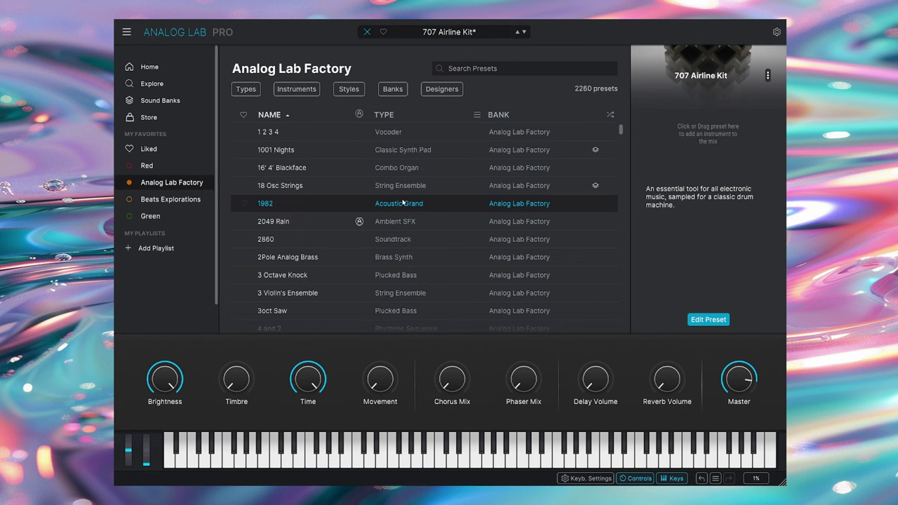
left_click(178, 201)
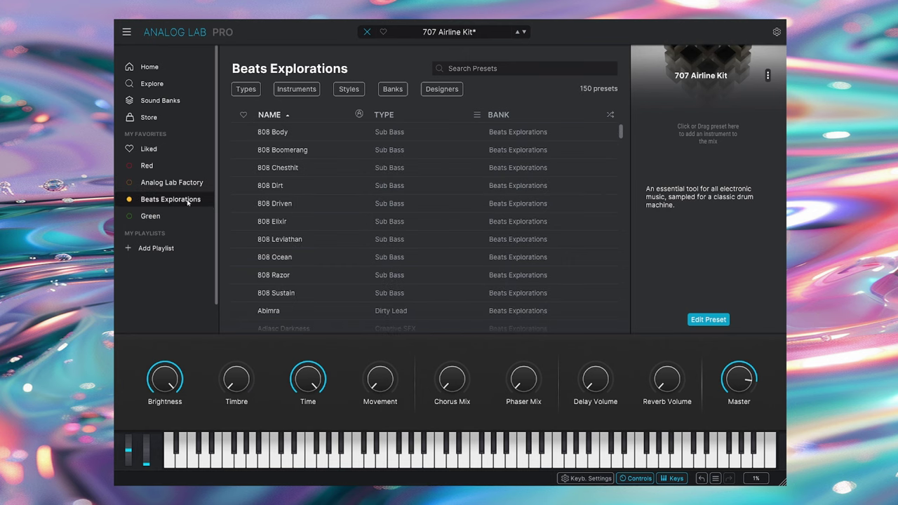
left_click(344, 174)
left_click(348, 181)
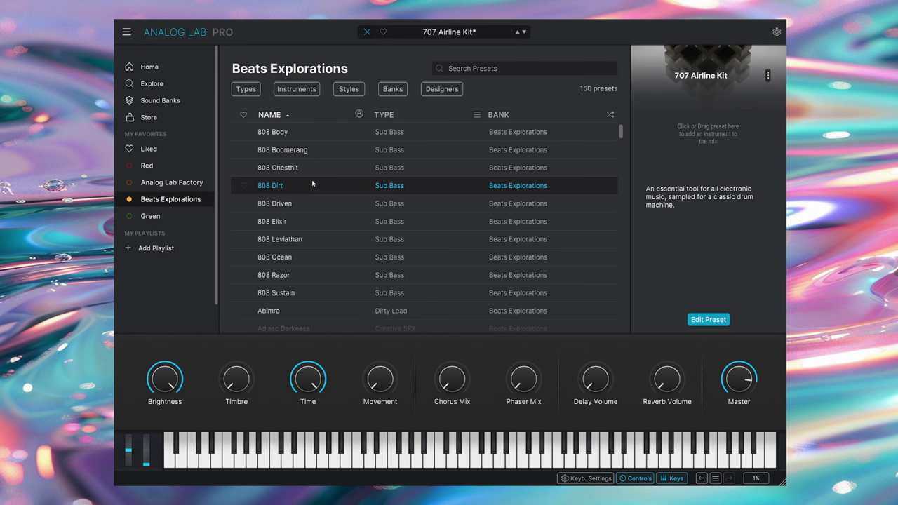
left_click(386, 172)
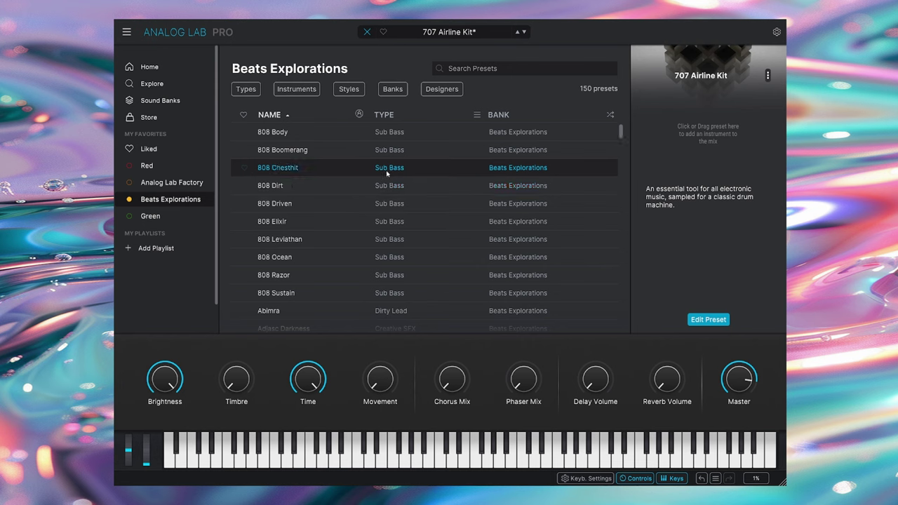
left_click(365, 137)
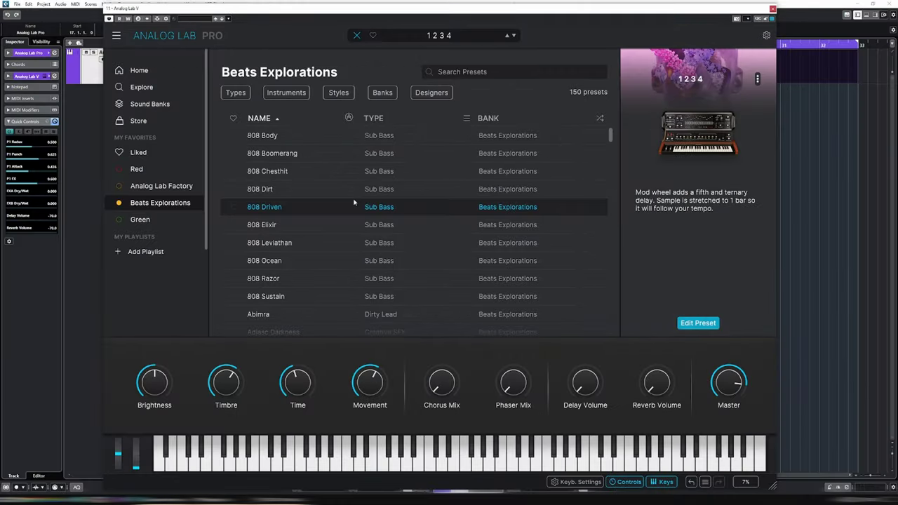
Audition the 808 Chesthit, 808 Body, 808 Boomerang and 808 Dirt sub bass presets.
left_click(299, 137)
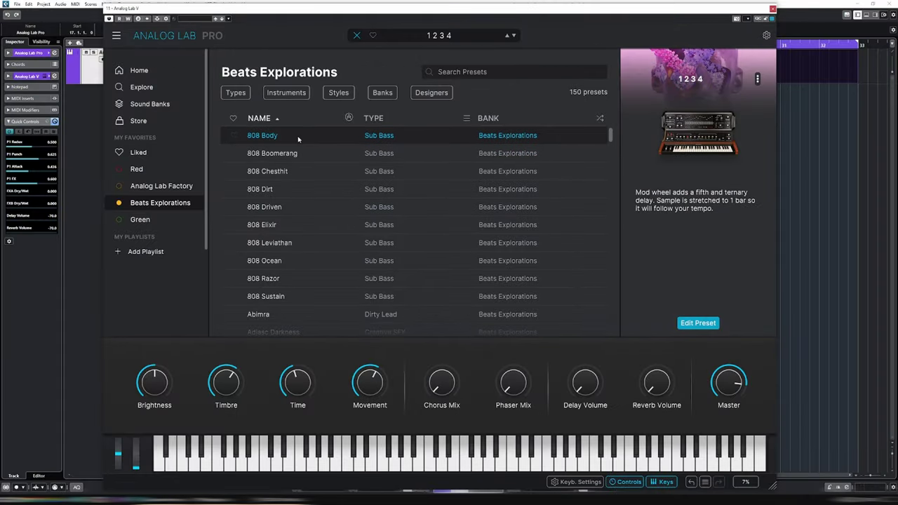
left_click(300, 167)
left_click(295, 136)
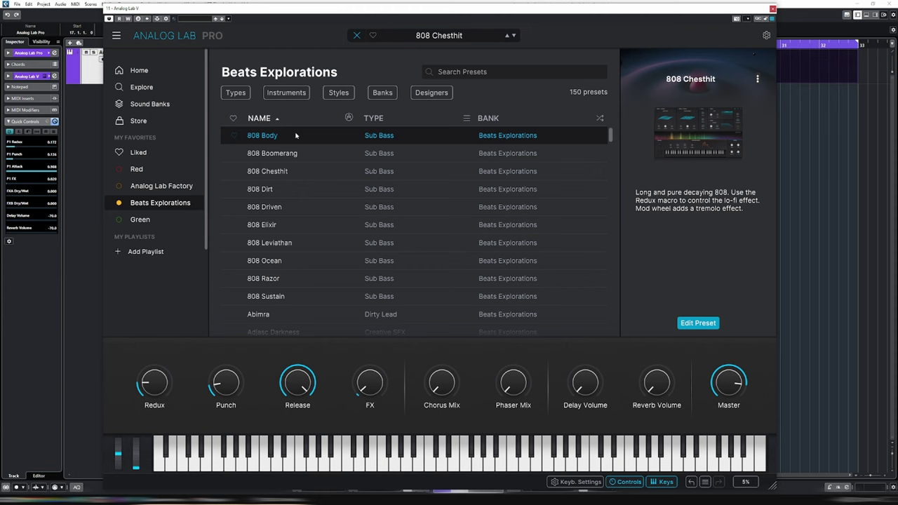
left_click(295, 135)
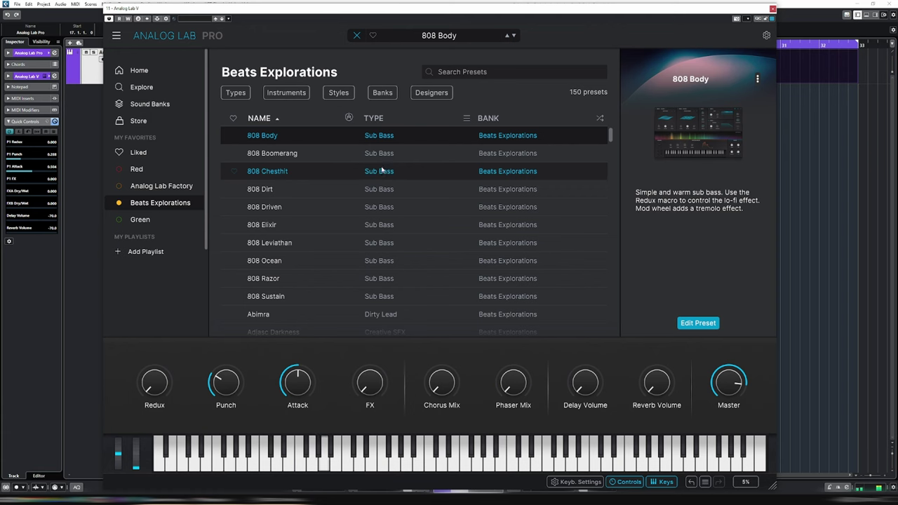
left_click(329, 156)
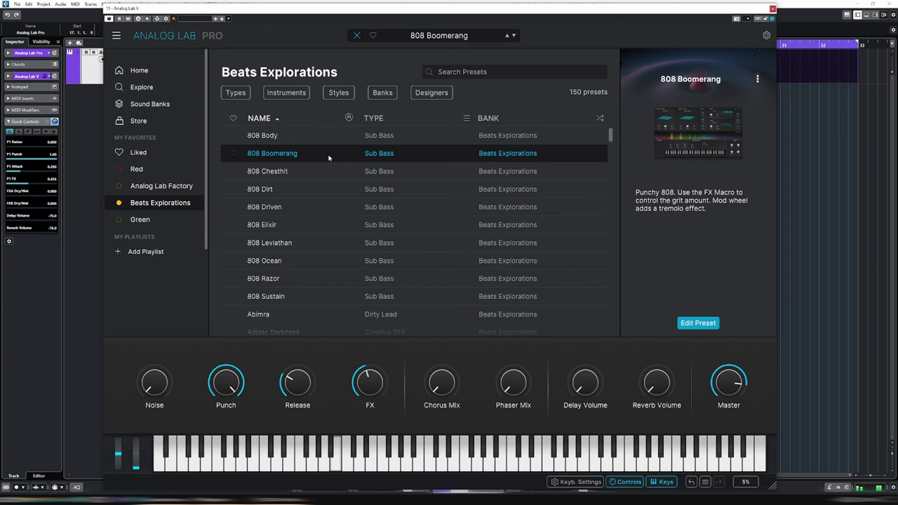
left_click(326, 171)
left_click(323, 154)
left_click(312, 188)
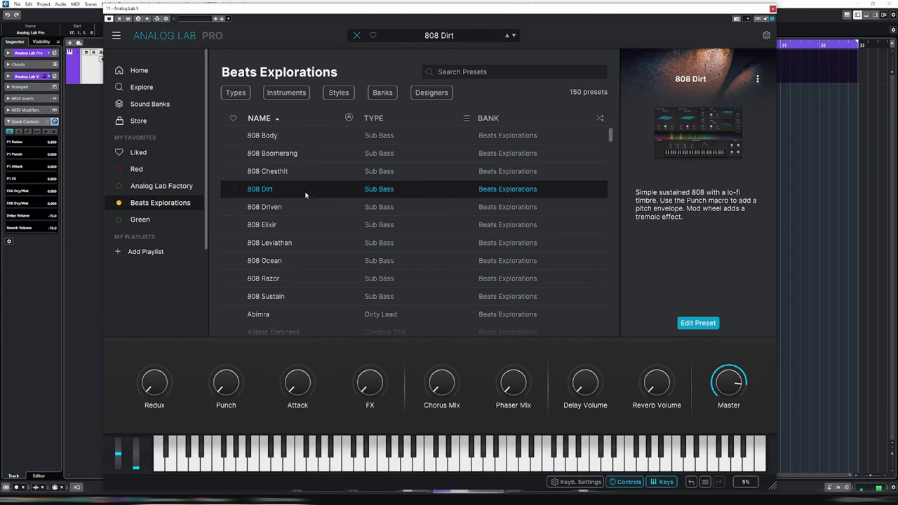
Audition the sub bass presets 808 Driven, 808 Elixir, 808 Leviathan, 808 Ocean, 808 Razor and 808 Sustain.
left_click(301, 207)
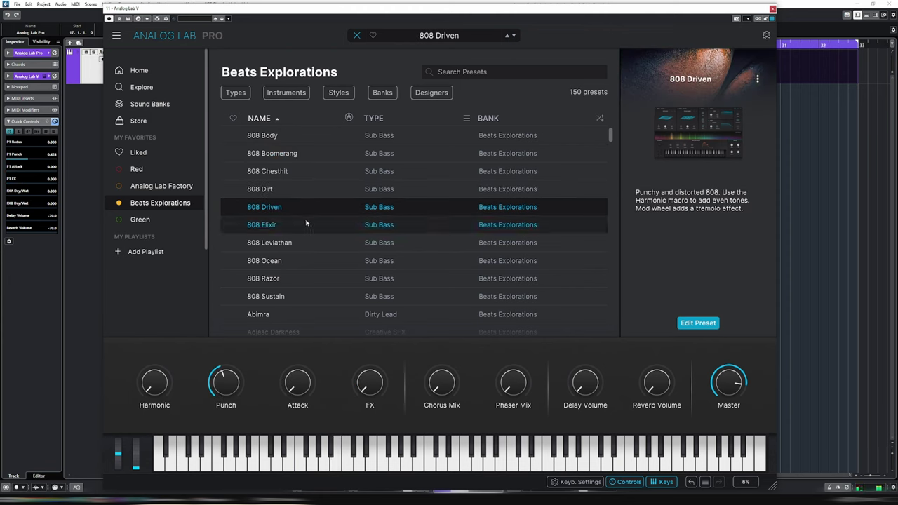
left_click(306, 224)
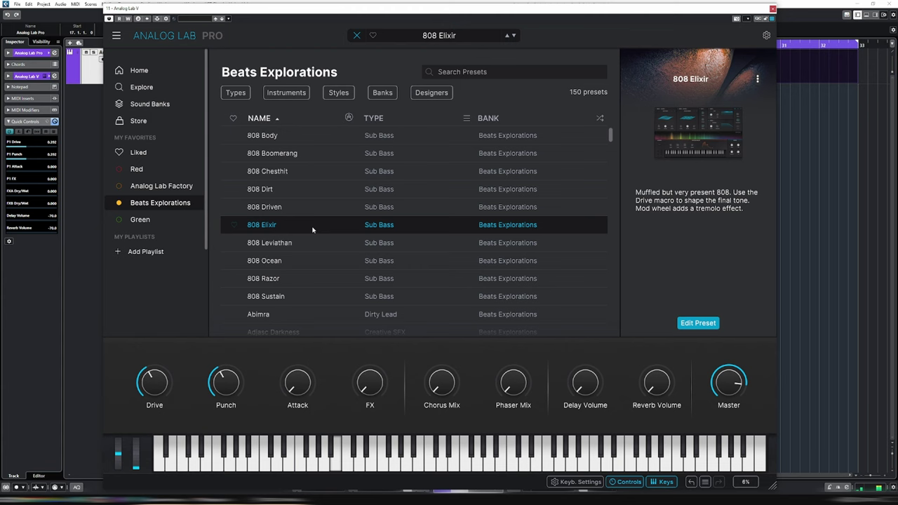
left_click(303, 242)
left_click(305, 261)
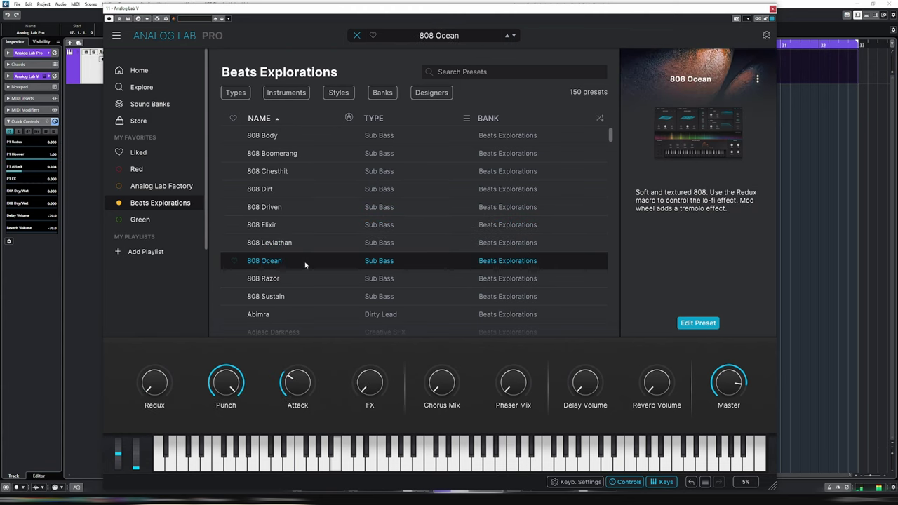
left_click(302, 280)
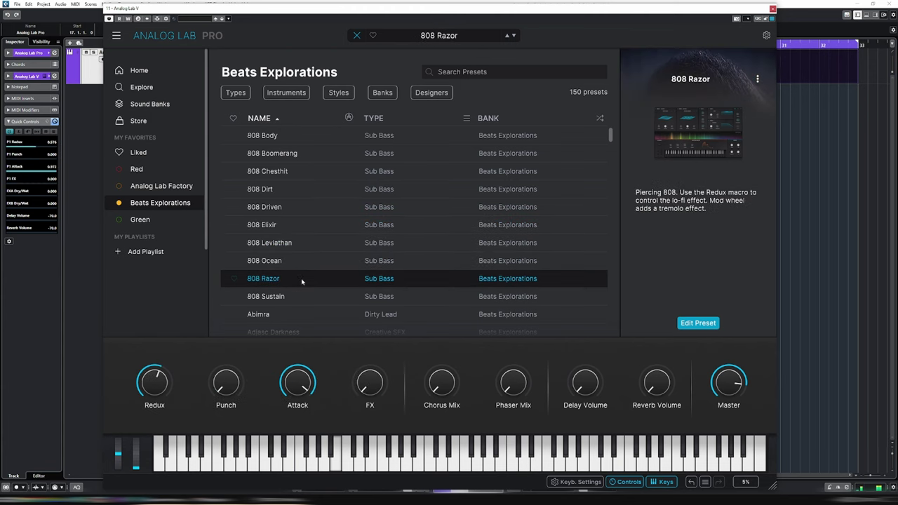
left_click(302, 294)
left_click(314, 264)
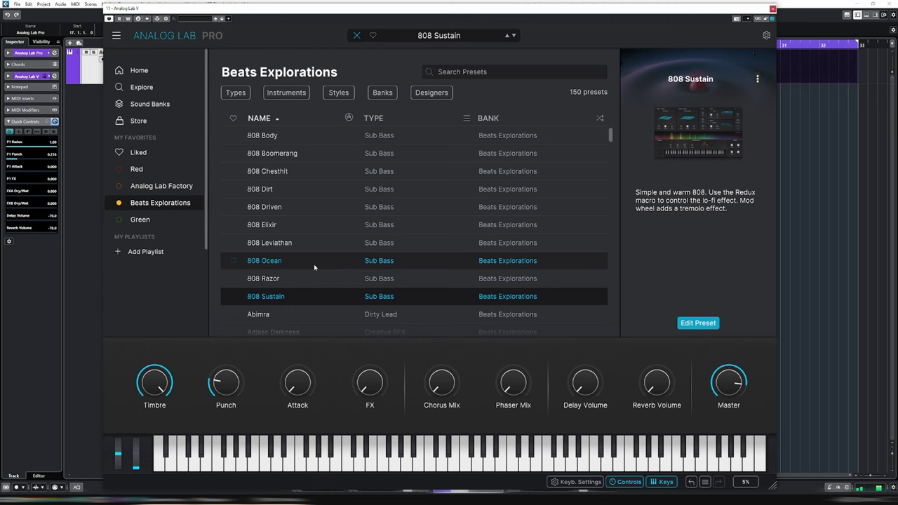
Load the 808 Boomerang preset and adjust its macros in full view, setting Noise to about 0.55 and Release to 0.344.
left_click(295, 154)
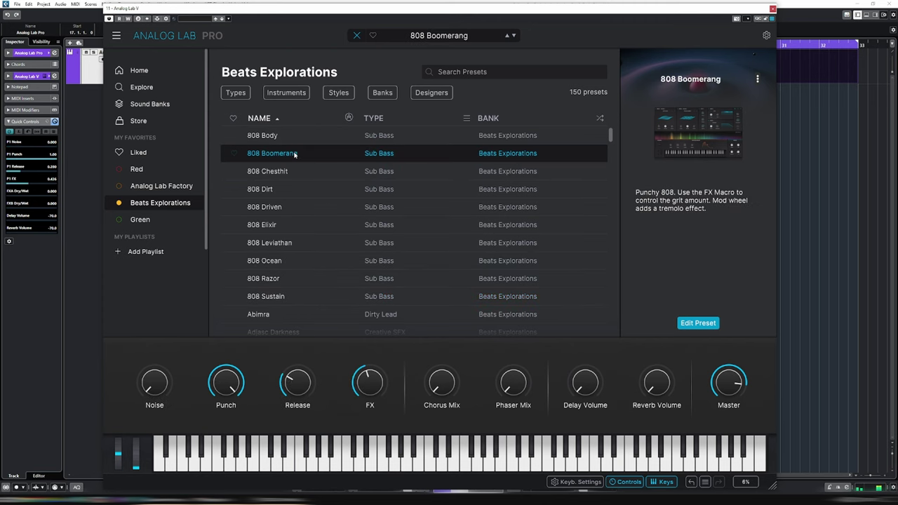
double_click(296, 154)
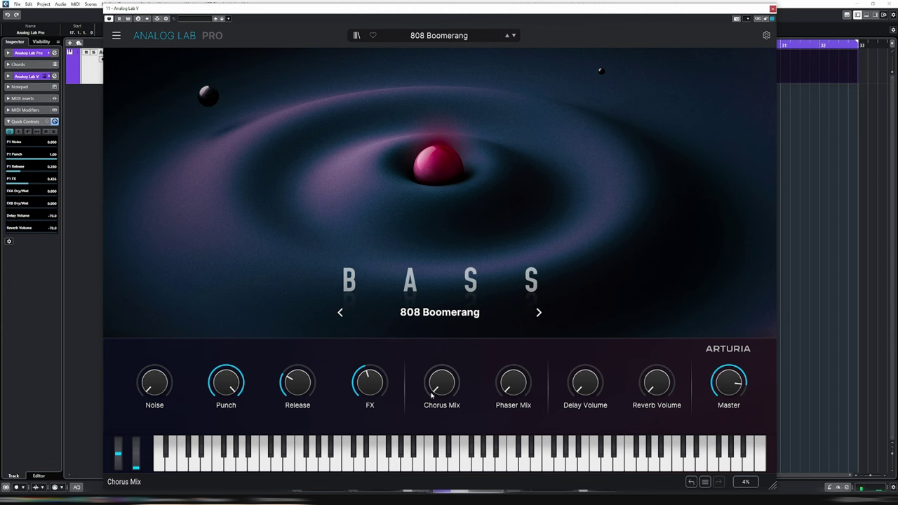
left_click_drag(153, 380, 153, 341)
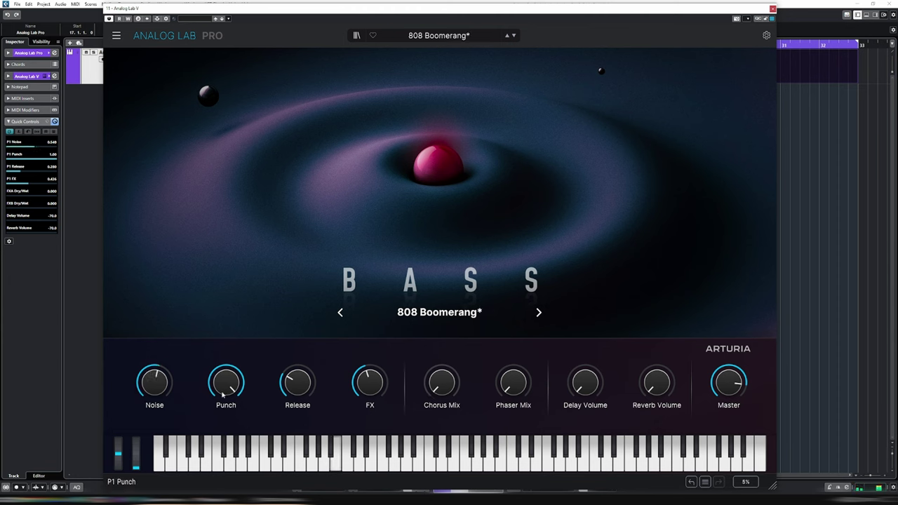
mouse_move(226, 382)
left_mouse_down()
mouse_move(226, 411)
mouse_move(226, 383)
left_mouse_up()
left_click_drag(296, 396, 296, 415)
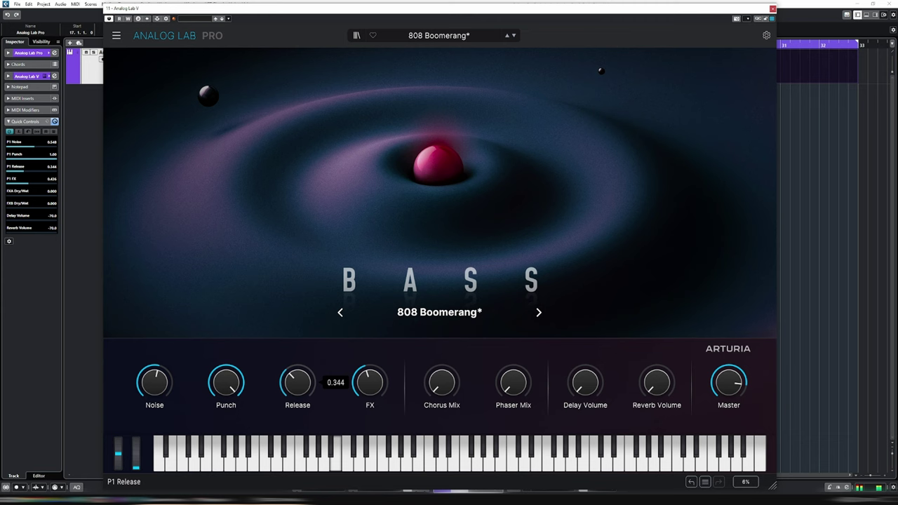
mouse_move(372, 390)
left_mouse_down()
mouse_move(372, 366)
mouse_move(374, 407)
left_mouse_up()
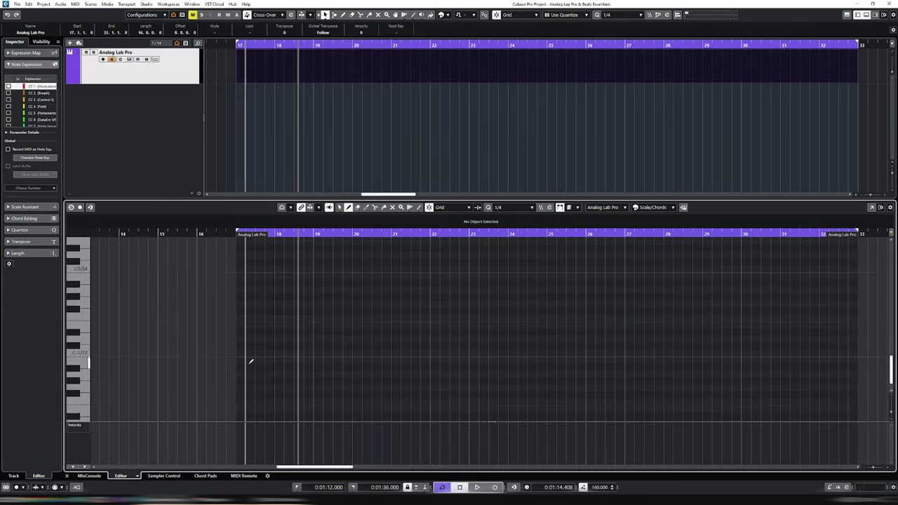
Raise the Release macro of the second track's 808 Boomerang preset to more than 0.7.
left_click(242, 258)
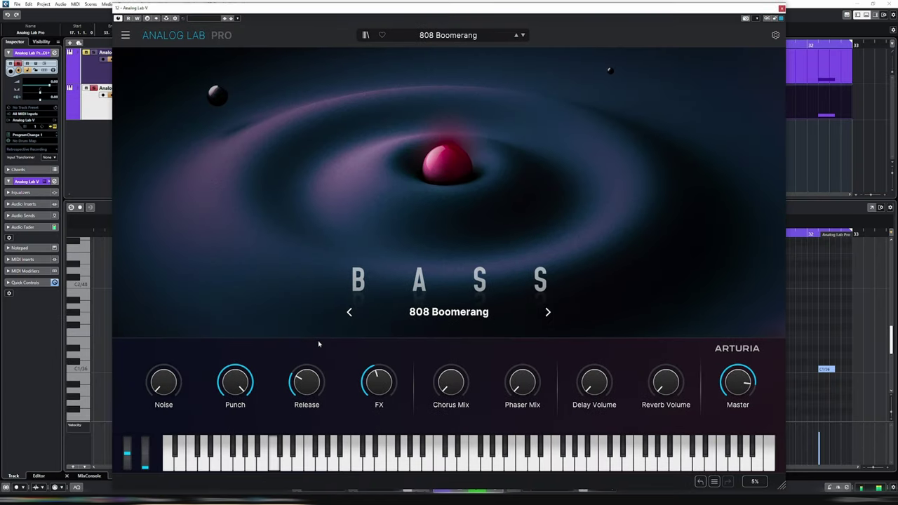
left_click_drag(315, 370, 314, 345)
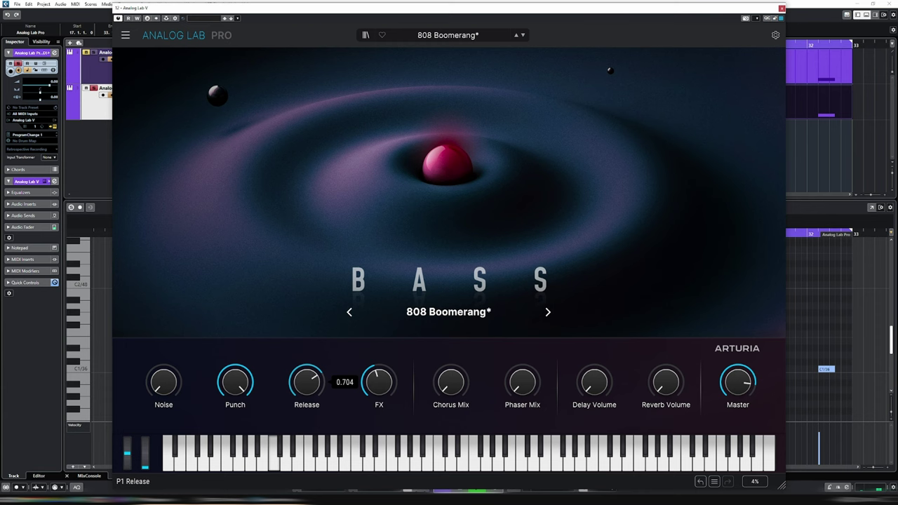
left_click_drag(315, 345, 315, 337)
left_click_drag(307, 381, 307, 380)
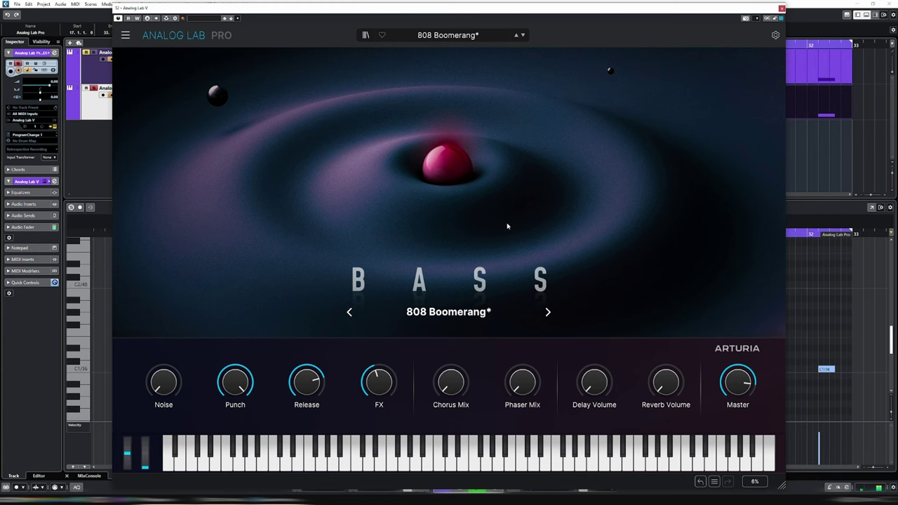
Close the plugin window and delete all the copied C1 notes from the second Analog Lab Pro track's part.
left_click(781, 8)
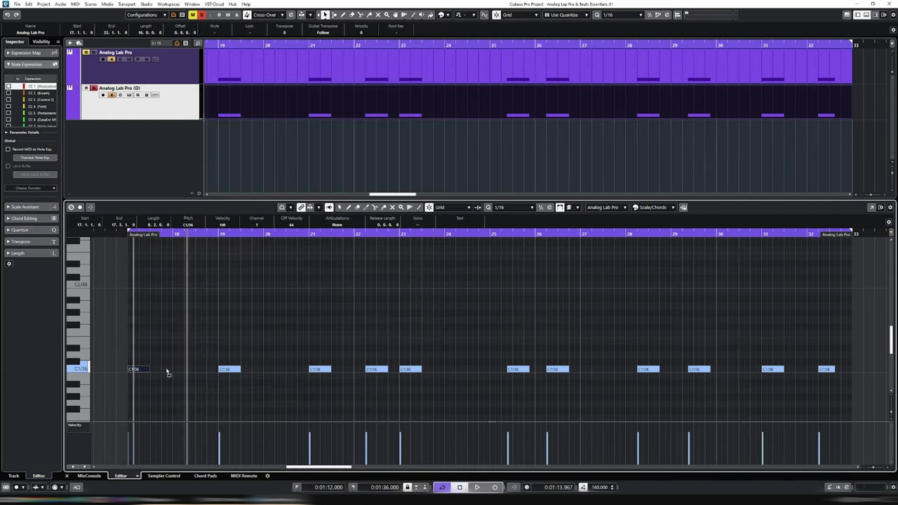
left_click_drag(226, 340, 826, 409)
key("Delete")
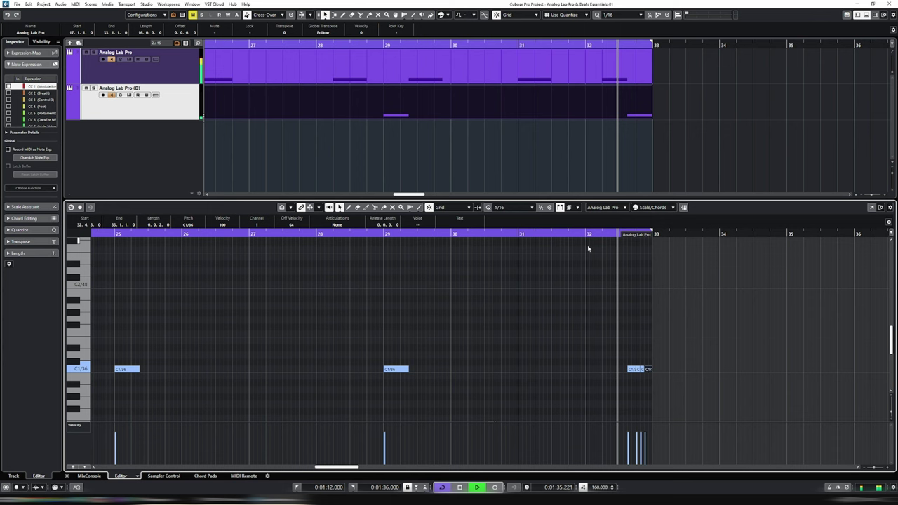
Select the two 808 bass parts spanning bars 17 to 33 and play them together.
key("g")
key("g")
key("g")
key("g")
key("g")
key("g")
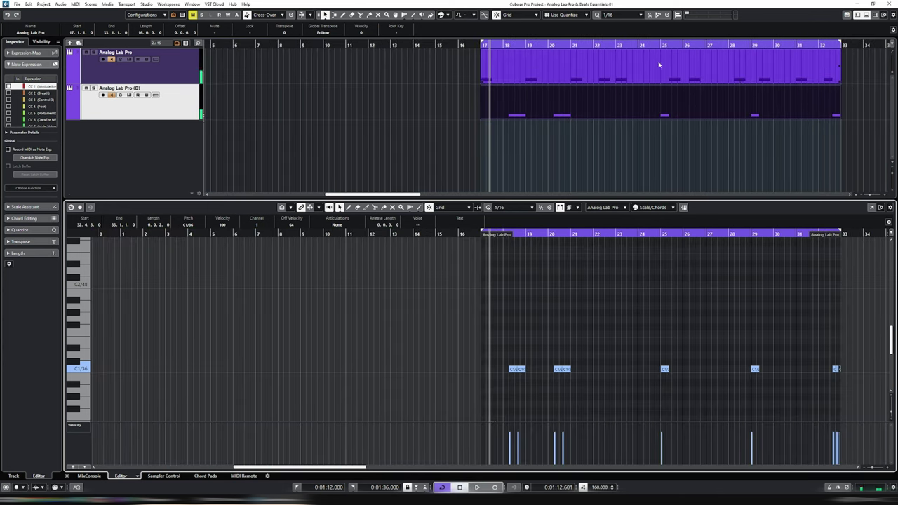
left_click(657, 65, "shift")
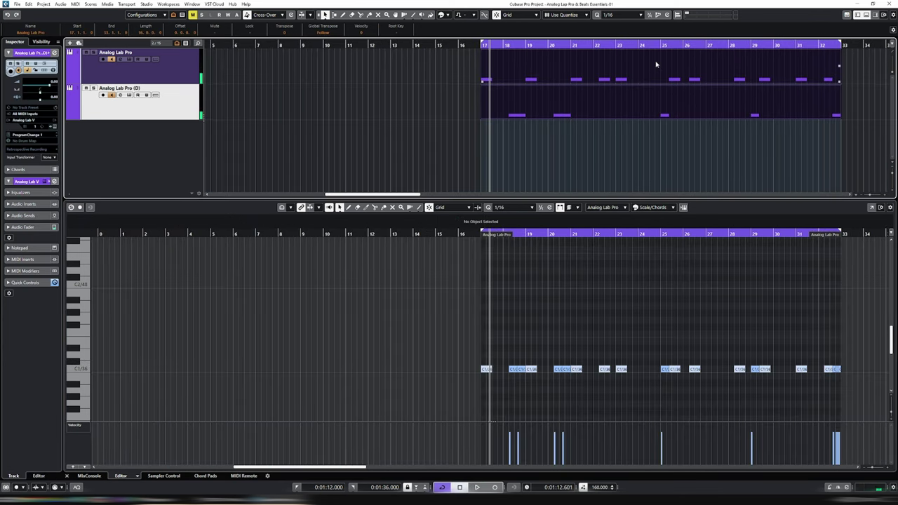
key("alt+s")
key("space")
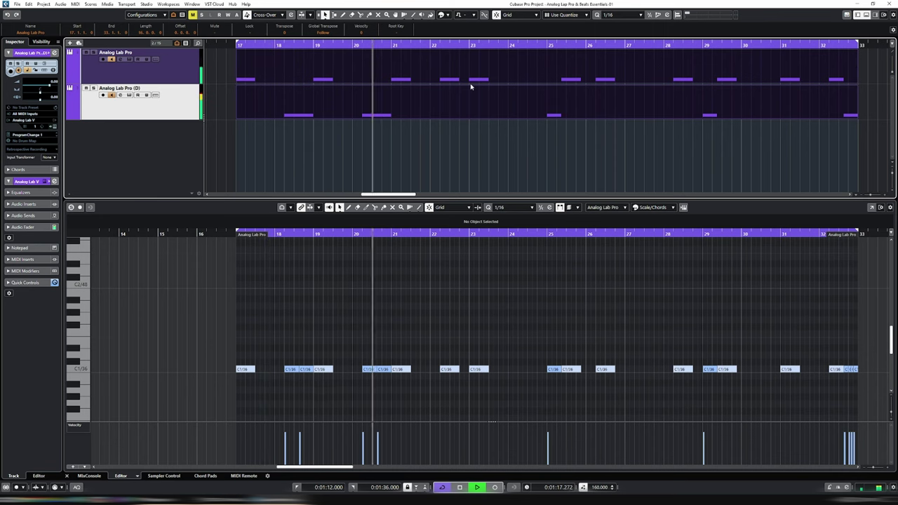
key("space")
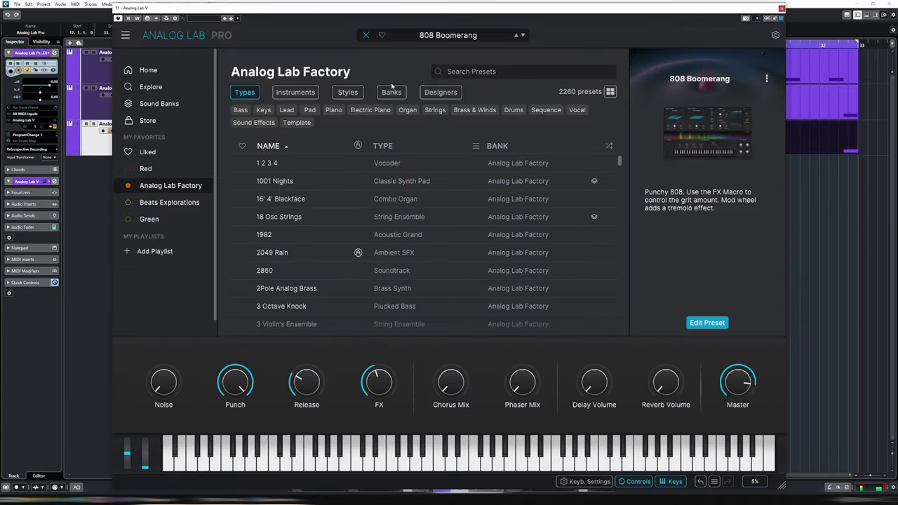
Filter the Analog Lab Factory presets to Drums and load the 808 Drum Kit preset on the third track.
left_click(514, 110)
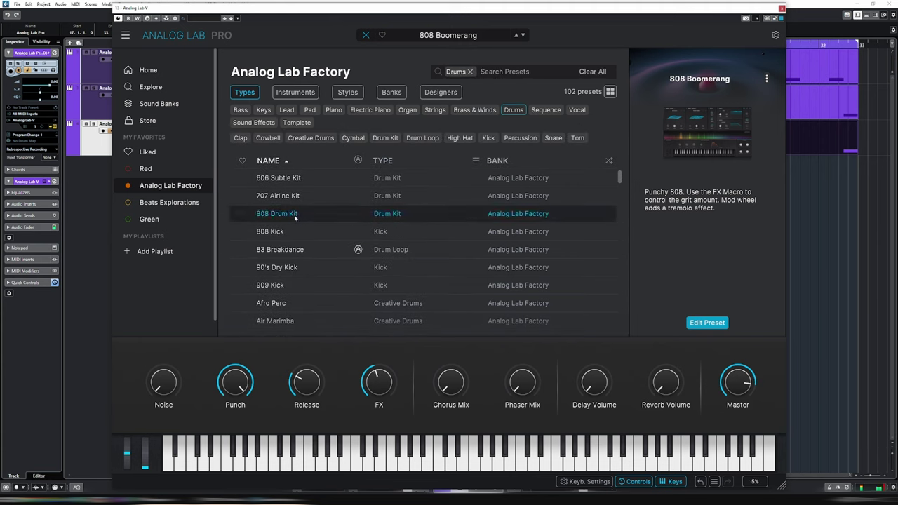
left_click(319, 214)
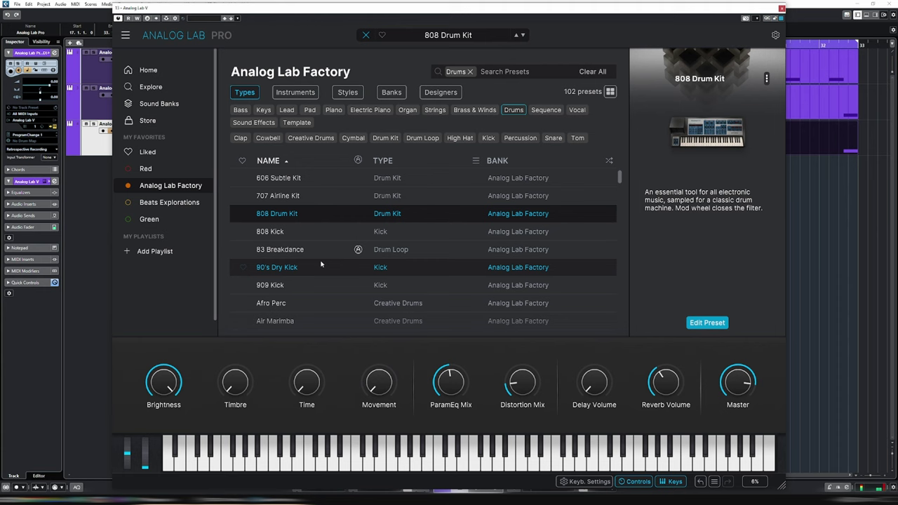
Audition the Basshat, Bitcrushed Snare, Bot Beat, Clope, Clap and Cheezy Hat drum presets.
scroll(330, 274, "down", 3)
left_click(341, 284)
left_click(343, 306)
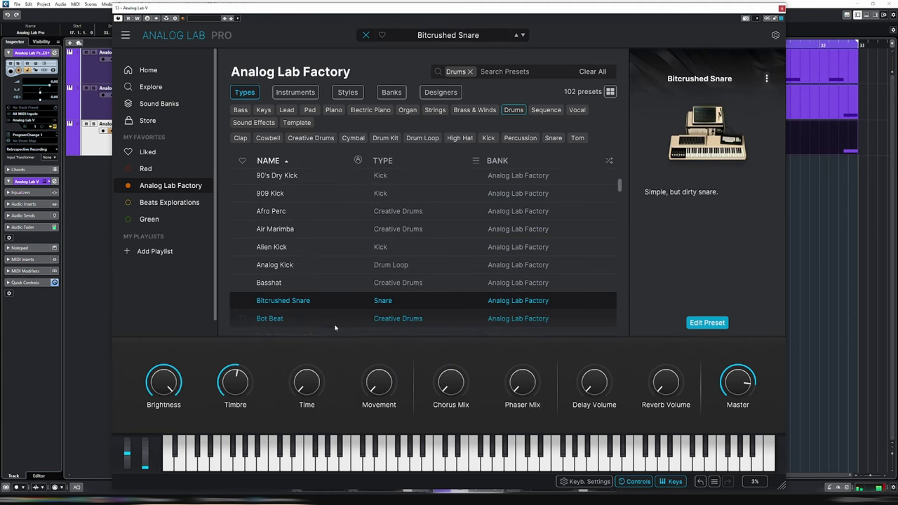
left_click(342, 319)
scroll(347, 314, "down", 5)
left_click(345, 297)
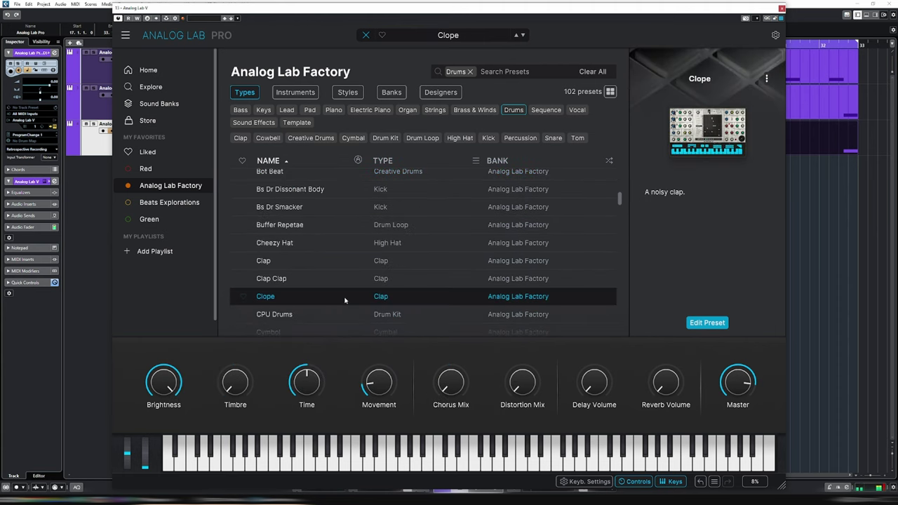
left_click(326, 260)
left_click(318, 244)
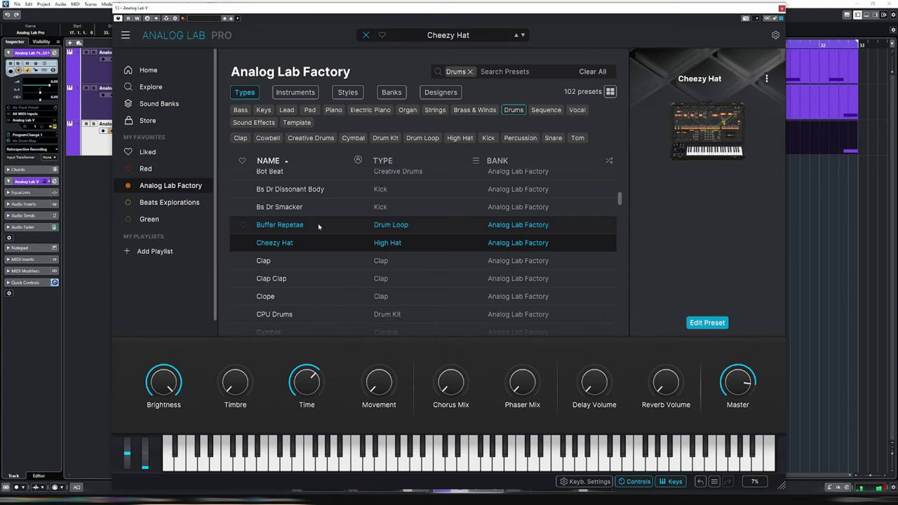
Audition the Buffer Repetae, Bot Beat, Bs Dr Dissonant Body, Elec Drum and Hexa Pads drum presets.
left_click(317, 223)
scroll(326, 200, "up", 1)
left_click(331, 180)
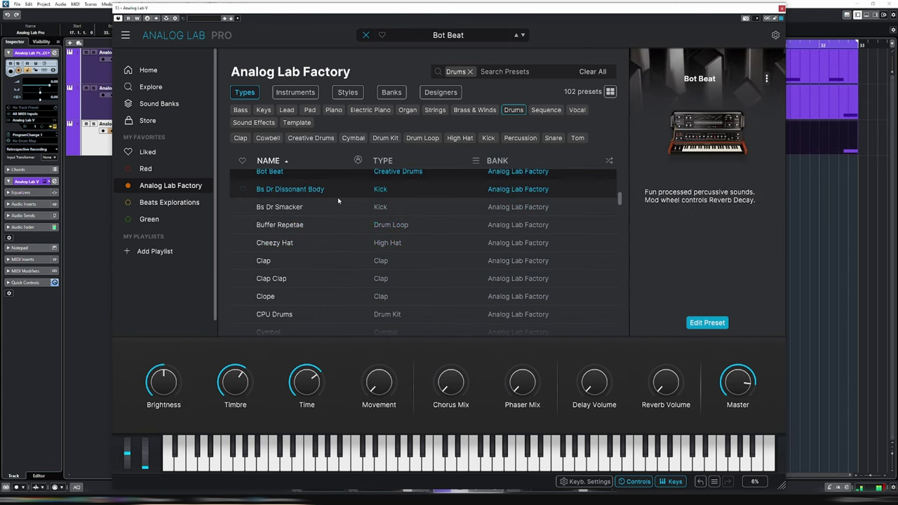
left_click(337, 197)
scroll(344, 239, "down", 5)
left_click(347, 269)
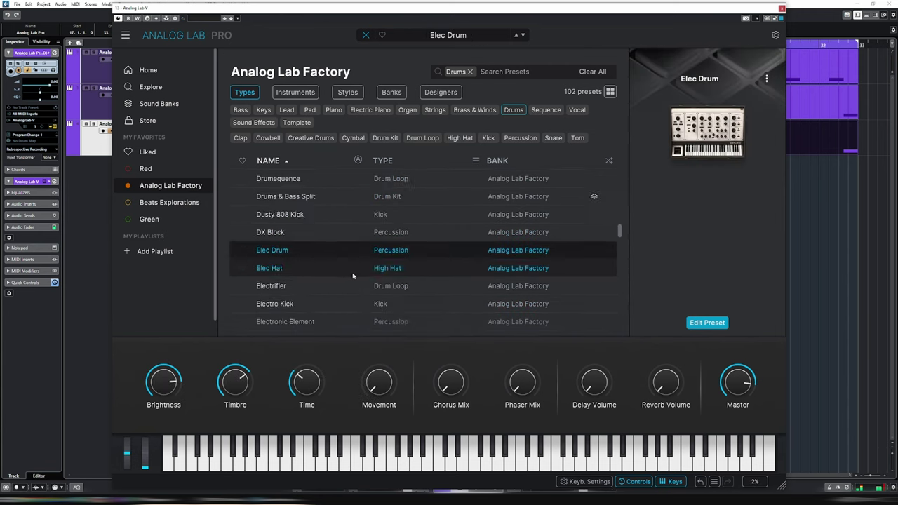
scroll(347, 273, "down", 3)
left_click(347, 280)
scroll(369, 260, "down", 3)
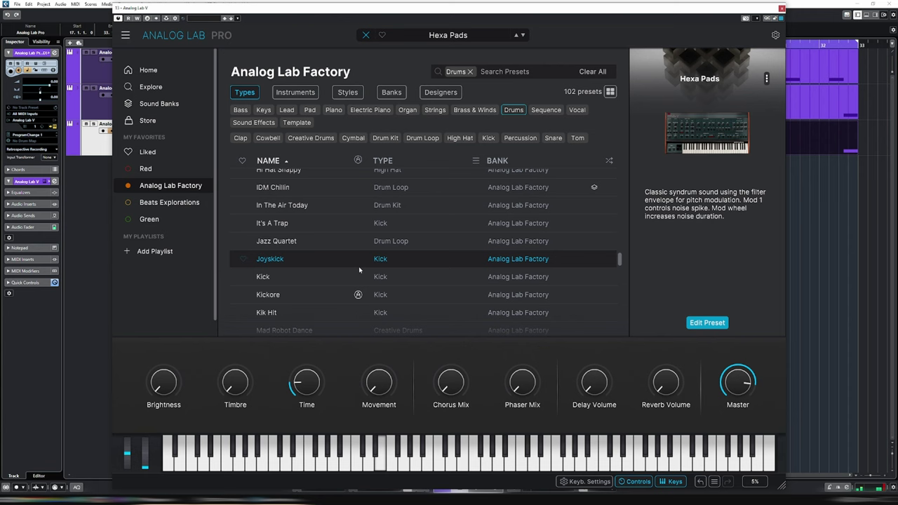
Audition the Jazz Quartet, It's A Trap, Hi Hat Snappy, Noise Acid and Short EDM Kick drum presets.
left_click(315, 240)
left_click(295, 223)
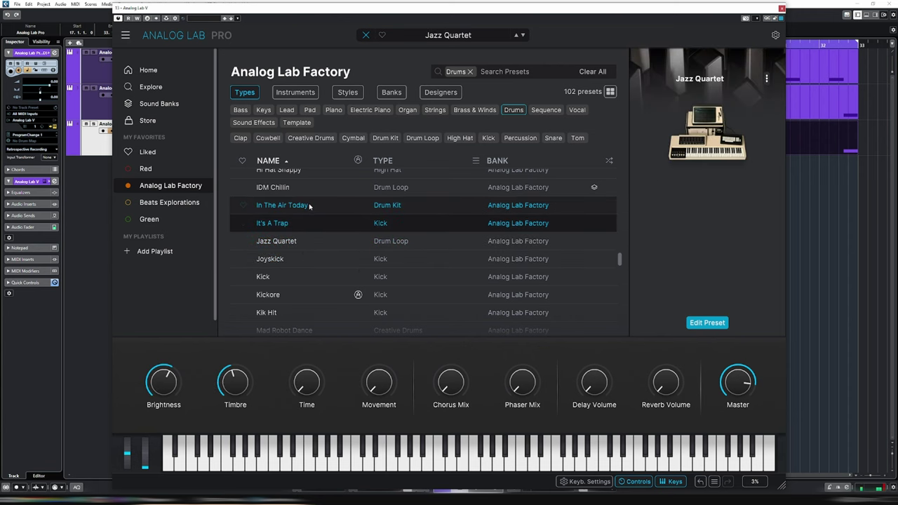
left_click(316, 181)
scroll(319, 210, "down", 3)
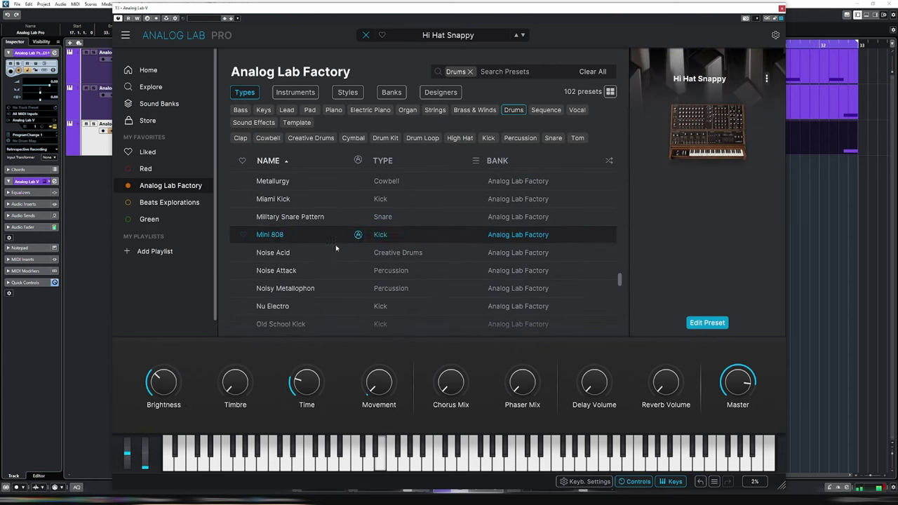
left_click(326, 255)
scroll(330, 266, "down", 3)
scroll(336, 275, "down", 1)
left_click(336, 281)
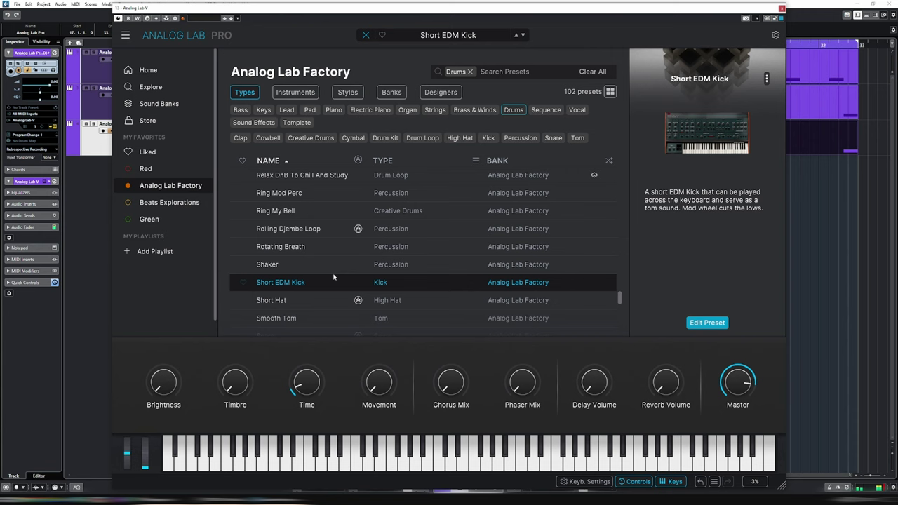
Audition the Shaker, Rotating Breath, Rolling Djembe Loop, Ring My Bell and Ring Mod Perc drum presets.
left_click(334, 264)
left_click(334, 246)
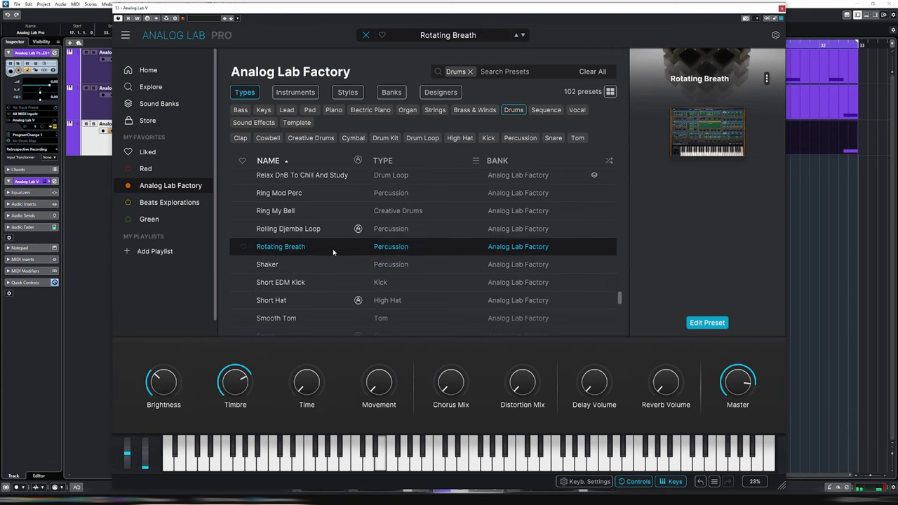
left_click(332, 229)
left_click(328, 212)
left_click(328, 195)
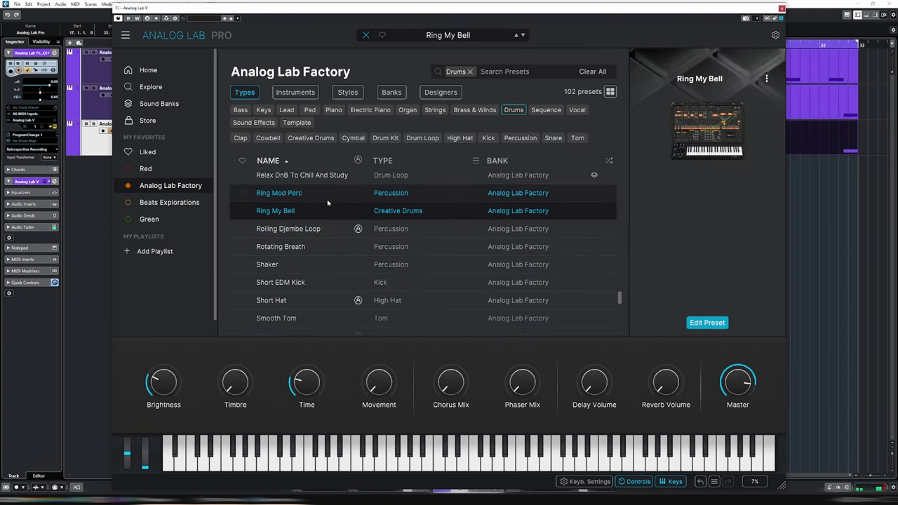
scroll(337, 238, "down", 5)
left_click(343, 243)
Load the 808 Drum Kit preset again and leave the preset browser for its full view.
left_click(309, 215)
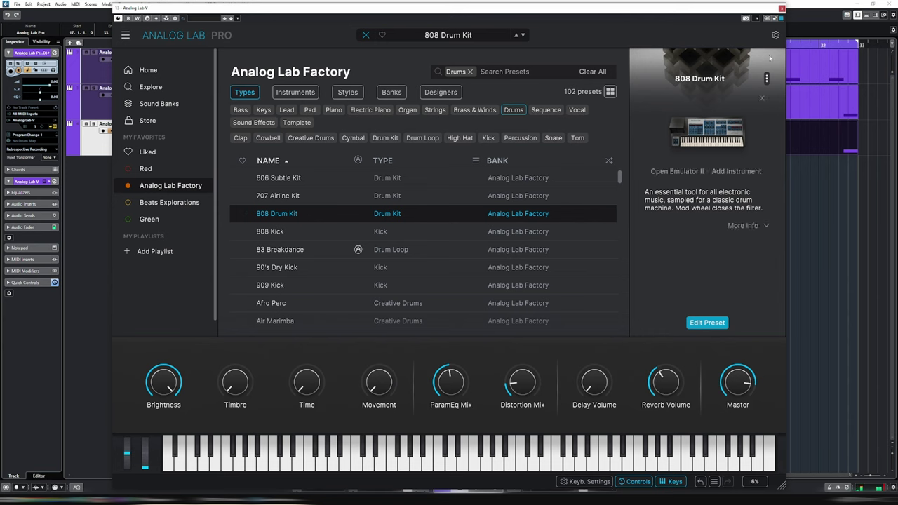
left_click(365, 36)
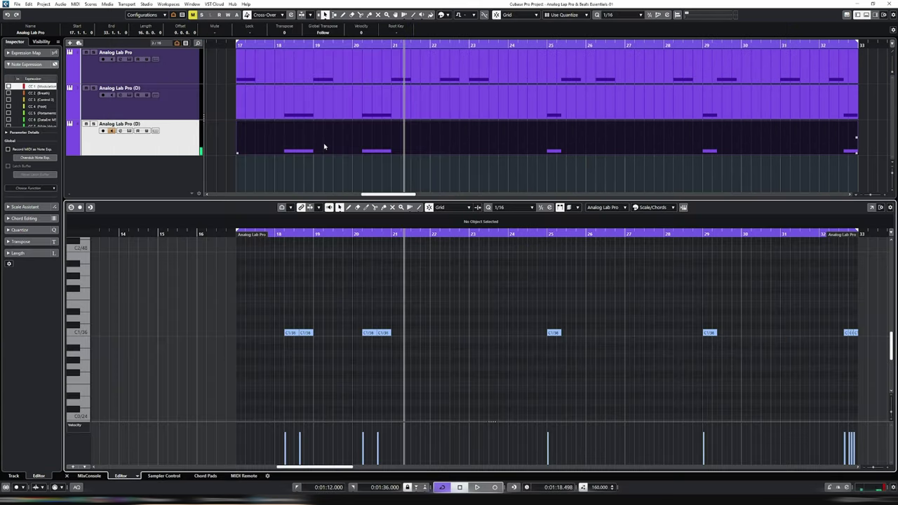
Replace the third track's copied notes with a one-bar E2 snare note at bar 18 and play it against the bass.
left_click_drag(259, 319, 865, 364)
key("Delete")
left_click_drag(276, 340, 314, 349)
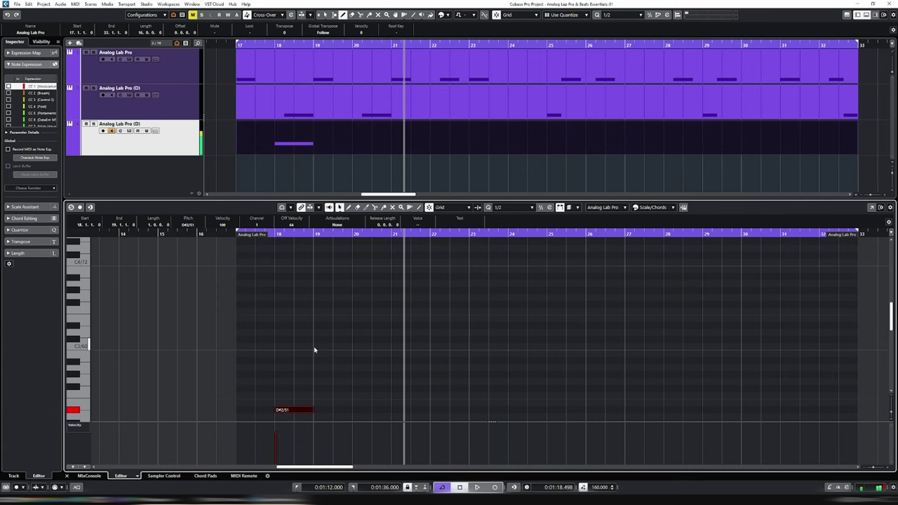
key("space")
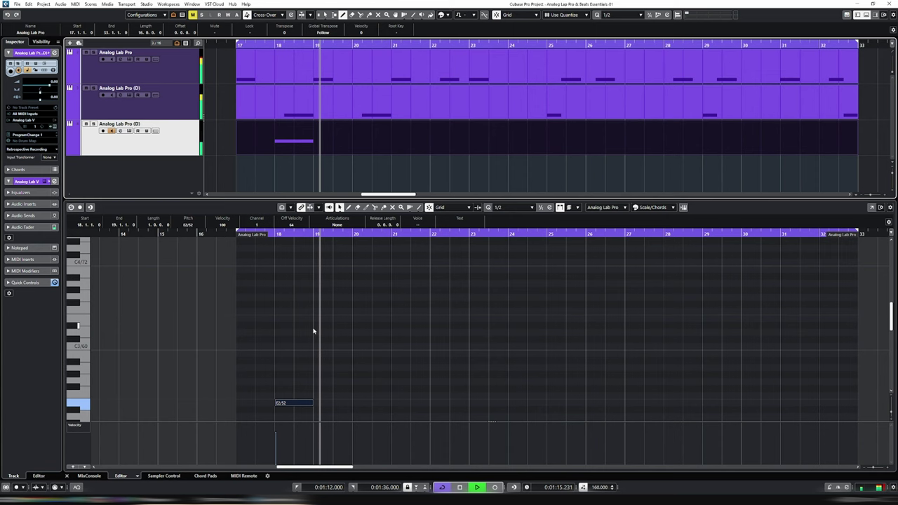
key("space")
Duplicate the one-bar E2 snare note so that it repeats every second bar from bar 18 through bar 32.
left_click(305, 405)
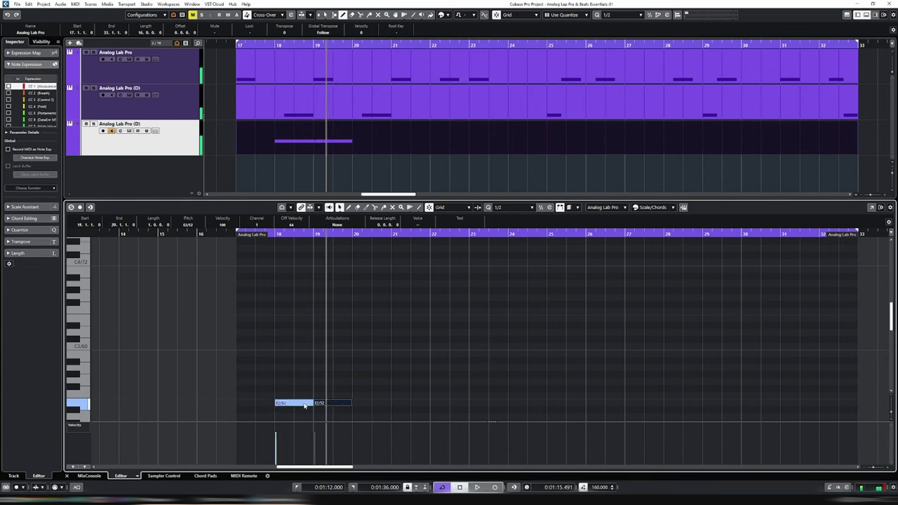
key("ctrl+Left")
key("ctrl+a")
key("ctrl+d")
key("ctrl+Right")
key("ctrl+Right")
key("ctrl+Right")
key("ctrl+Left")
key("ctrl+a")
key("ctrl+Right")
key("ctrl+Right")
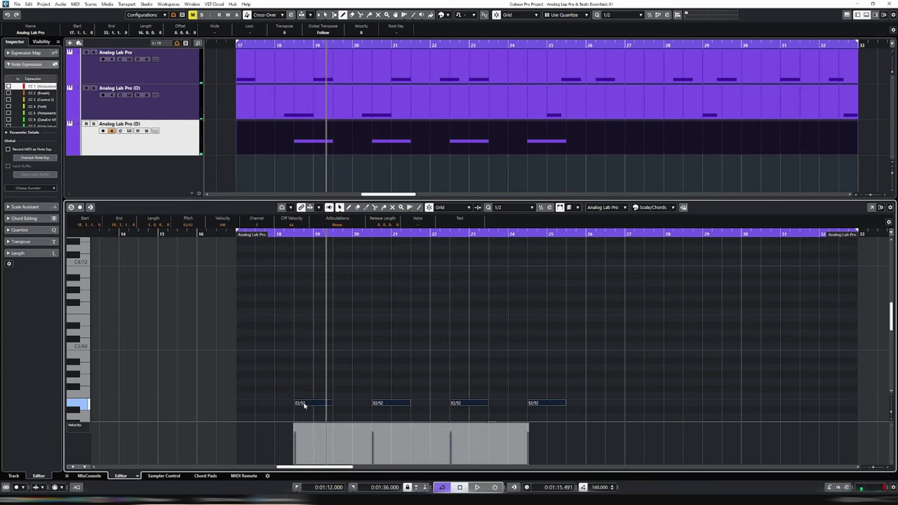
key("ctrl+Left")
key("ctrl+Left")
key("ctrl+d")
key("ctrl+Right")
key("ctrl+Right")
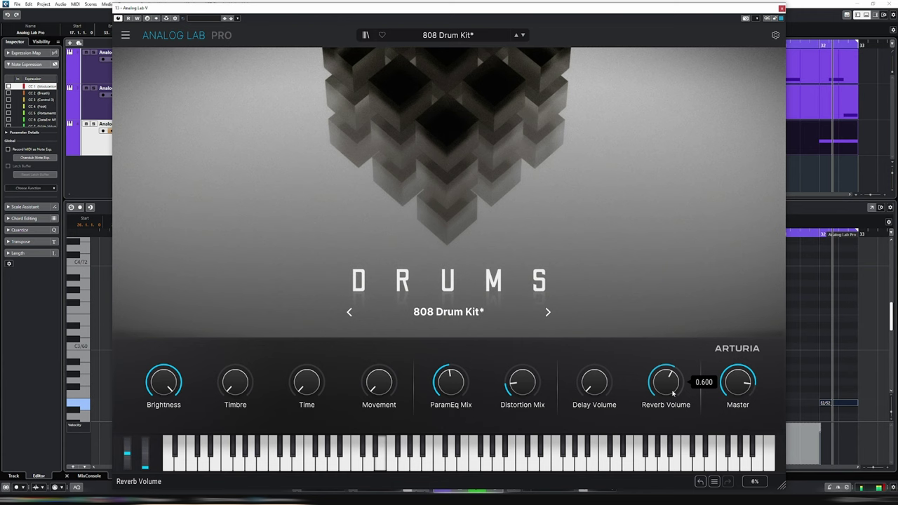
Show the duplicated Snare track's 808 Drum Kit preset in full view.
mouse_move(234, 384)
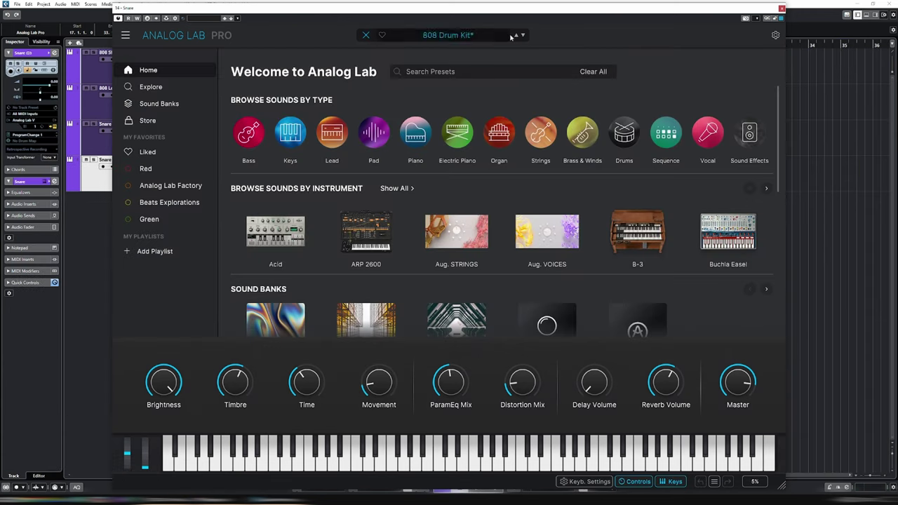
left_click(365, 35)
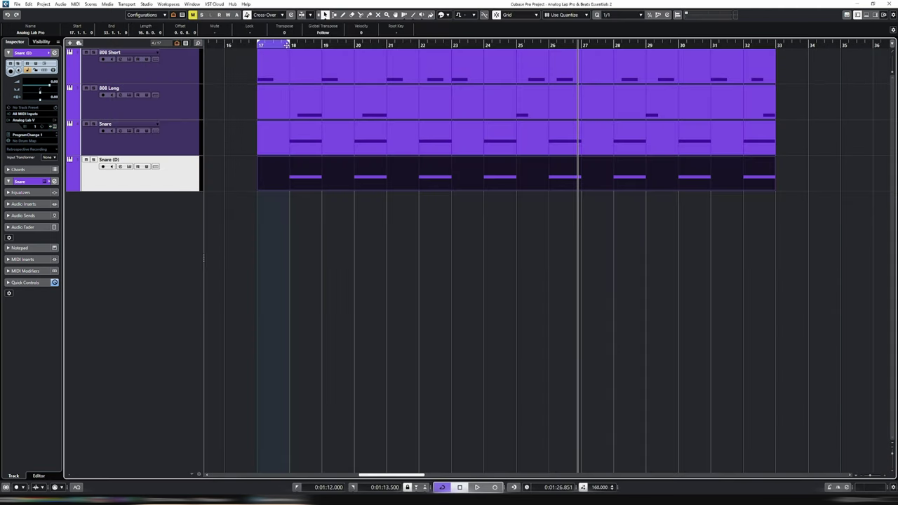
Start playback, open the Snare (D) part for editing, and move its first E2 note from bar 18 to the start of bar 17.
key("space")
key("h")
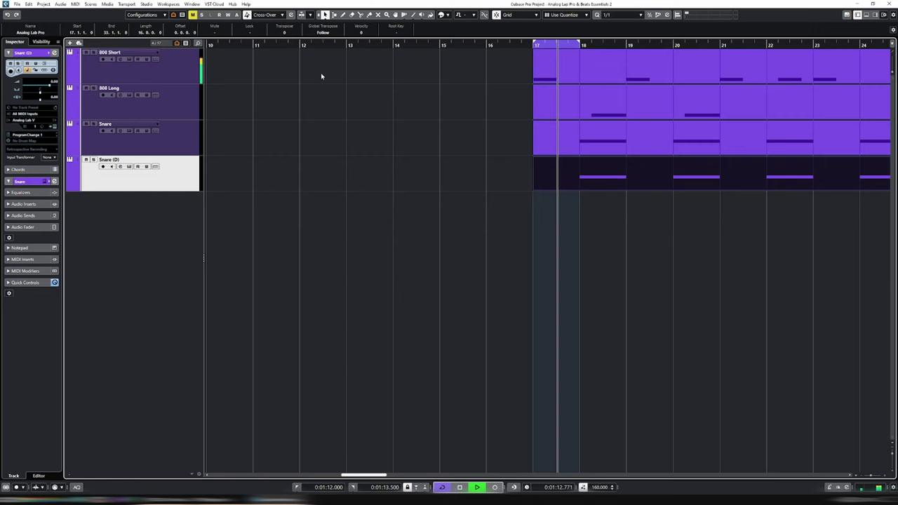
key("Return")
left_click(559, 174)
scroll(598, 277, "down", 4)
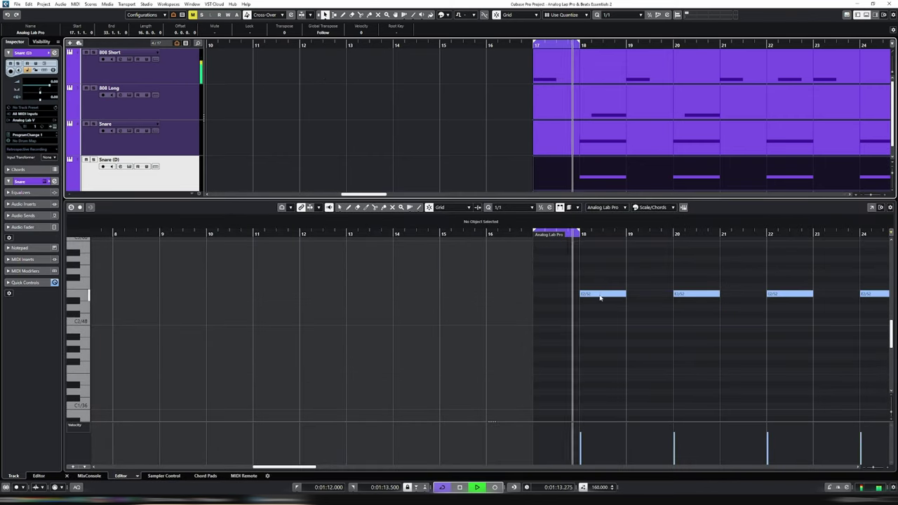
left_click_drag(596, 293, 550, 294)
Set the quantize grid to 1/32 and shorten the E2 note at bar 17 to a length of 0.0.3.0.
key("alt+6")
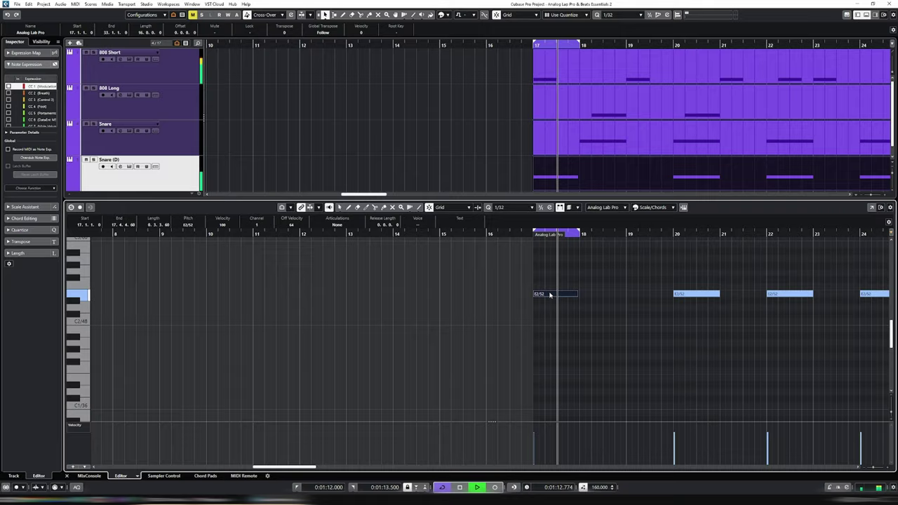
key("h")
key("h")
key("alt+shift+Left")
key("alt+shift+Left")
key("alt+shift+Left")
key("alt+shift+Left")
key("alt+shift+Left")
key("alt+shift+Left")
key("alt+shift+Left")
key("alt+shift+Left")
key("alt+shift+Left")
key("alt+shift+Left")
key("alt+shift+Left")
key("alt+shift+Left")
key("alt+shift+Left")
key("alt+shift+Left")
key("alt+shift+Left")
key("alt+shift+Left")
key("alt+shift+Left")
key("alt+shift+Left")
key("alt+shift+Left")
key("alt+shift+Left")
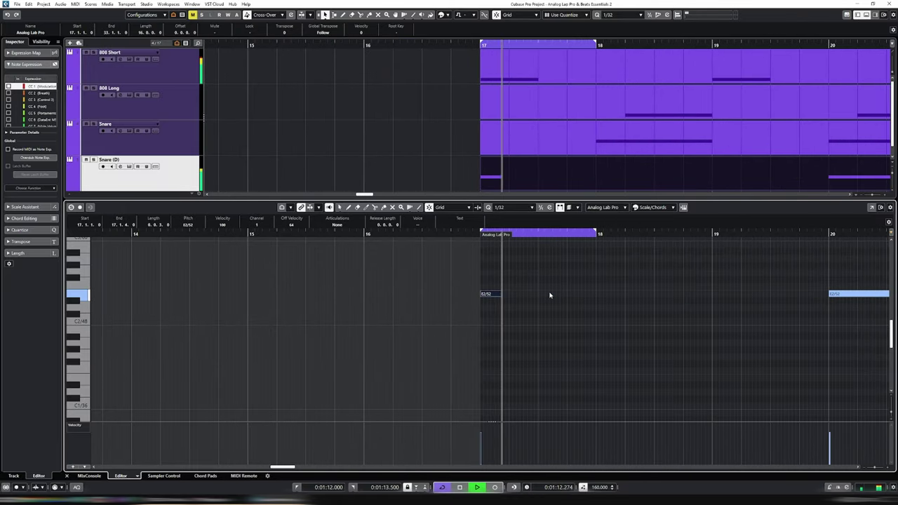
key("alt+7")
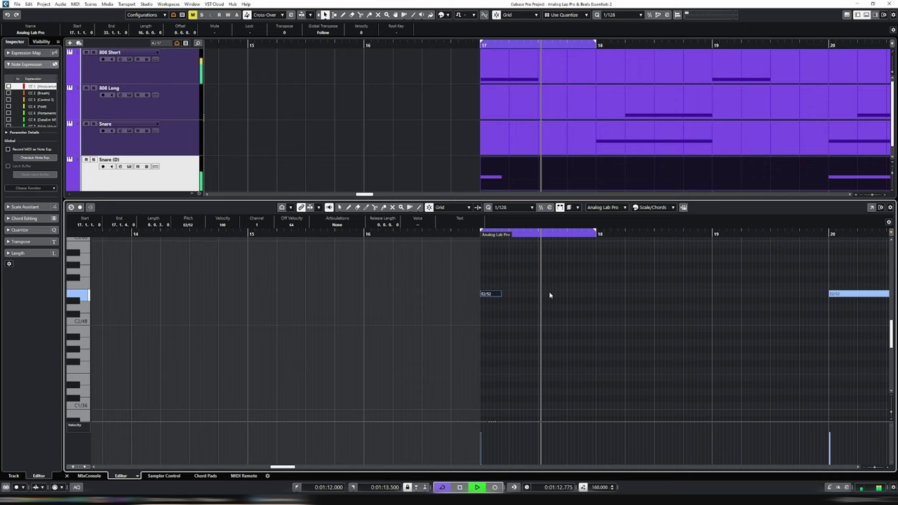
key("alt+6")
key("alt+comma")
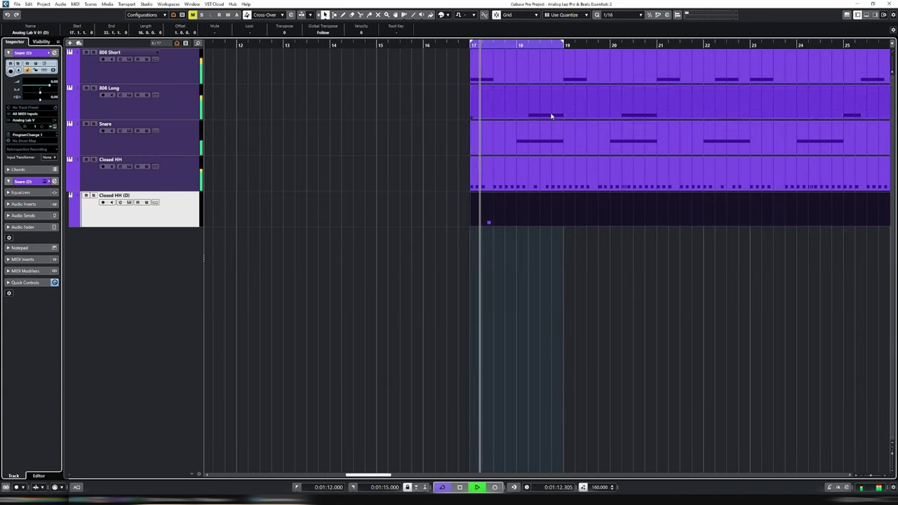
Open the Closed HH (D) part for editing and move its C3 note from bar 17 to 18.2.1.0.
double_click(526, 214)
left_click(489, 348)
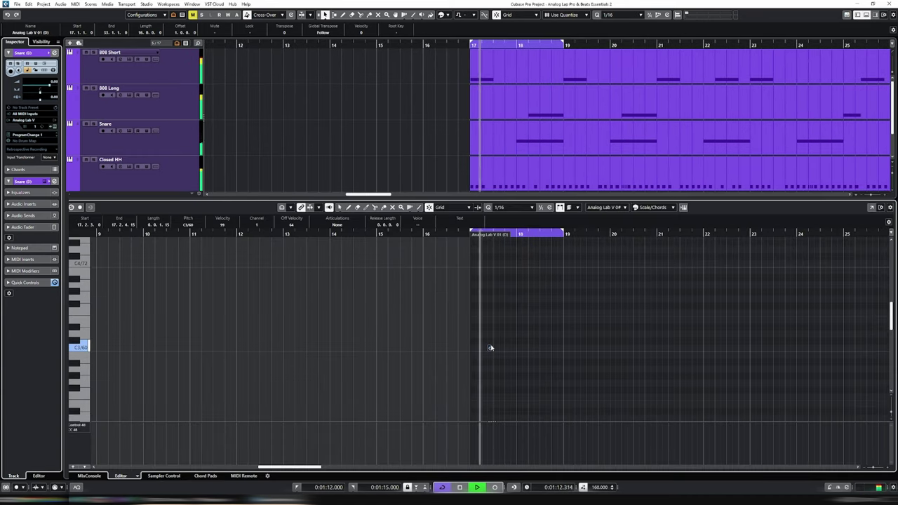
key("h")
key("ctrl+Right")
key("ctrl+Right")
key("ctrl+Right")
key("ctrl+Right")
key("ctrl+Right")
key("ctrl+Right")
key("ctrl+Right")
key("ctrl+Right")
key("ctrl+Right")
key("ctrl+Right")
key("ctrl+Right")
key("ctrl+Right")
key("ctrl+Right")
key("ctrl+Right")
key("ctrl+Right")
key("ctrl+Right")
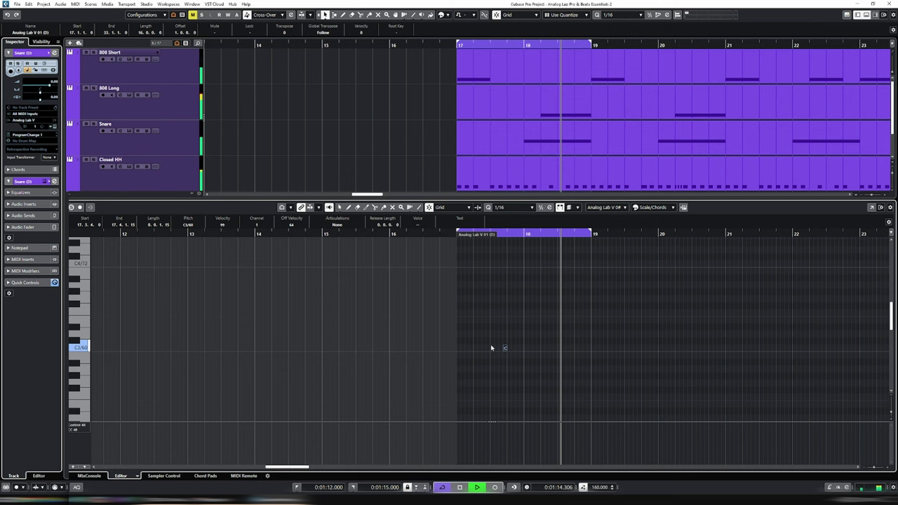
key("ctrl+Left")
key("ctrl+Left")
key("ctrl+Left")
key("ctrl+Right")
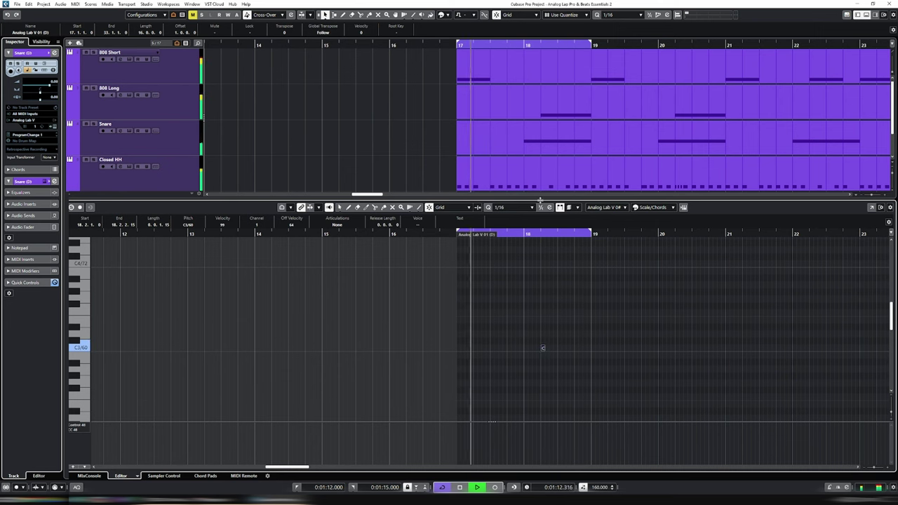
Enlarge the arrangement area above the editor and place a copy of the C3 note at 18.3.1.15.
left_click_drag(538, 203, 539, 272)
key("ctrl+Right")
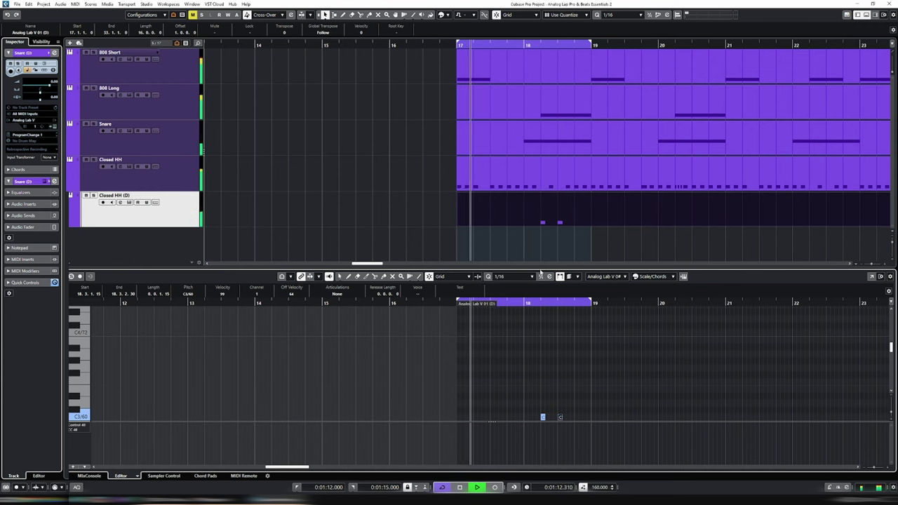
Duplicate the C3 note at 18.3.1.15 and move the copy to 19.3.3.30.
key("ctrl+d")
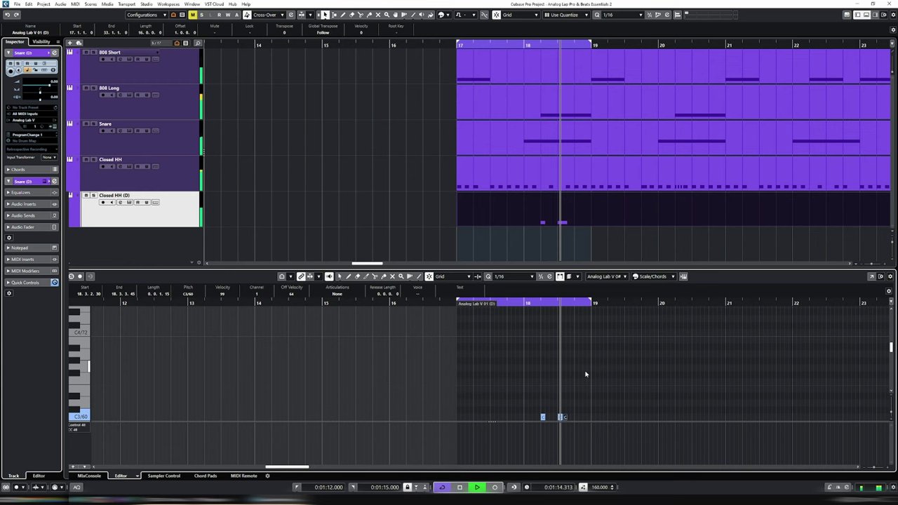
key("ctrl+Right")
key("ctrl+Right")
key("ctrl+Right")
key("ctrl+Right")
key("ctrl+Right")
key("ctrl+Right")
key("ctrl+Right")
key("ctrl+Right")
key("ctrl+Right")
key("ctrl+Right")
key("ctrl+Right")
key("ctrl+Right")
key("ctrl+Right")
key("ctrl+Right")
key("ctrl+Right")
key("ctrl+Right")
key("ctrl+Right")
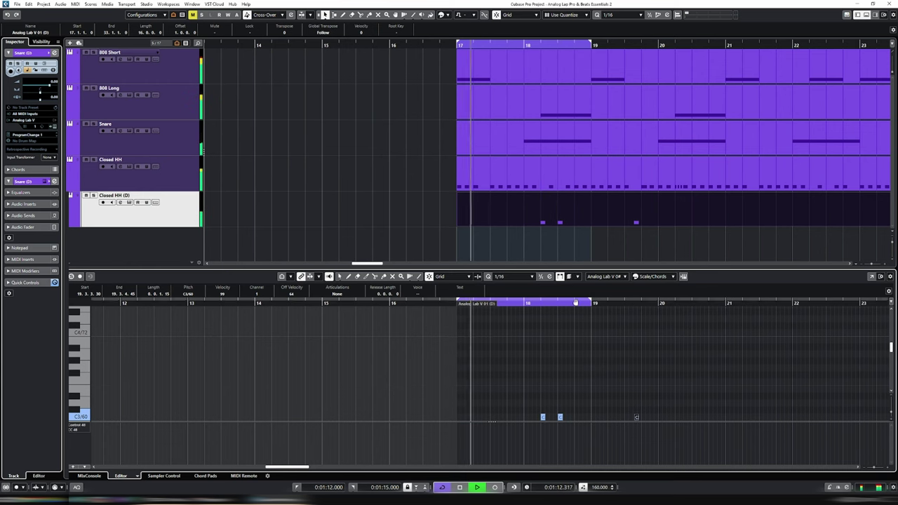
Shift the loop range to span bars 19 to 21, close the note editor and stop playback.
left_click_drag(578, 298, 708, 310)
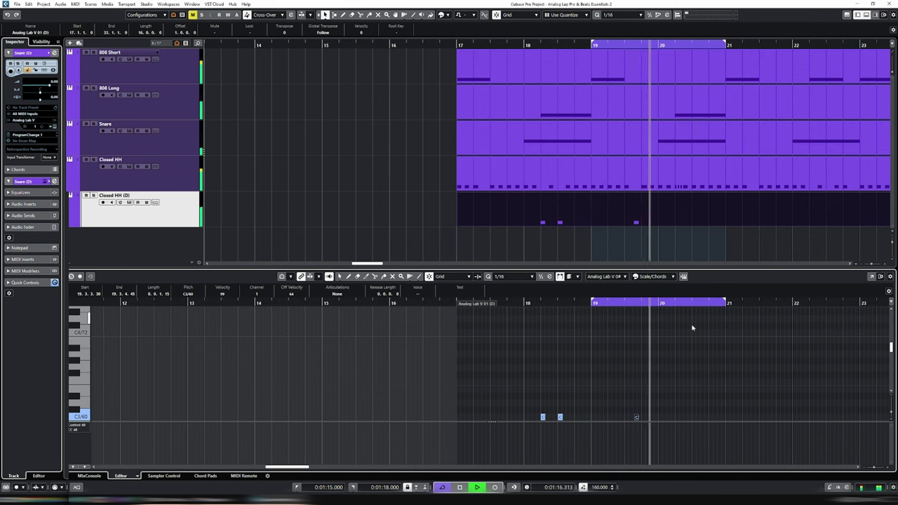
key("Return")
key("g")
key("g")
key("g")
key("g")
key("g")
key("g")
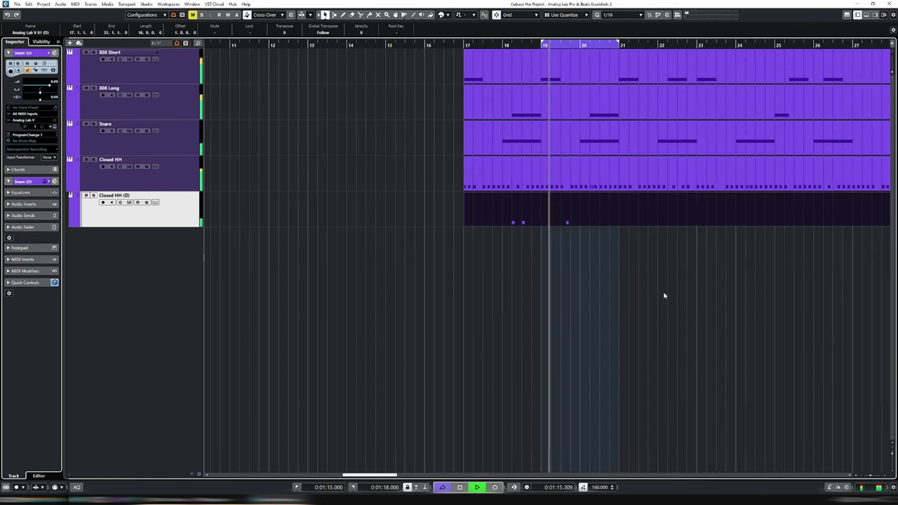
key("space")
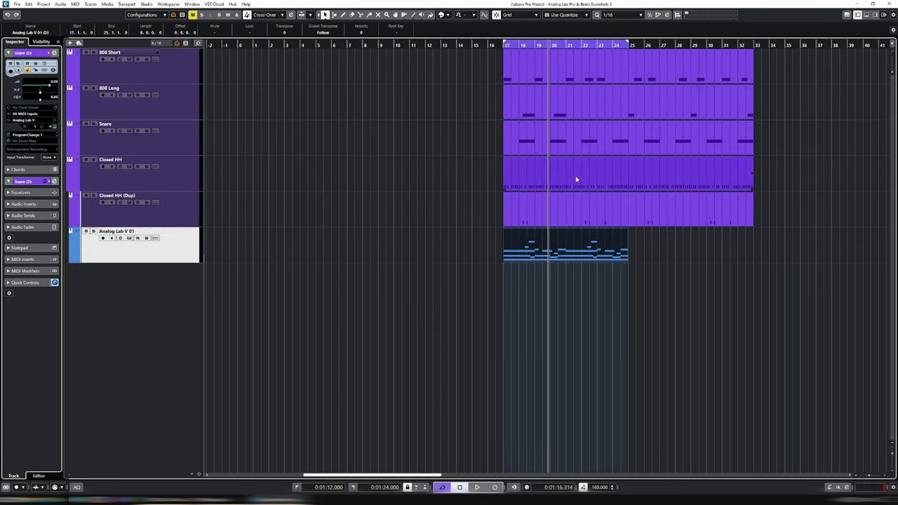
Solo and play the Analog Lab V 01 track, open its instrument and view the Black Forest preset before returning to the preset browser.
left_click(519, 212)
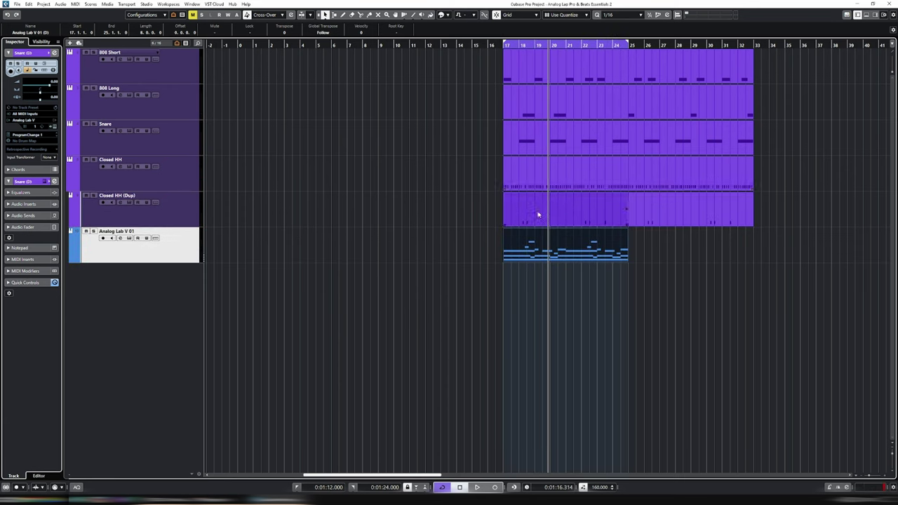
left_click(166, 218)
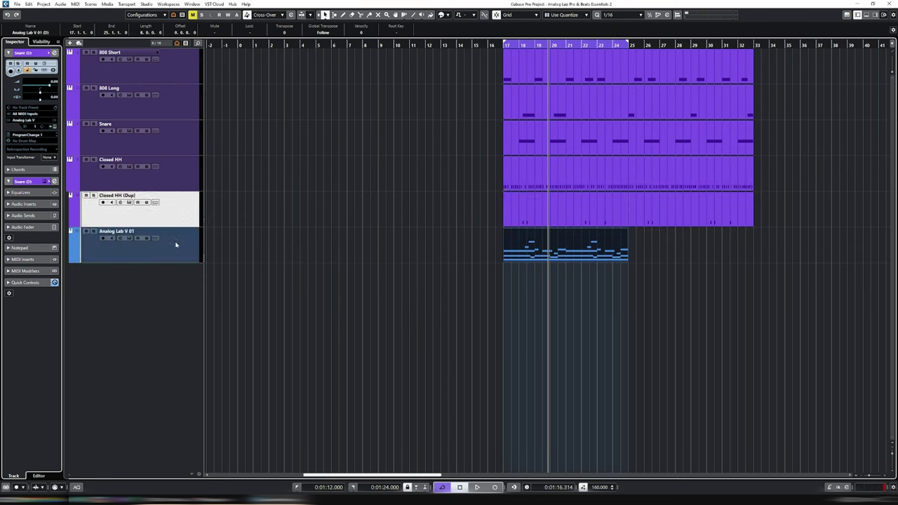
left_click(176, 244)
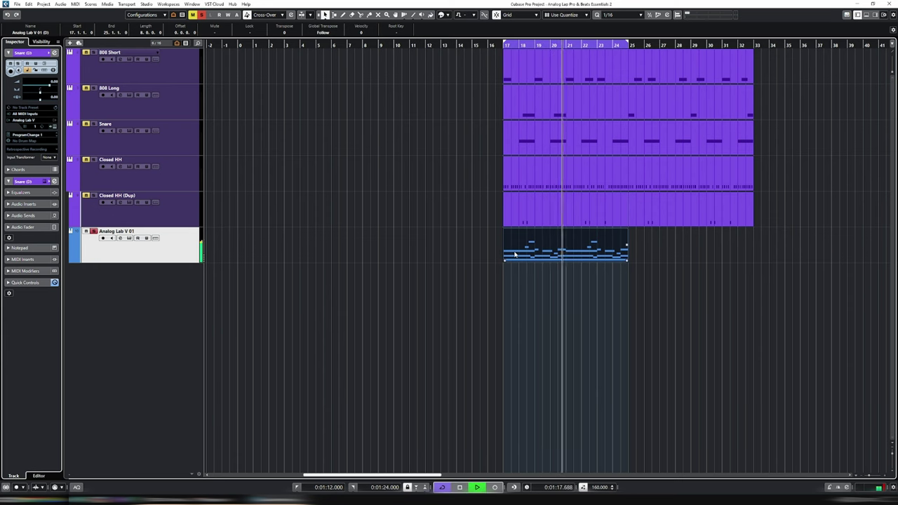
key("alt+shift+e")
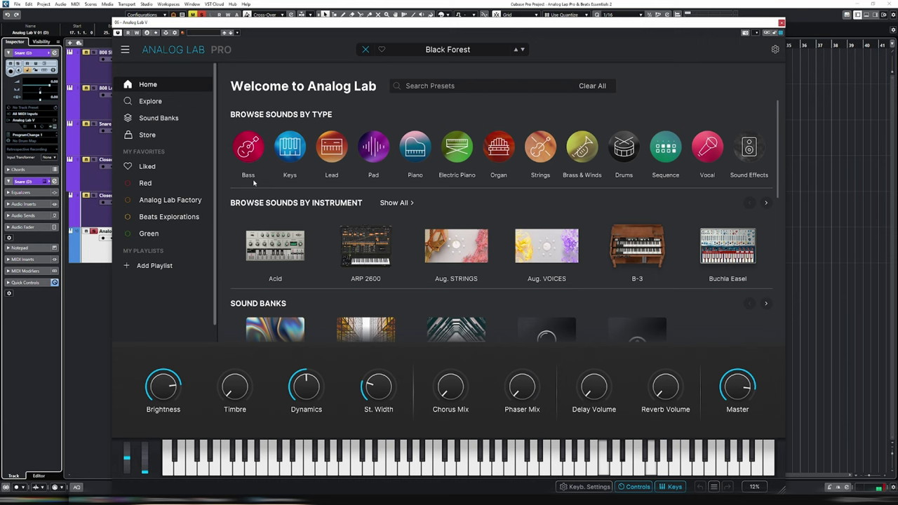
left_click(365, 50)
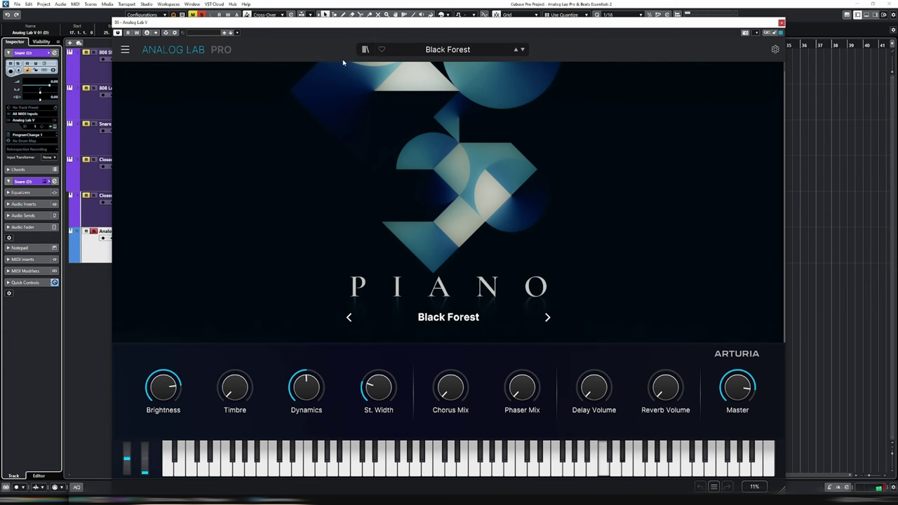
left_click(364, 49)
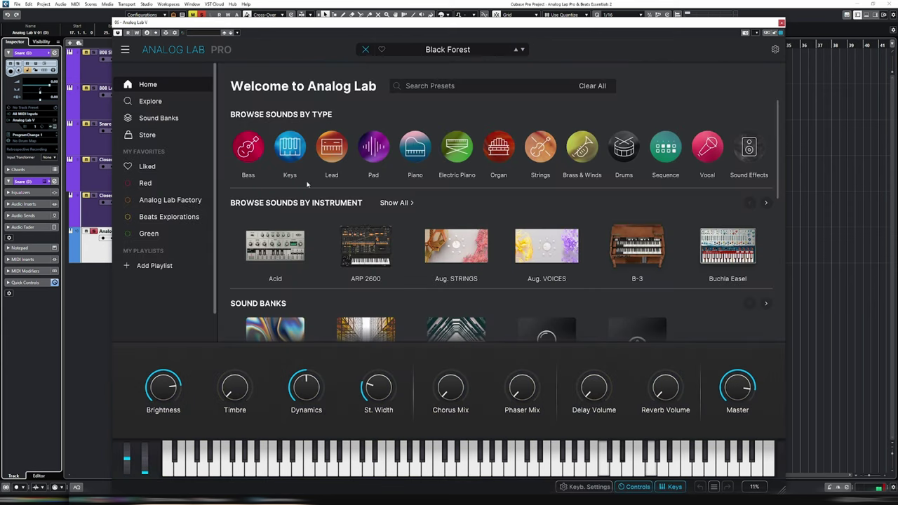
Filter the Beats Explorations presets by the Piano type and load Keylington.
left_click(169, 216)
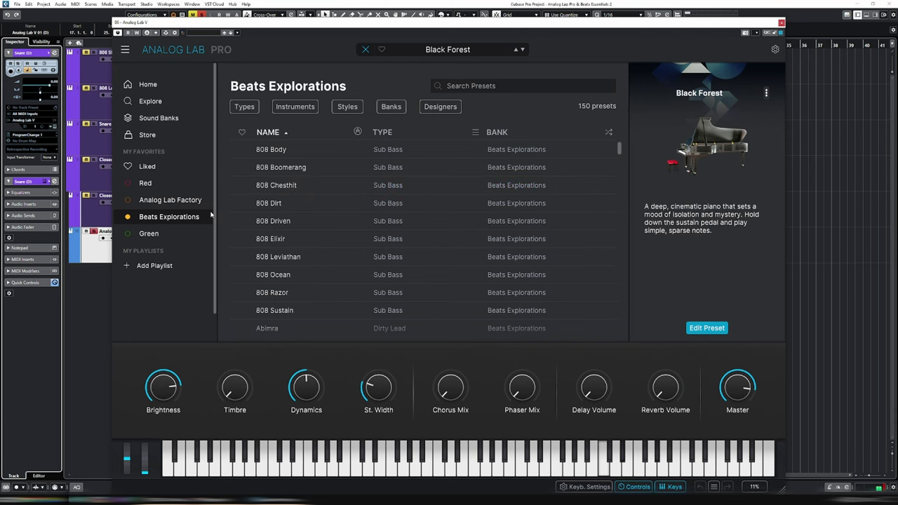
left_click(244, 107)
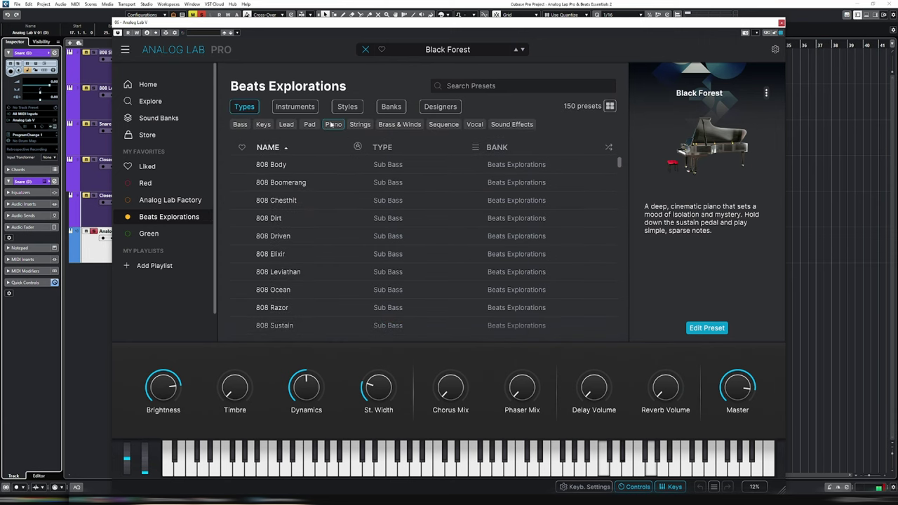
left_click(332, 124)
left_click(299, 179)
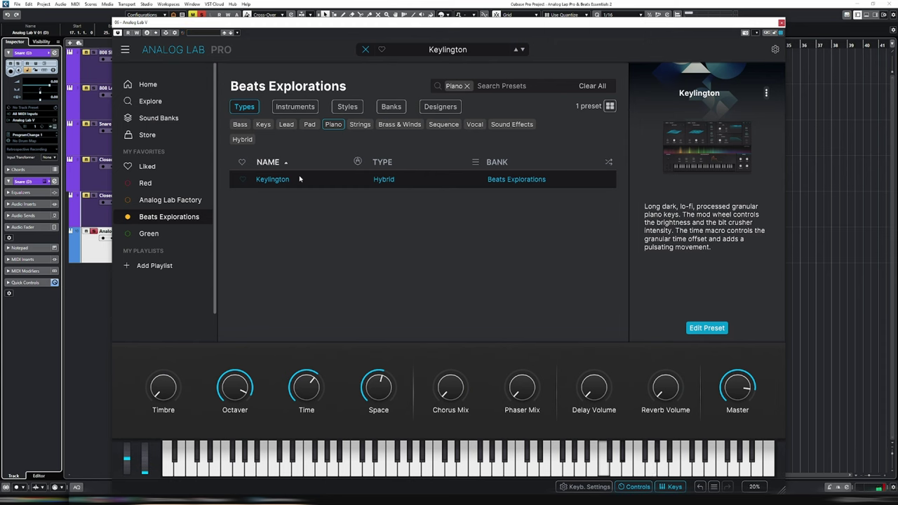
Raise Keylington's Timbre and Chorus Mix, set Time to 0.280, and lower the Octaver.
left_click_drag(163, 387, 164, 373)
left_click_drag(438, 390, 438, 382)
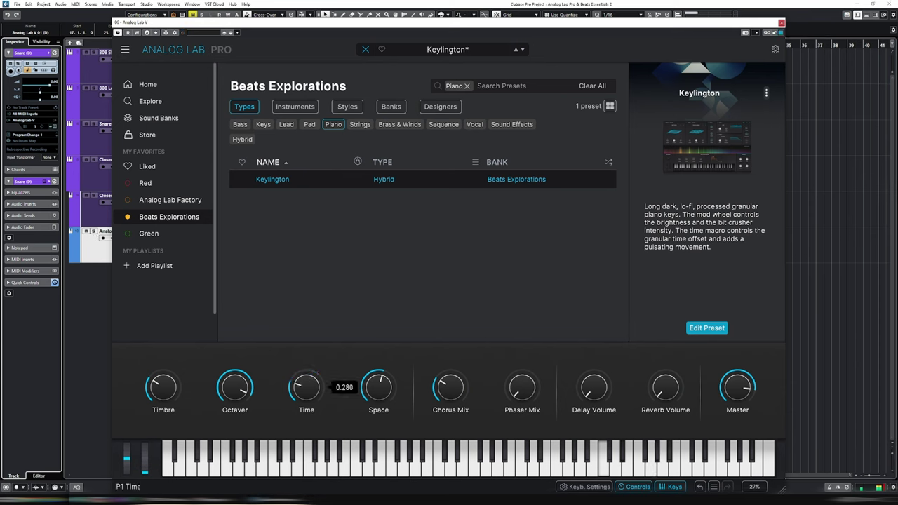
left_click_drag(237, 389, 237, 404)
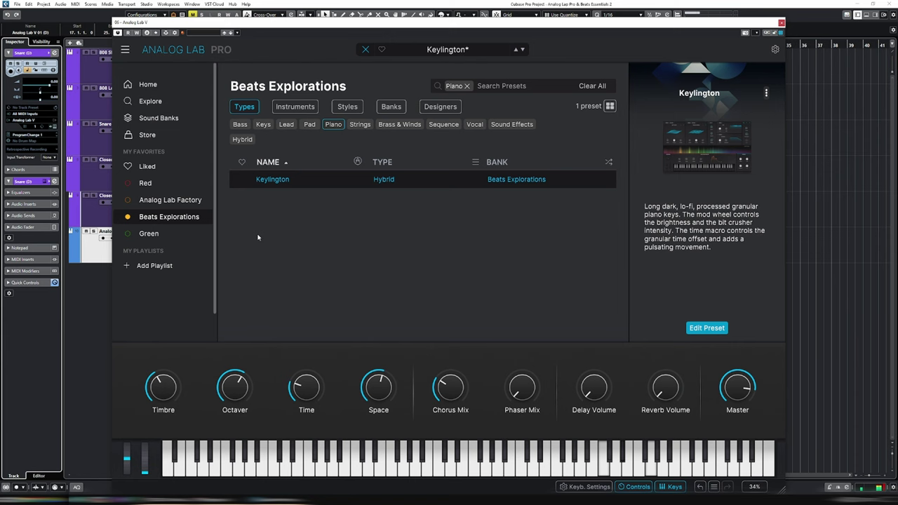
Audition the Analog Lab Factory piano presets 1982, Black Forest, Butter, Cassette Piano and Celluloid Noir.
left_click(174, 200)
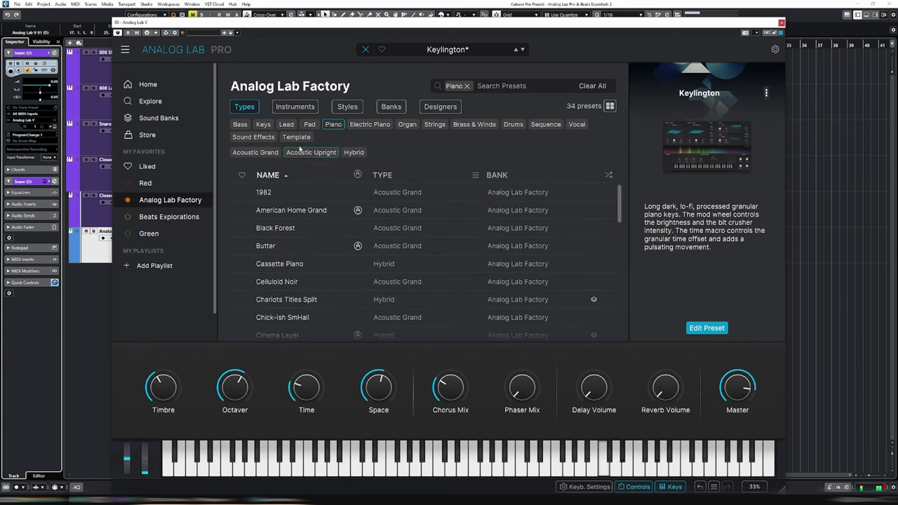
left_click(331, 195)
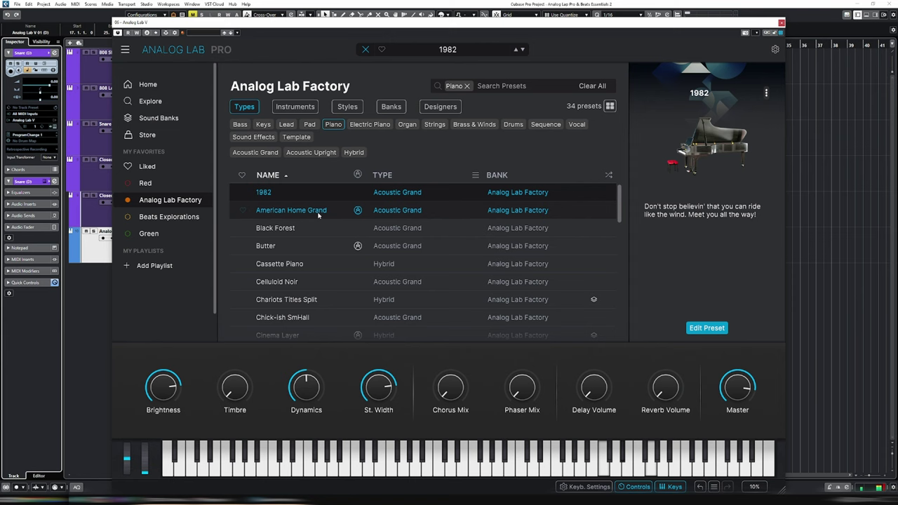
left_click(321, 236)
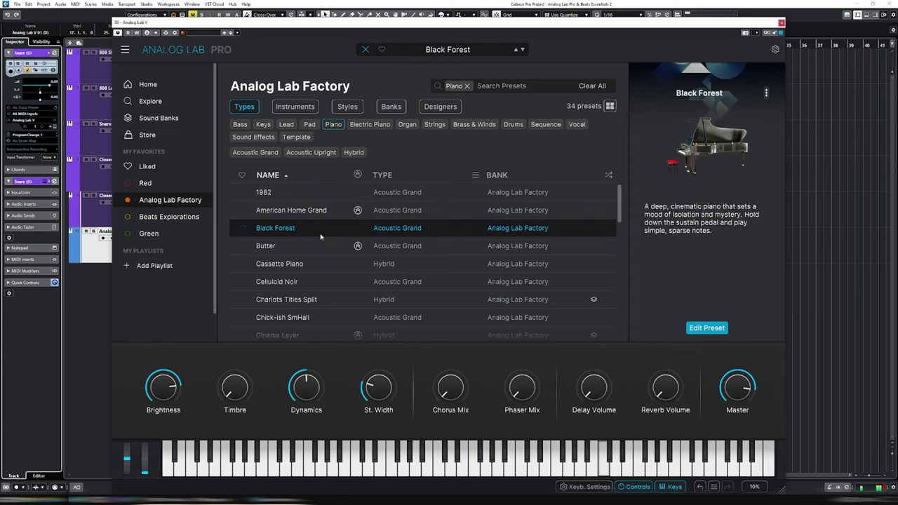
left_click(316, 249)
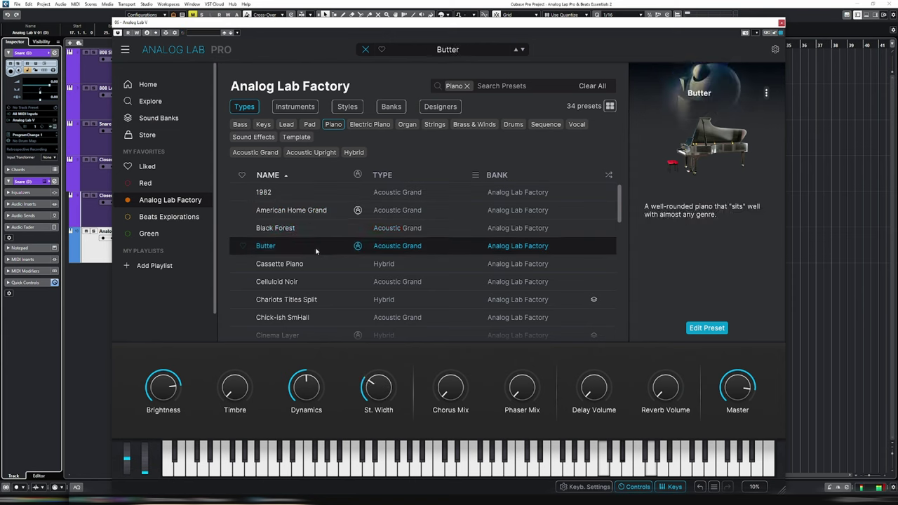
key("Down")
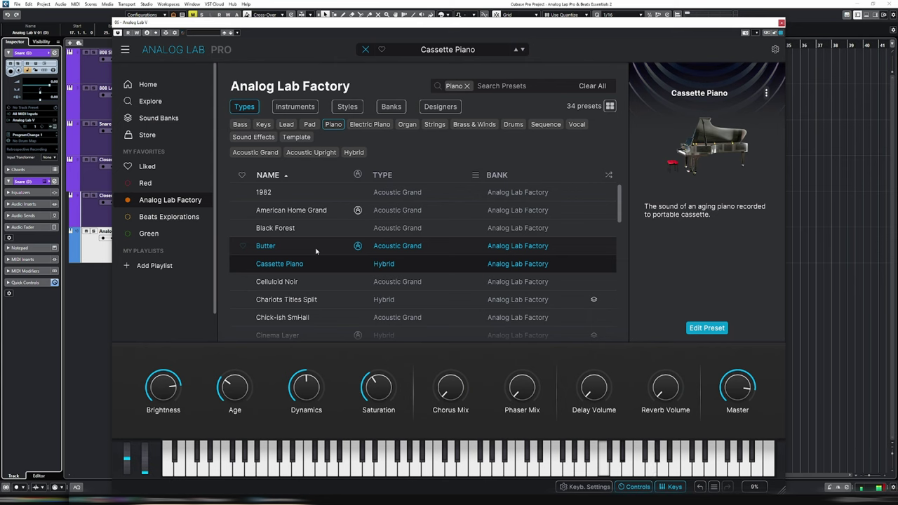
key("Down")
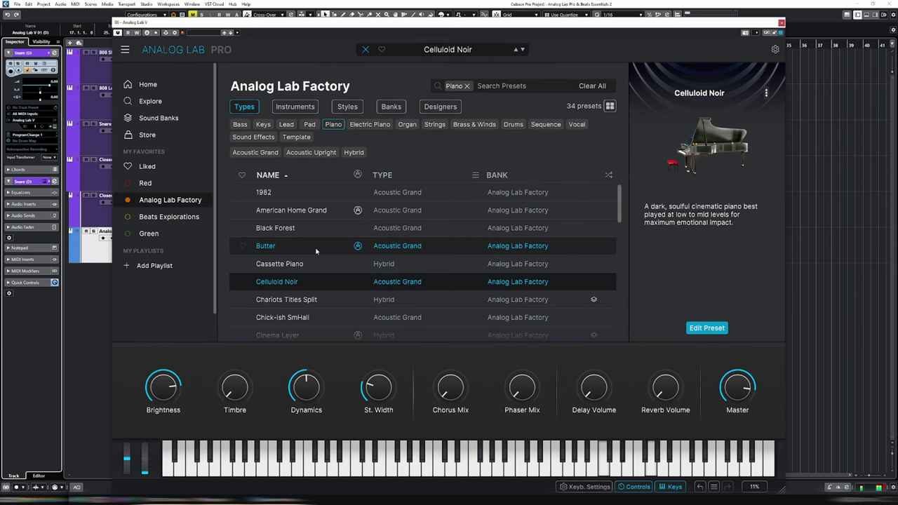
Audition the piano presets Classical Upright Clean, Desmond's Piano, DX Grand and Jazz Upright Clean.
scroll(319, 250, "down", 5)
left_click(325, 265)
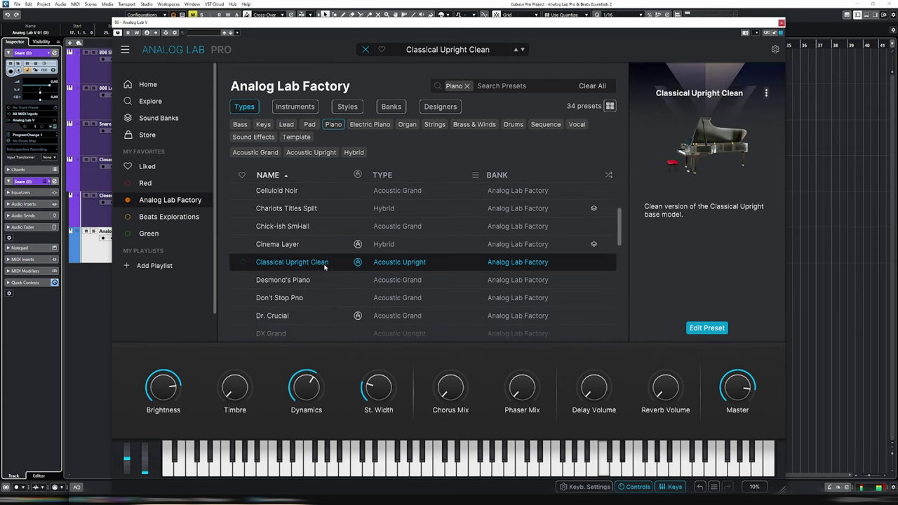
left_click(319, 280)
scroll(339, 277, "down", 2)
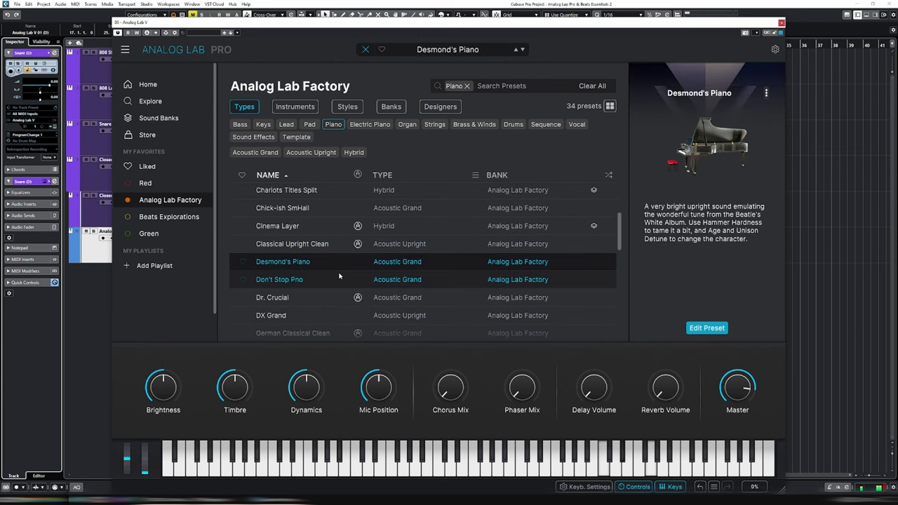
scroll(322, 261, "down", 3)
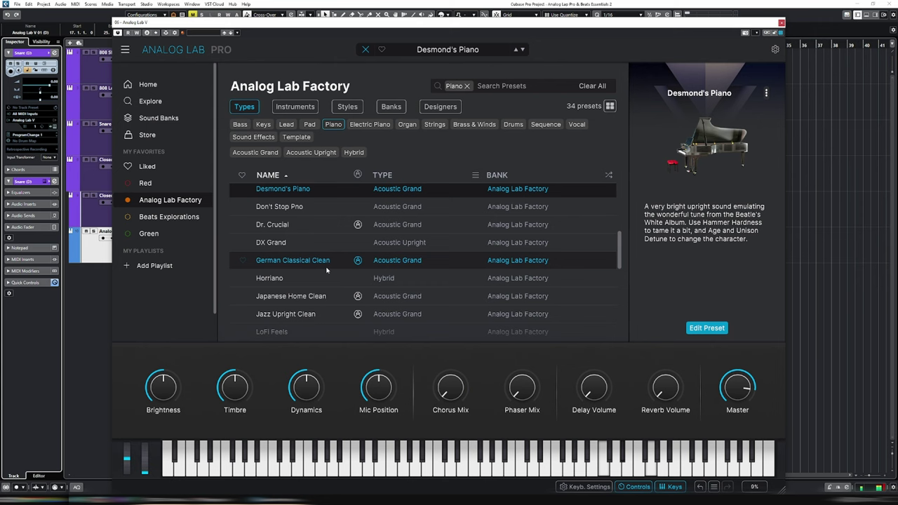
left_click(305, 245)
scroll(309, 263, "down", 2)
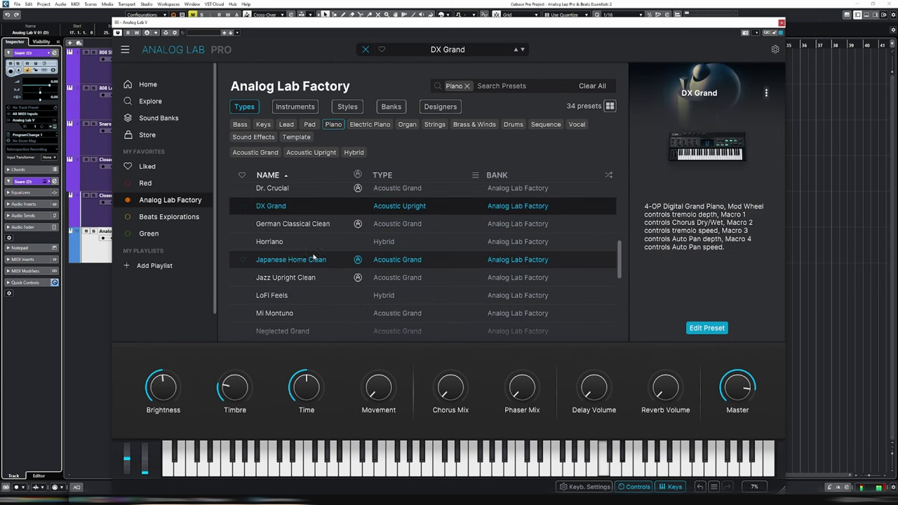
left_click(311, 275)
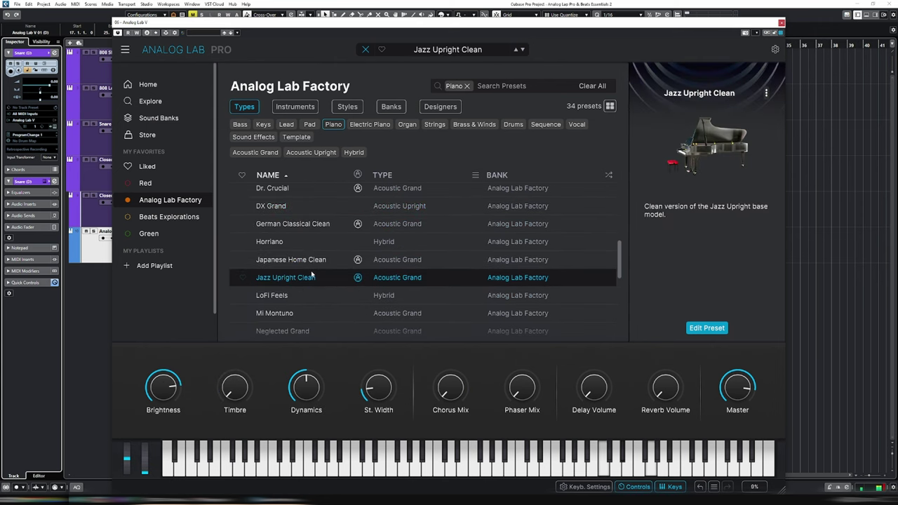
Audition the piano presets Neglected Upright, Piano Pluck Orchestra and Sampled Grand Piano.
scroll(312, 274, "down", 4)
left_click(309, 277)
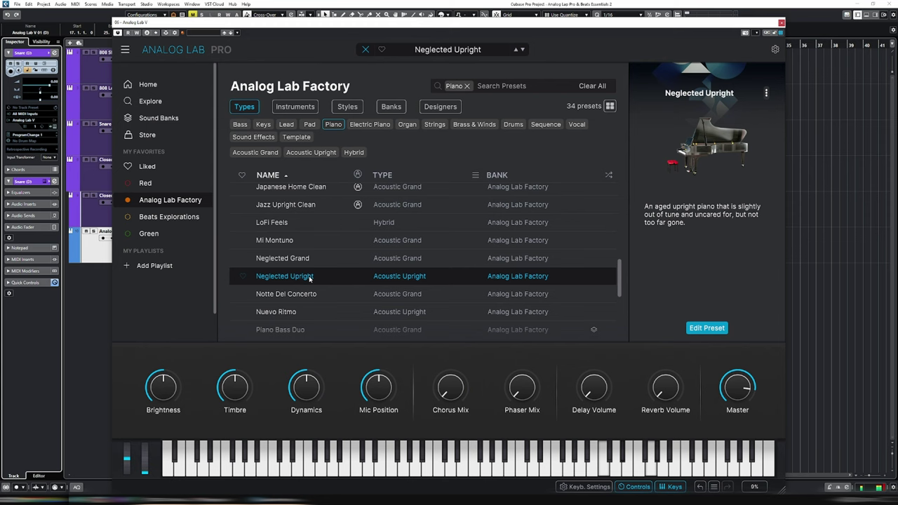
scroll(309, 279, "down", 2)
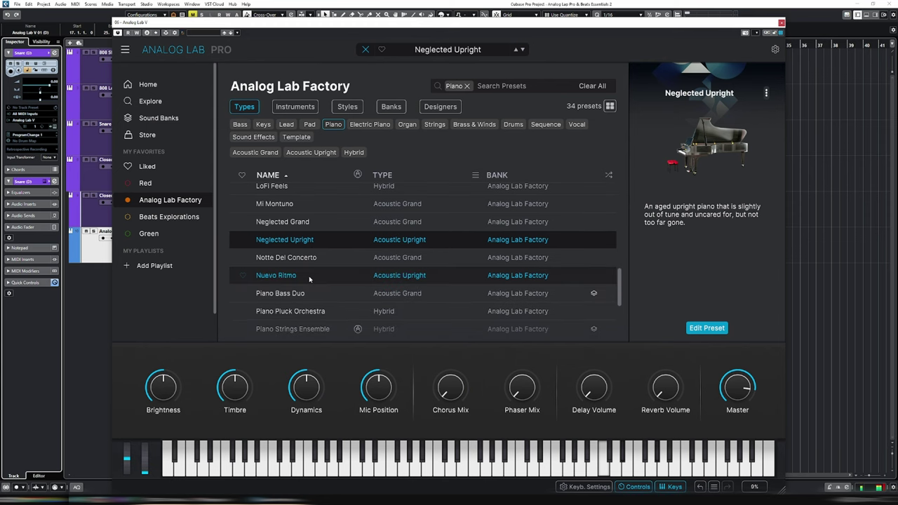
scroll(309, 279, "down", 2)
left_click(309, 276)
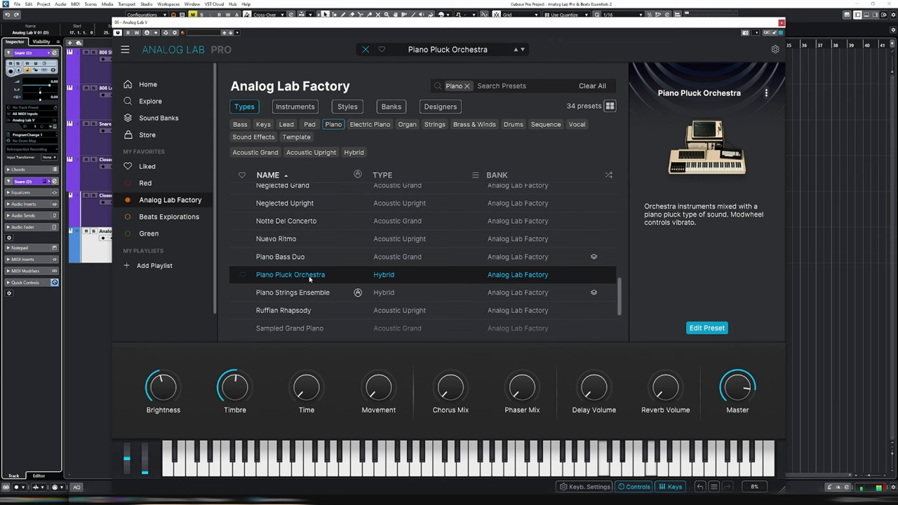
scroll(309, 279, "down", 3)
left_click(310, 276)
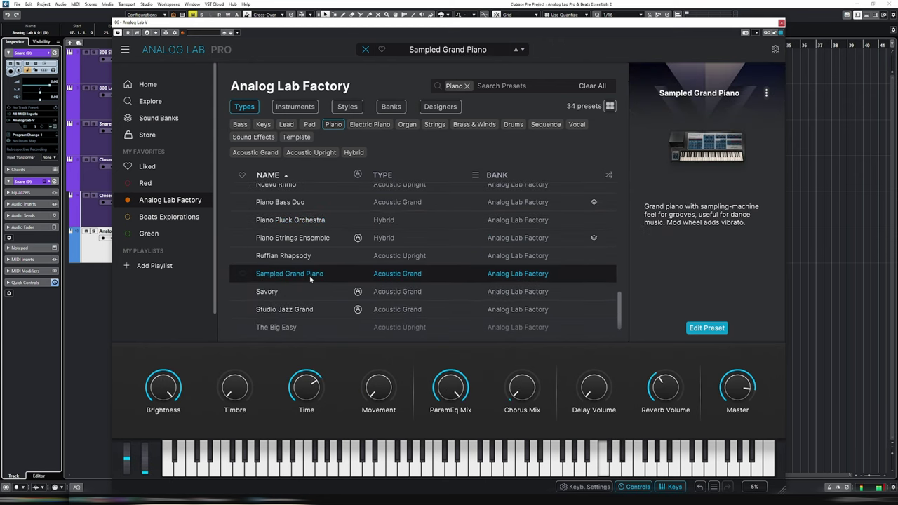
Load the Savory piano preset and close the instrument window.
left_click(308, 288)
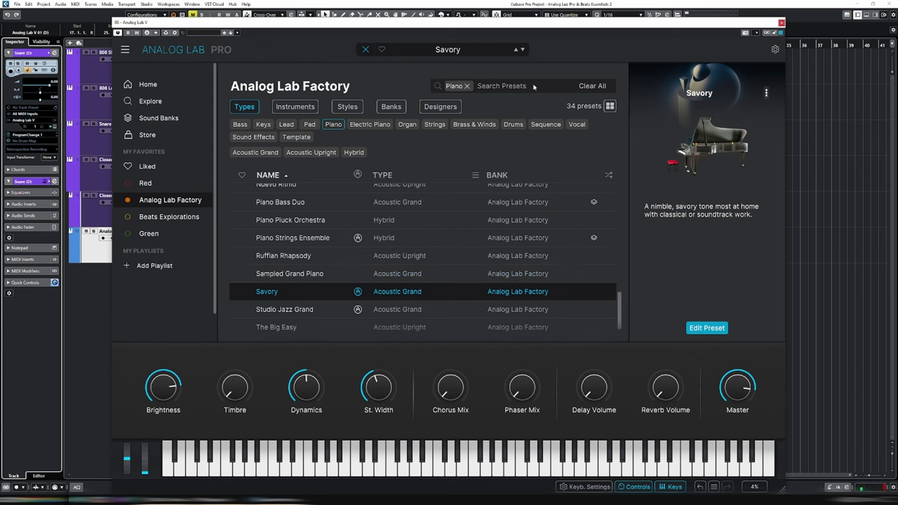
left_click(366, 50)
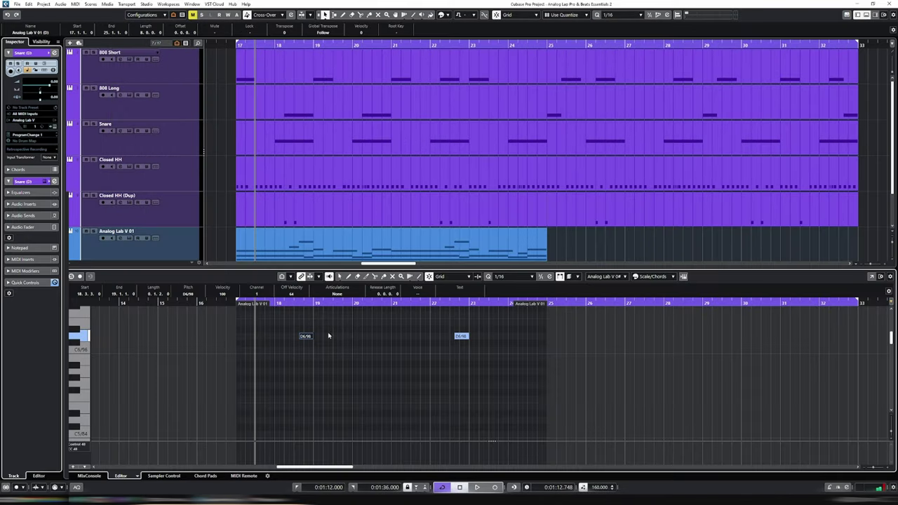
Delete the extra high note in the duplicated part and move the remaining one down to G#5 at the start of bar 17.
left_click_drag(351, 325, 517, 362)
key("Delete")
key("Down")
key("Down")
key("Down")
key("Down")
key("Down")
key("Down")
key("Down")
key("Down")
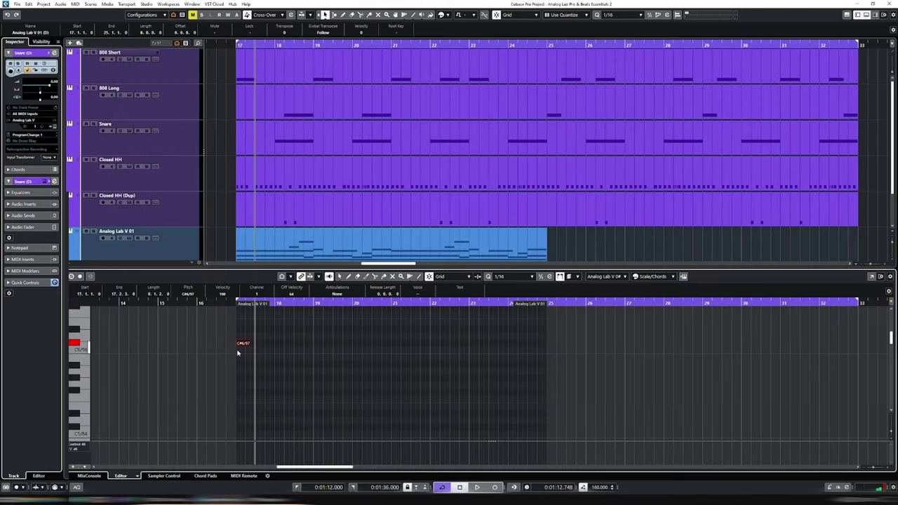
key("Up")
key("Up")
Duplicate the G#5 note to the next beat and lower the copy to G5.
key("h")
key("h")
key("h")
key("h")
key("h")
key("ctrl+d")
key("Down")
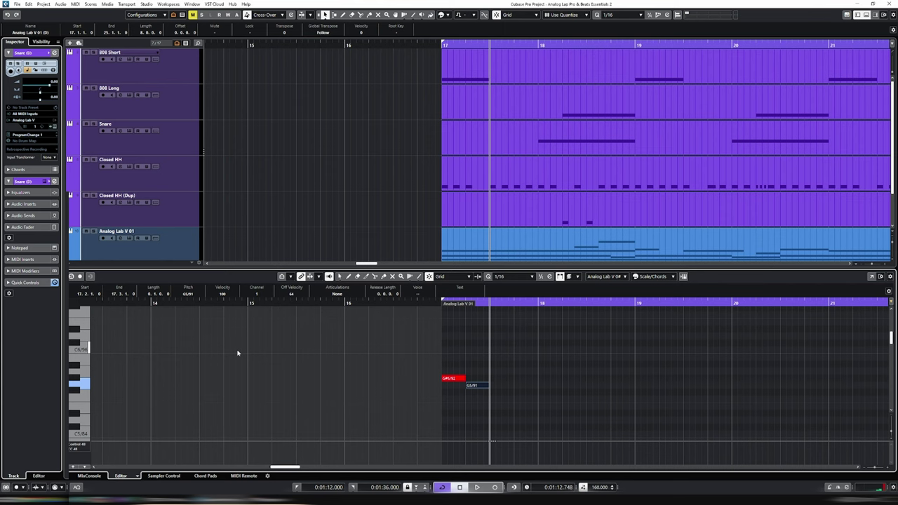
Add two shortened F5 notes on the off-beats below the G#5 and G5 notes.
key("ctrl+d")
key("Down")
key("ctrl+Left")
key("Down")
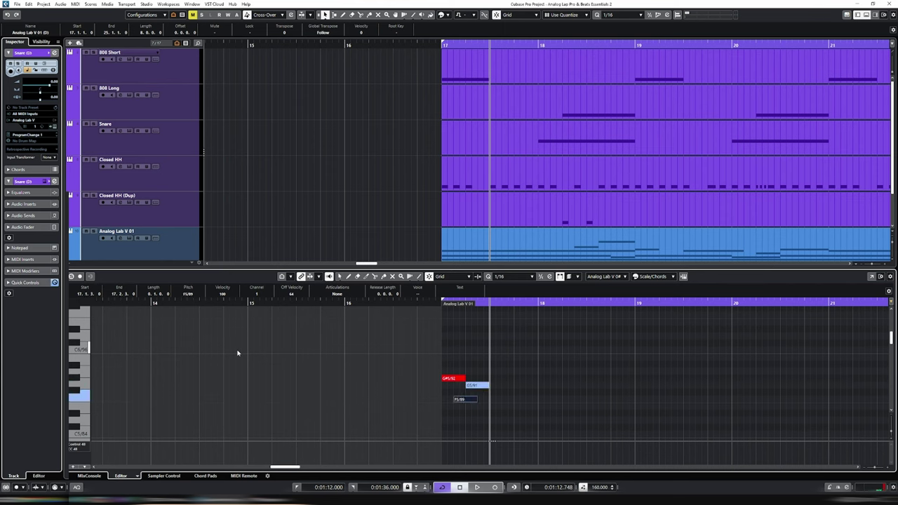
key("ctrl+d")
left_click_drag(469, 400, 483, 400)
Duplicate the four-note pattern to fill bar 17 and loop playback over that bar.
left_click_drag(406, 372, 507, 412)
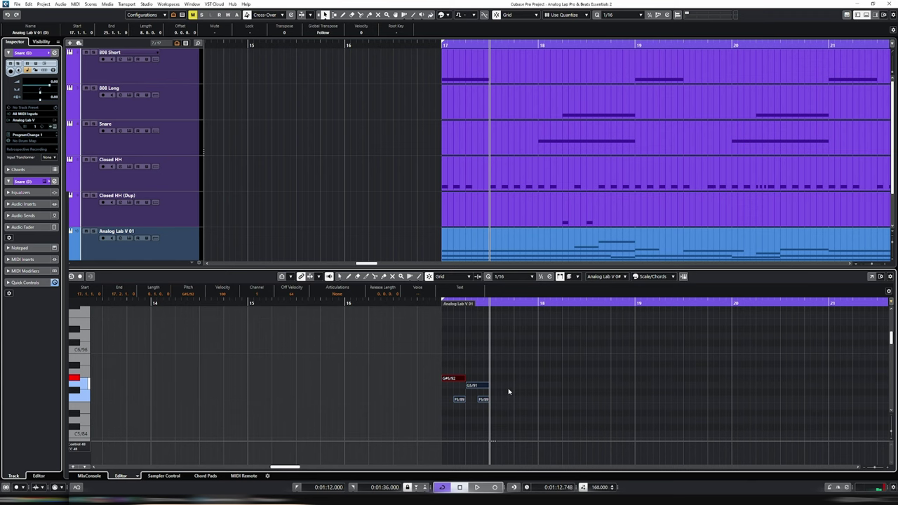
key("ctrl+d")
left_click(556, 411)
key("shift+g")
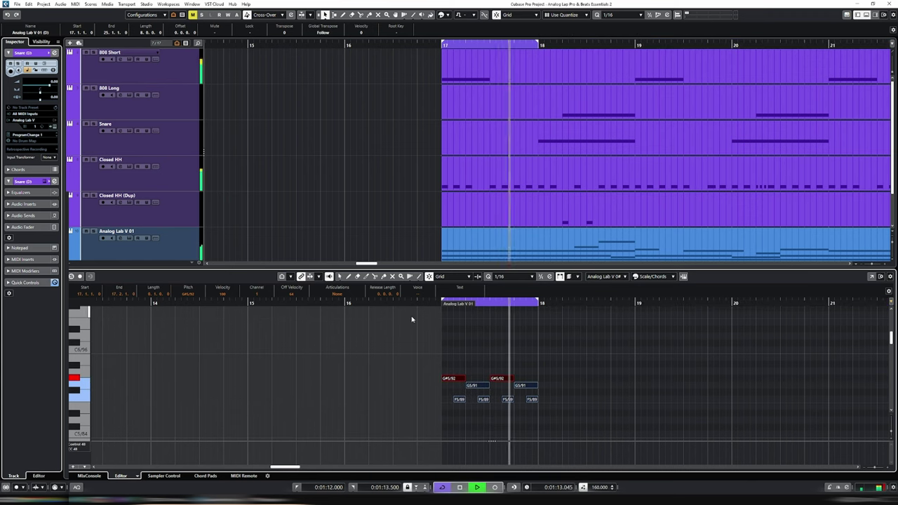
key("Return")
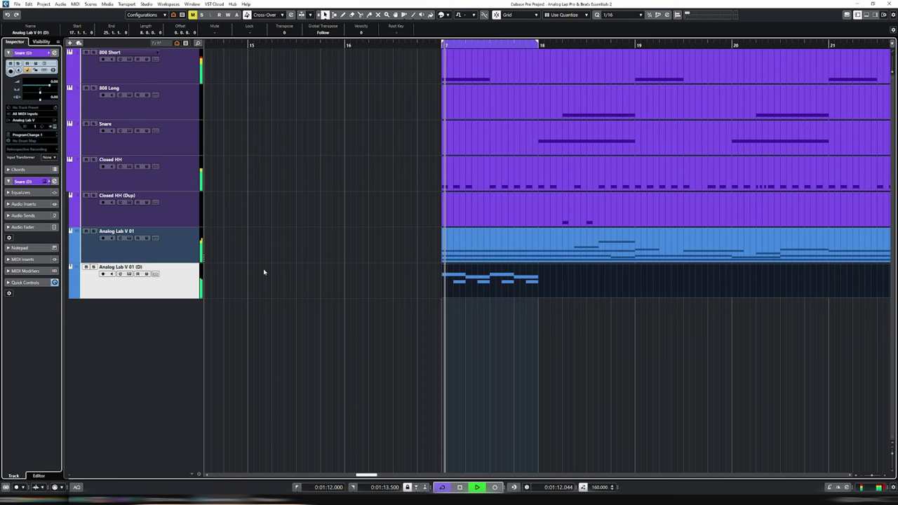
Mute the Analog Lab V 01 track and check the instrument on its duplicate.
key("Up")
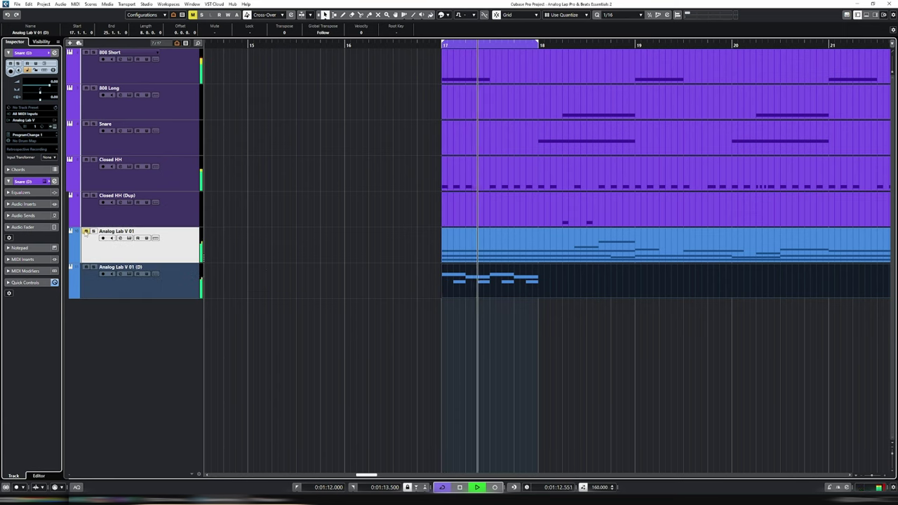
left_click(174, 281)
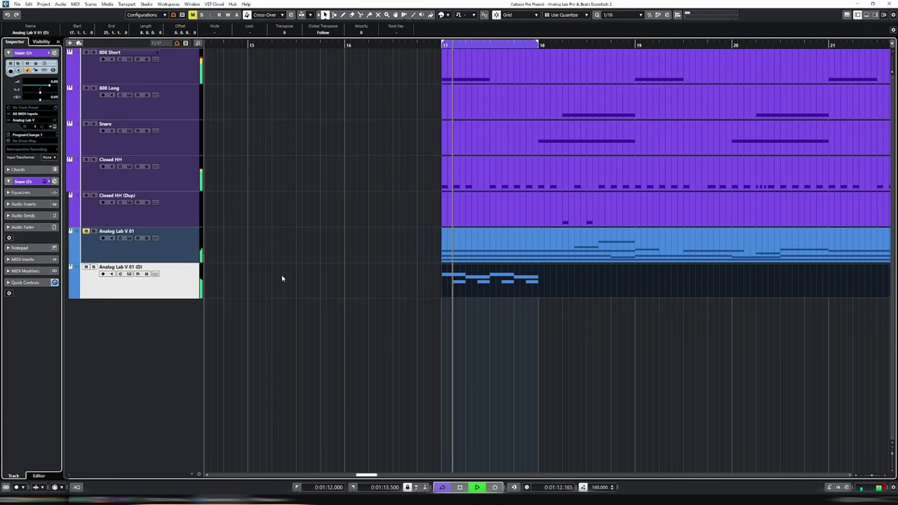
key("F11")
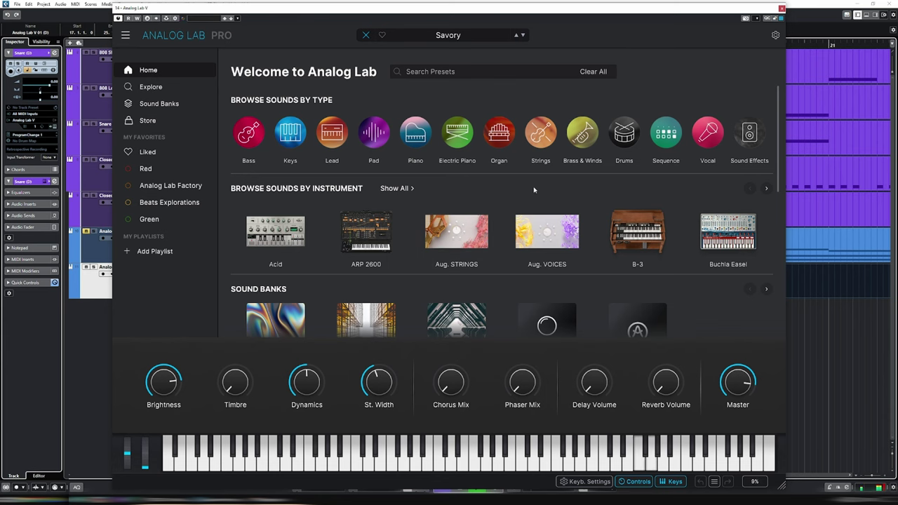
key("ctrl+e")
Split the Analog Lab V 01 (D) part at bar 18 and delete the empty remainder.
scroll(536, 191, "down", 6)
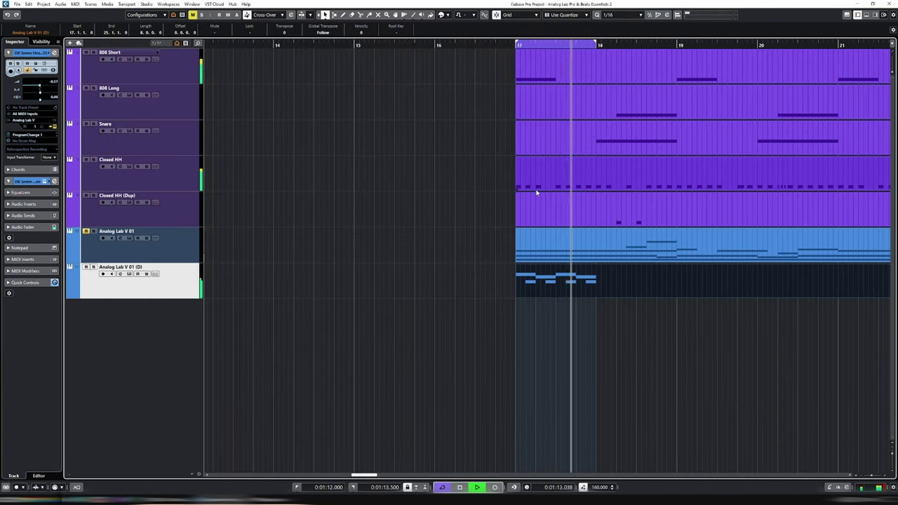
scroll(584, 252, "up", 3)
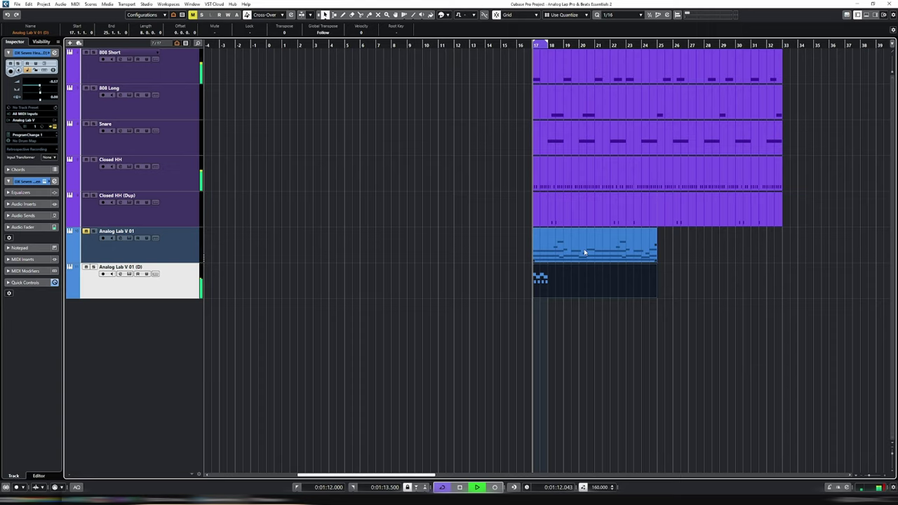
key("alt+4")
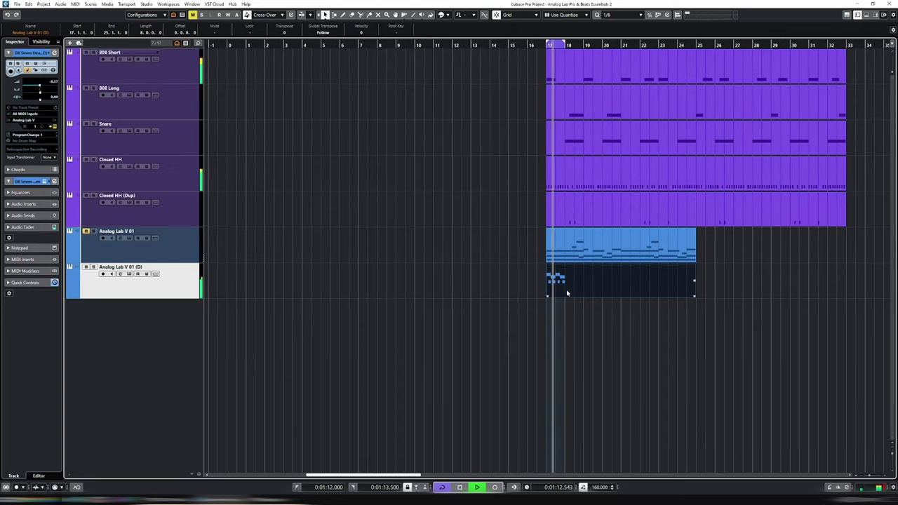
left_click(566, 292, "alt")
key("Delete")
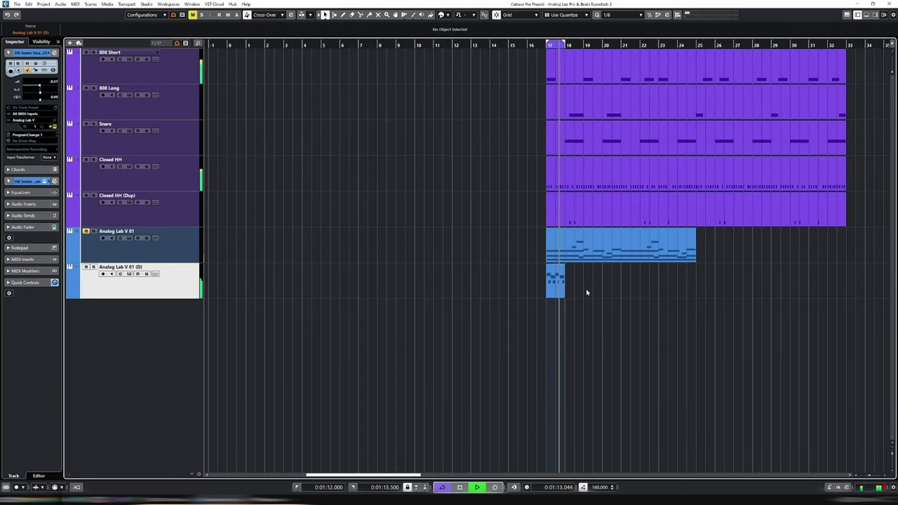
Duplicate the one-bar part seven times to reach bar 25 and set the loop range over all the copies.
left_click_drag(529, 287, 600, 290)
key("ctrl+d")
key("ctrl+d")
key("ctrl+d")
key("ctrl+d")
key("ctrl+d")
key("ctrl+d")
key("ctrl+d")
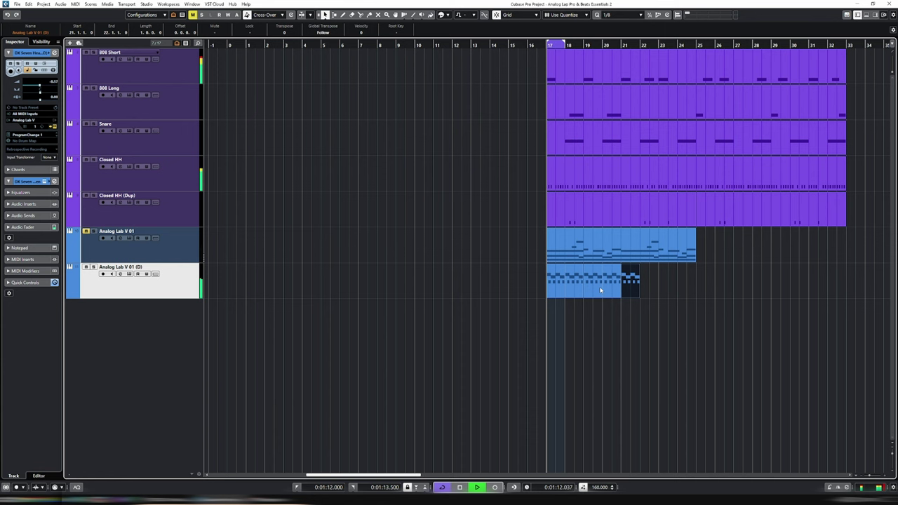
left_click_drag(735, 285, 550, 280)
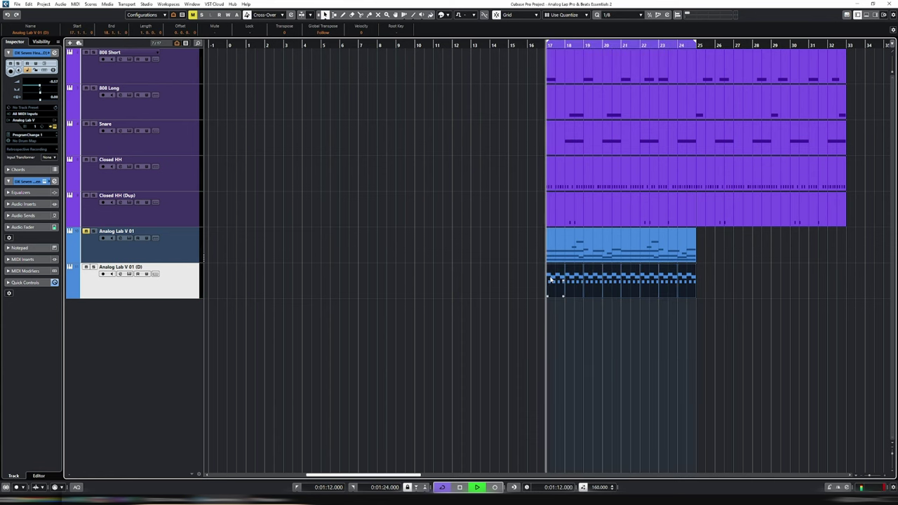
key("p")
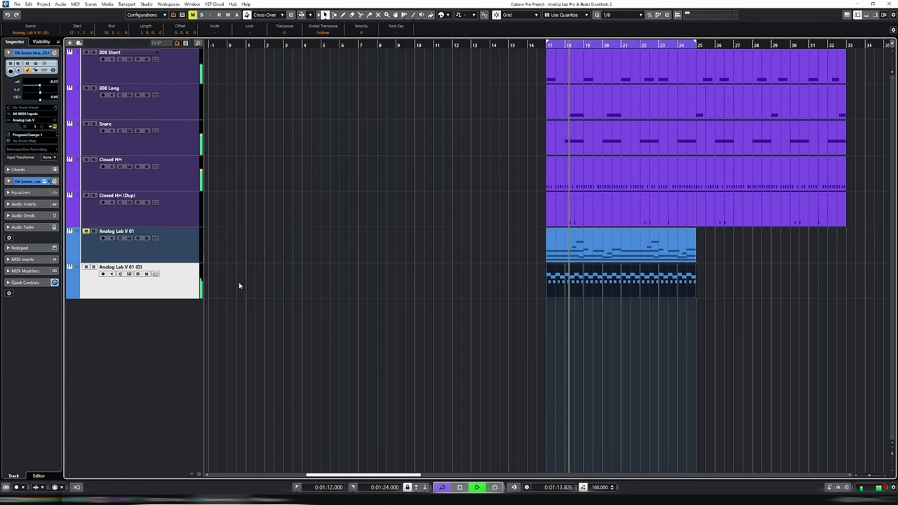
Open the duplicate track's Analog Lab and filter the Beats Explorations presets to the Keys type.
key("e")
left_click(169, 202)
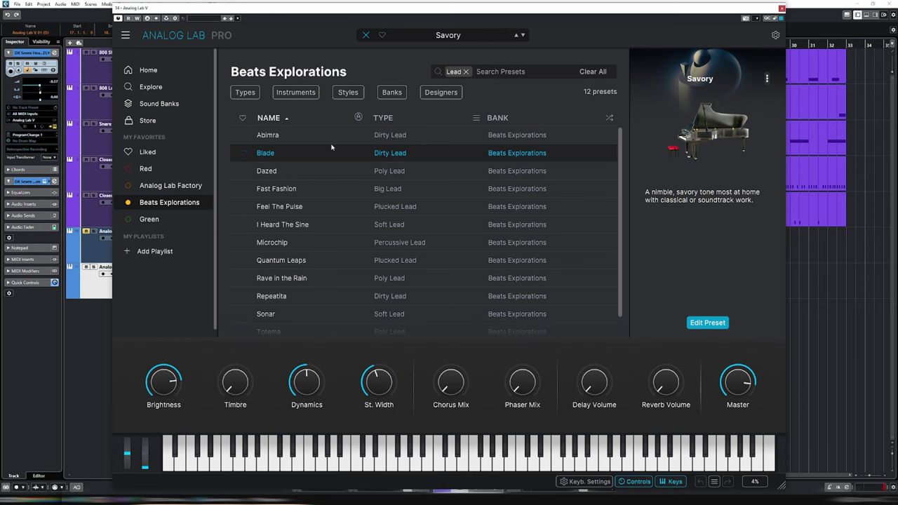
left_click(245, 91)
left_click(264, 111)
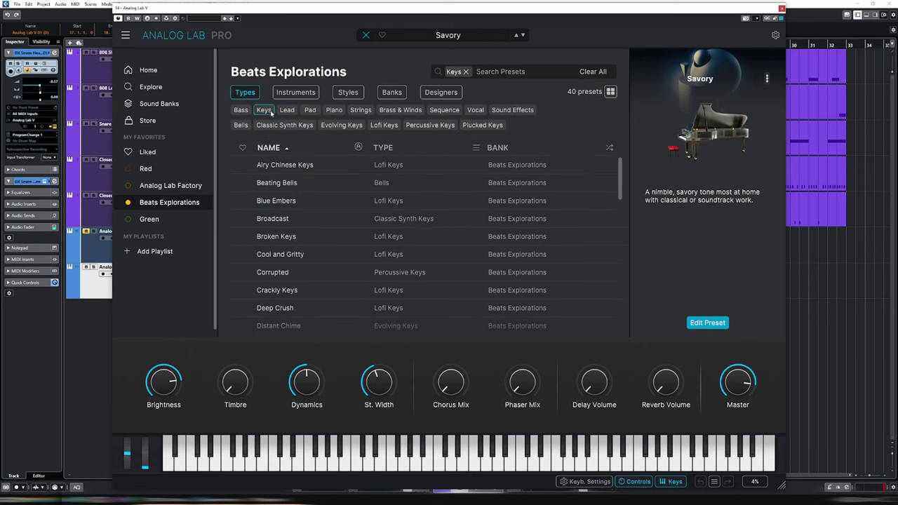
Audition the keys presets Airy Chinese Keys, Beating Bells, Blue Embers and Broken Keys.
left_click(305, 166)
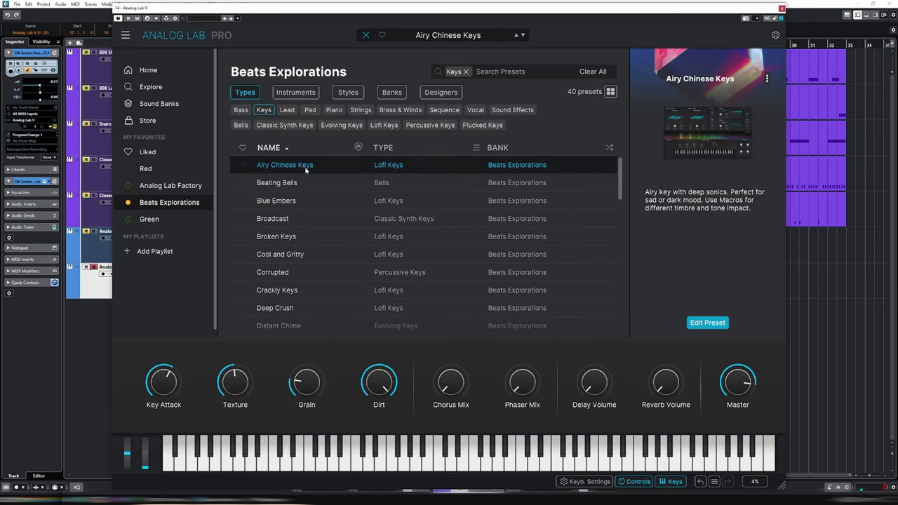
left_click(301, 182)
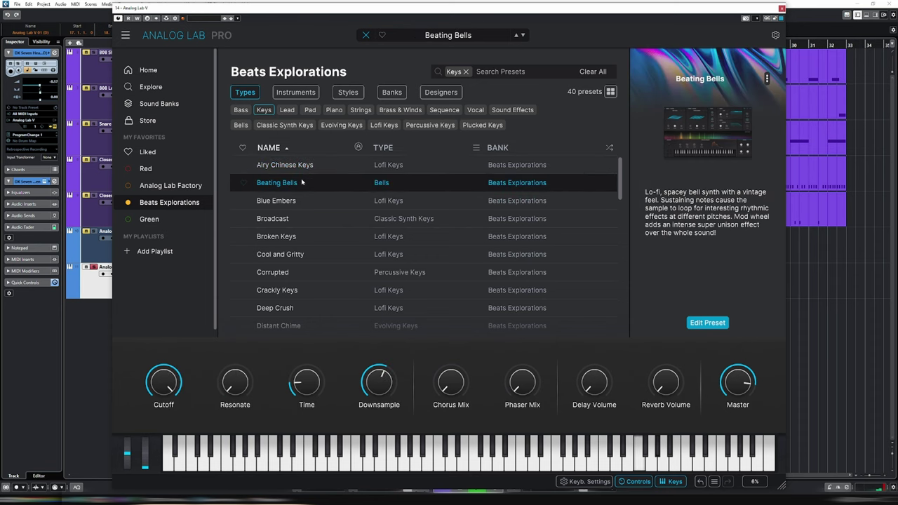
key("Down")
key("Down")
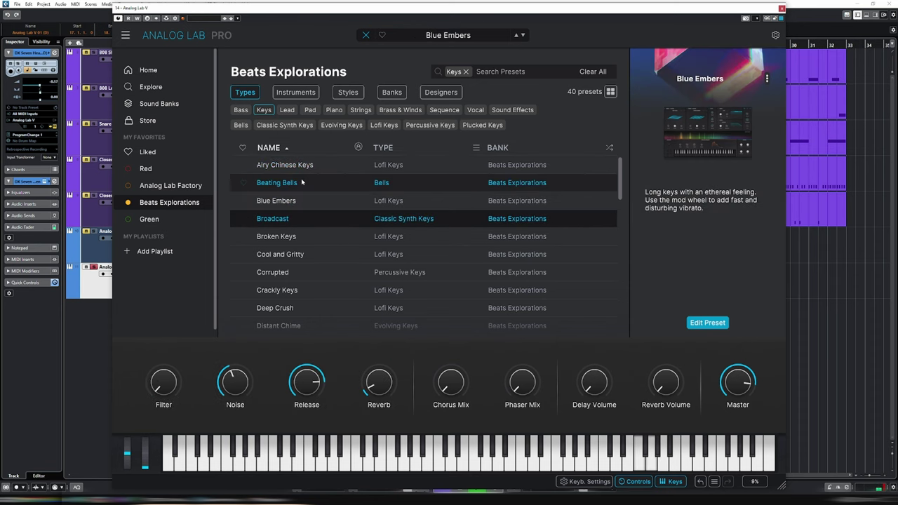
key("Down")
key("Down")
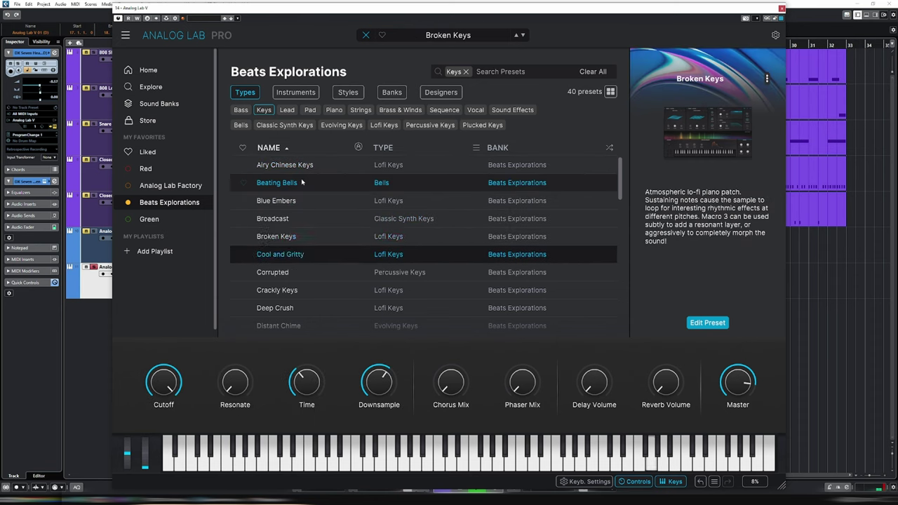
key("Up")
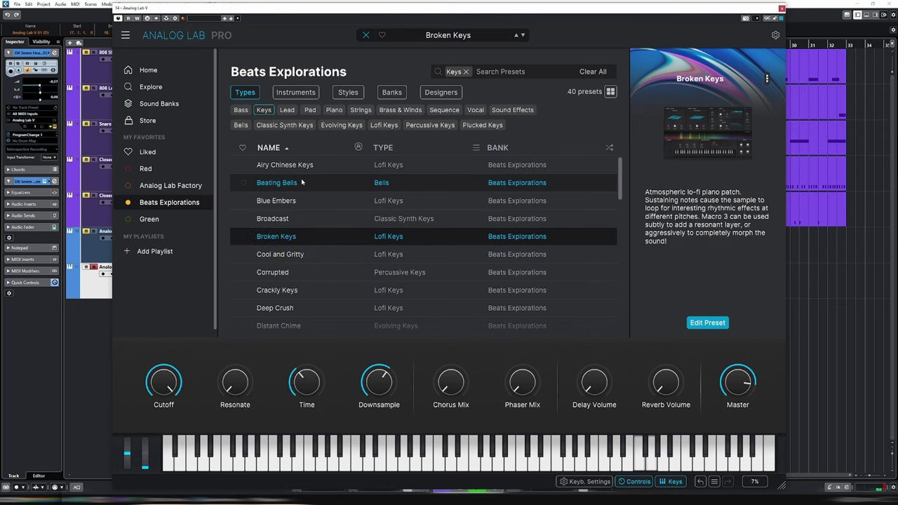
Audition the keys presets Cool and Gritty, Crackly Keys, Distant Chime and Dusty Bro.
key("Down")
key("Down")
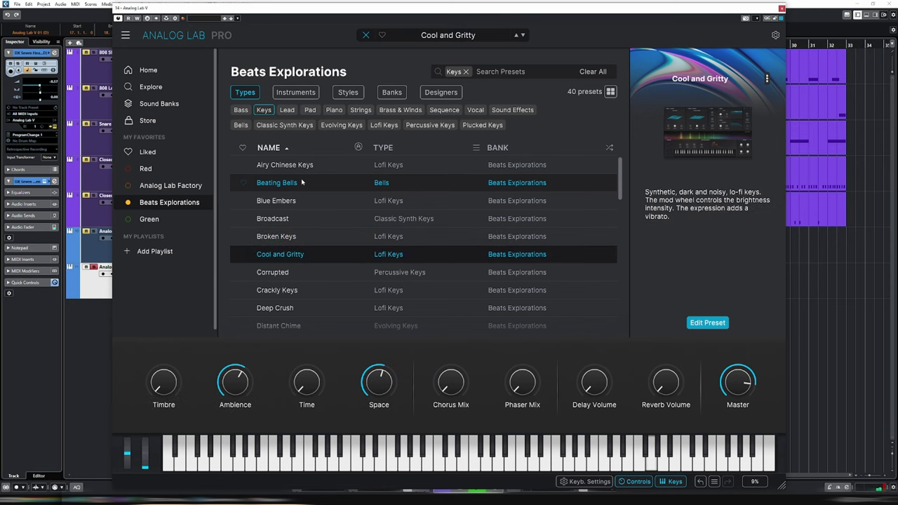
key("Down")
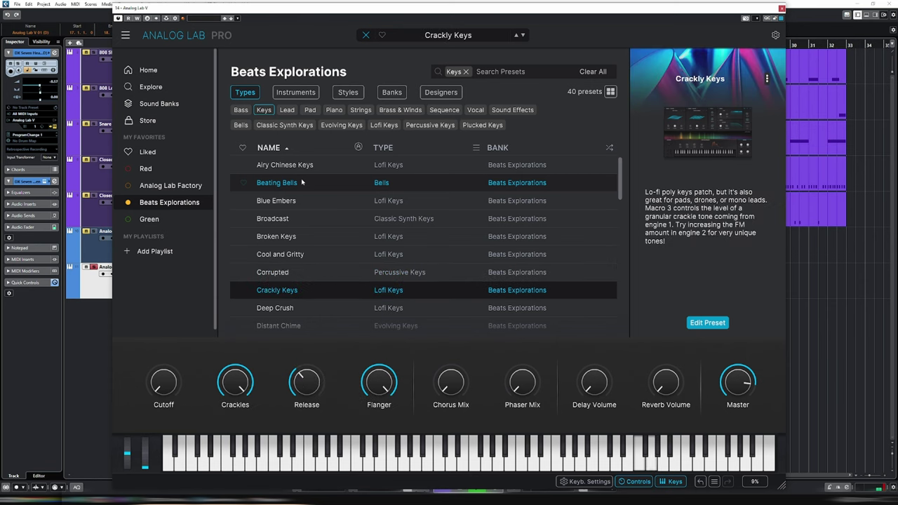
key("Down")
key("Down")
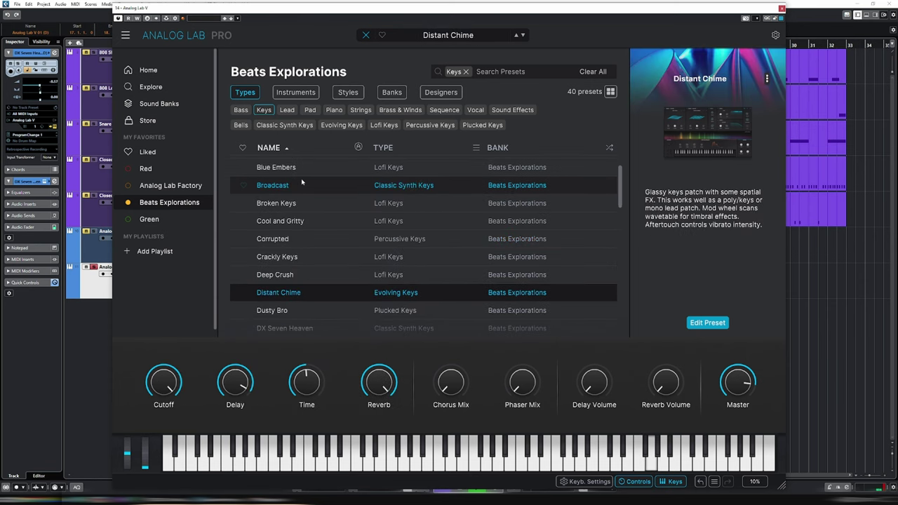
key("Down")
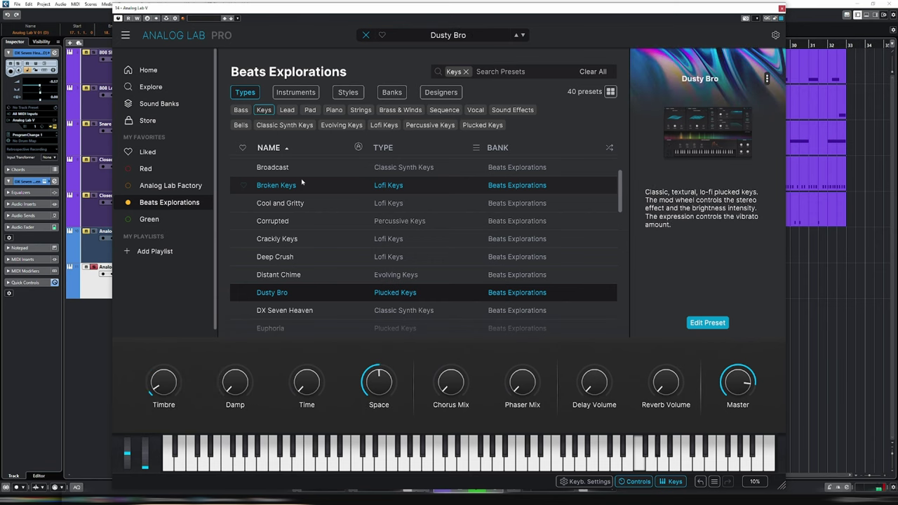
Load the DX Seven Heaven preset, unsolo the track and close the instrument window.
key("Down")
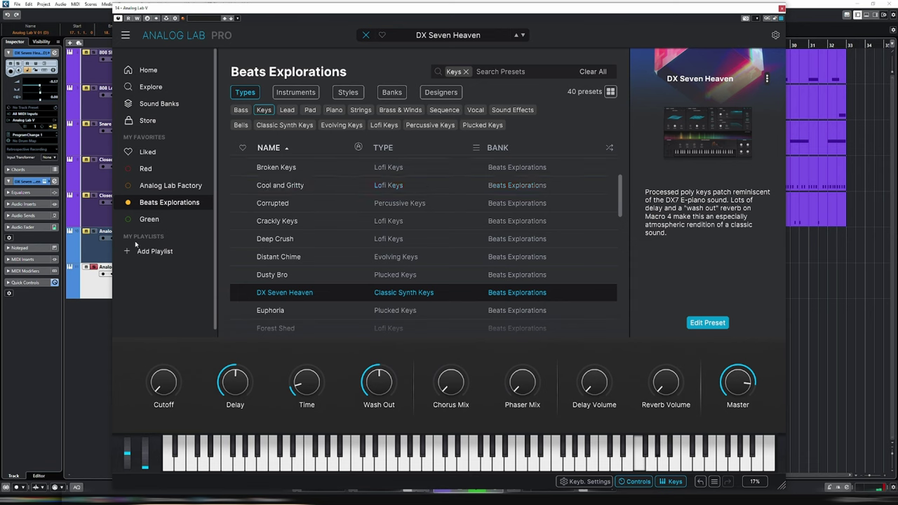
left_click(94, 267)
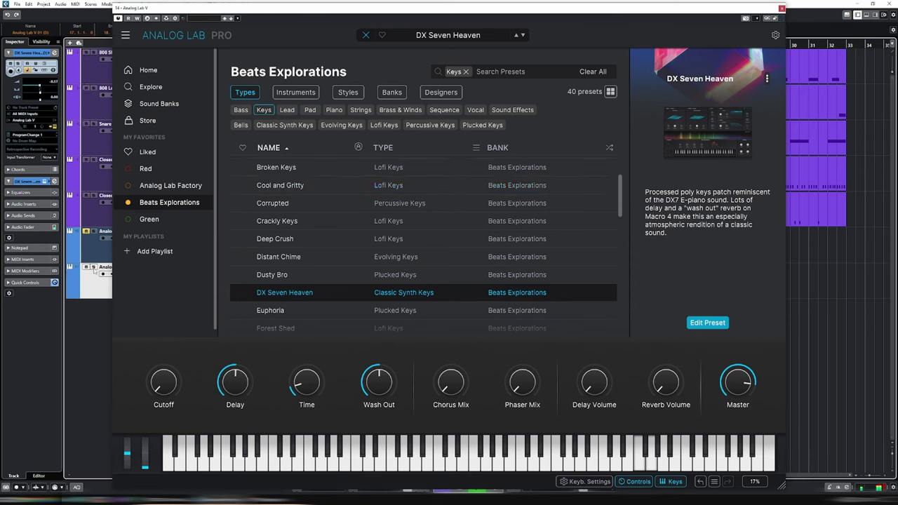
key("Escape")
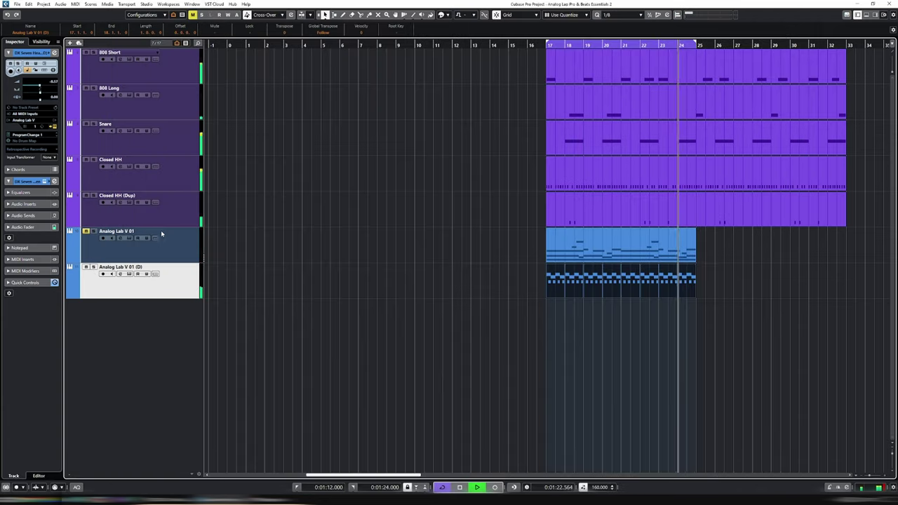
Duplicate the eight one-bar parts on the Analog Lab V 01 (D) track so they fill bars 25 to 33.
key("g")
key("g")
key("g")
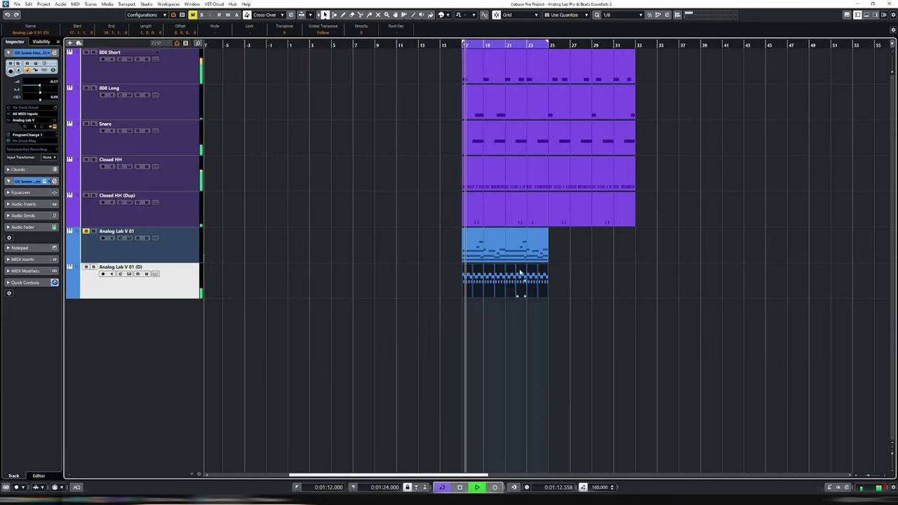
key("ctrl+d")
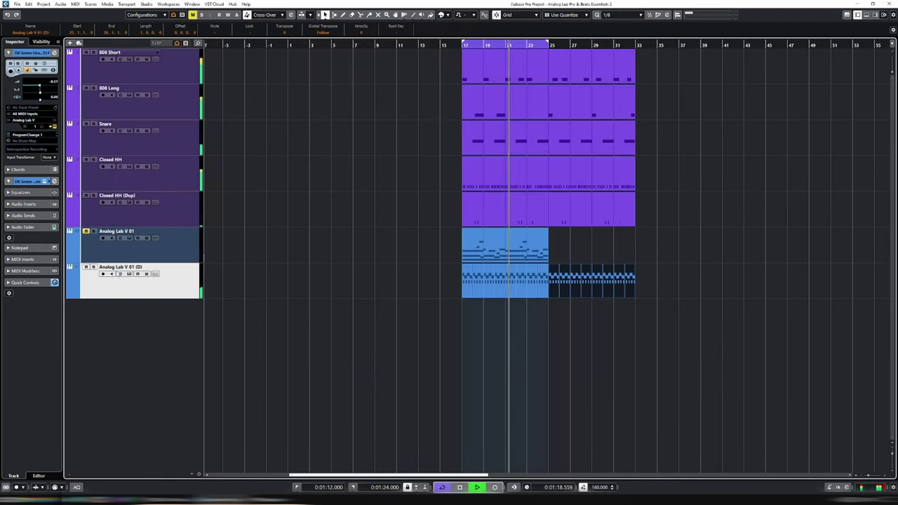
Rename the Analog Lab V 01 (D) track as DX Seven Heaven and duplicate it, muting the original.
double_click(118, 268)
type("DX Seven Heave")
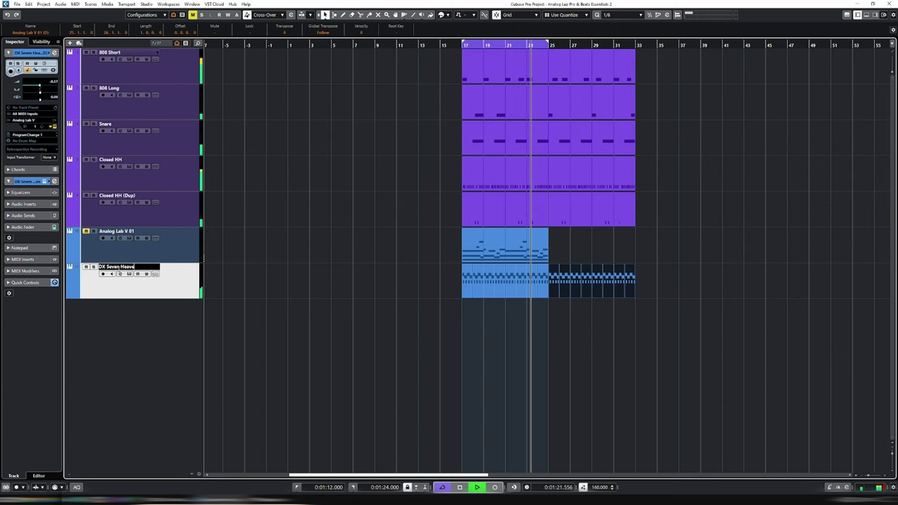
key("Escape")
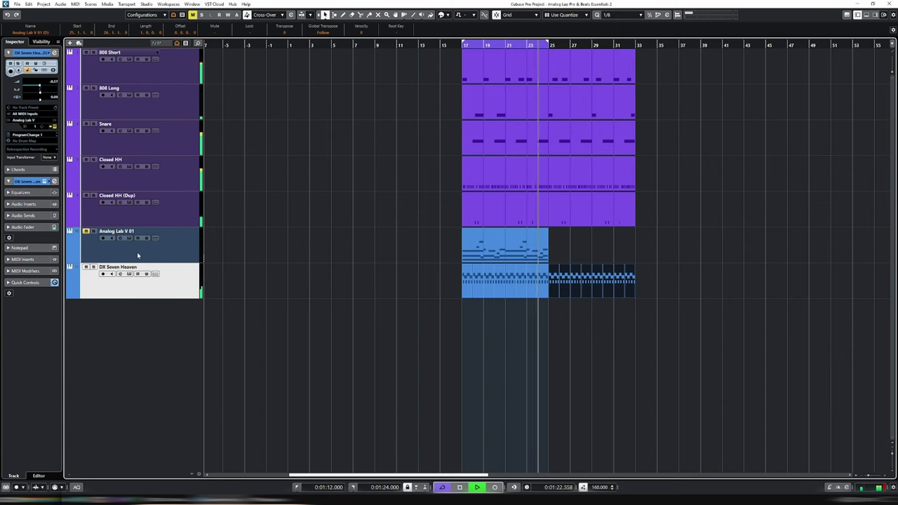
key("space")
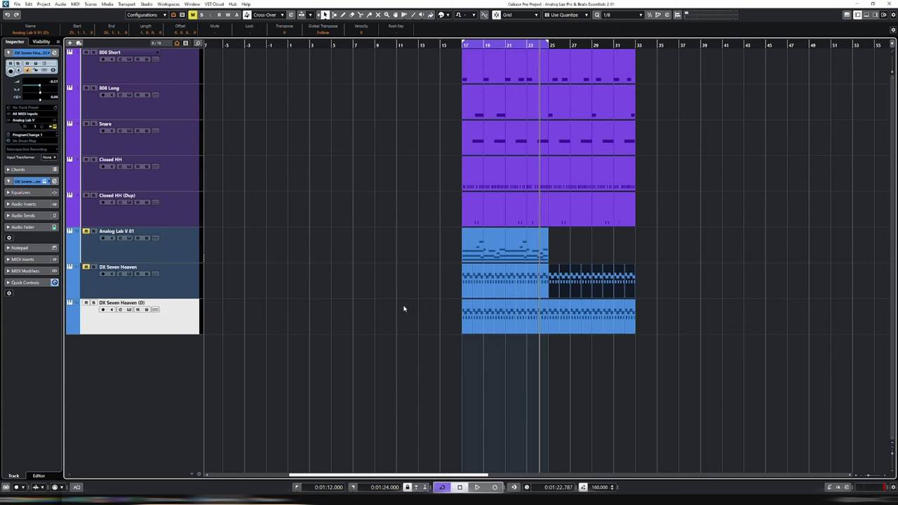
Open the duplicate's instrument and audition the Analog Lab Factory presets Chrono Mellow, Classic E Piano, CZ Hear You Now and Dance Piano.
left_click(129, 309)
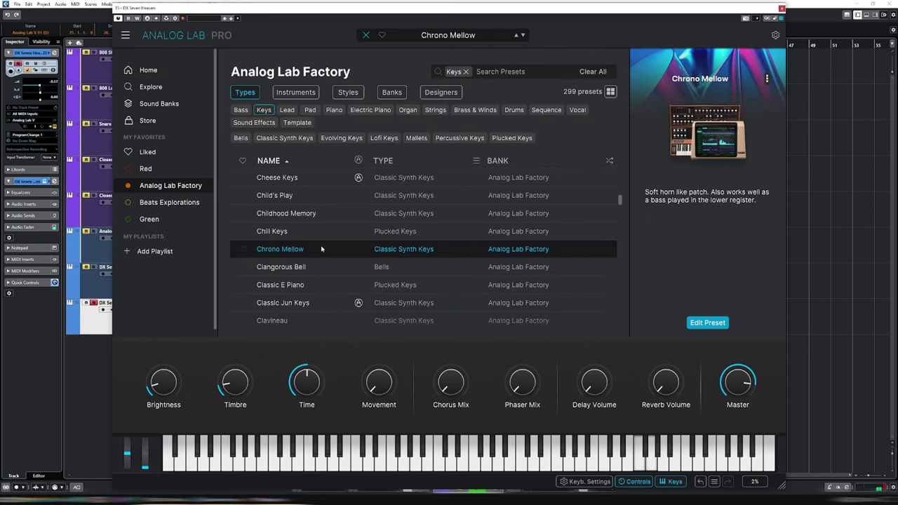
key("Down")
key("Down")
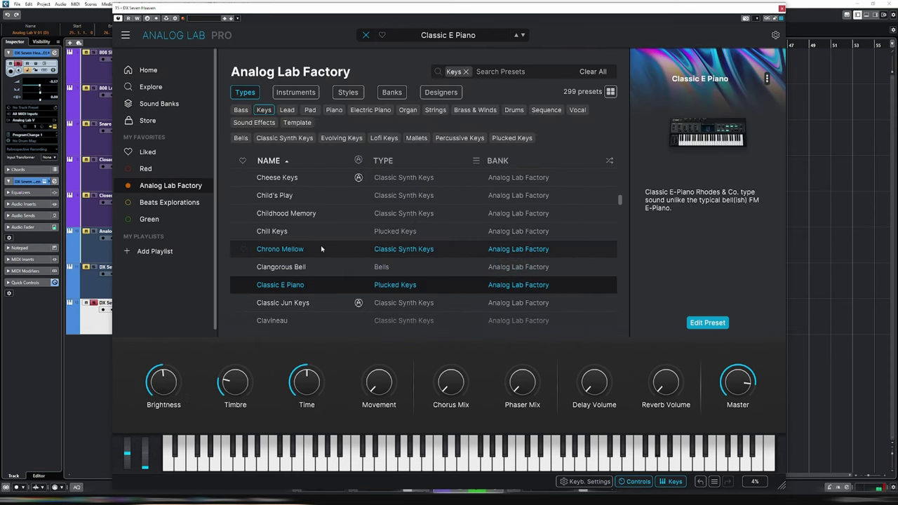
scroll(321, 249, "down", 5)
left_click(318, 252)
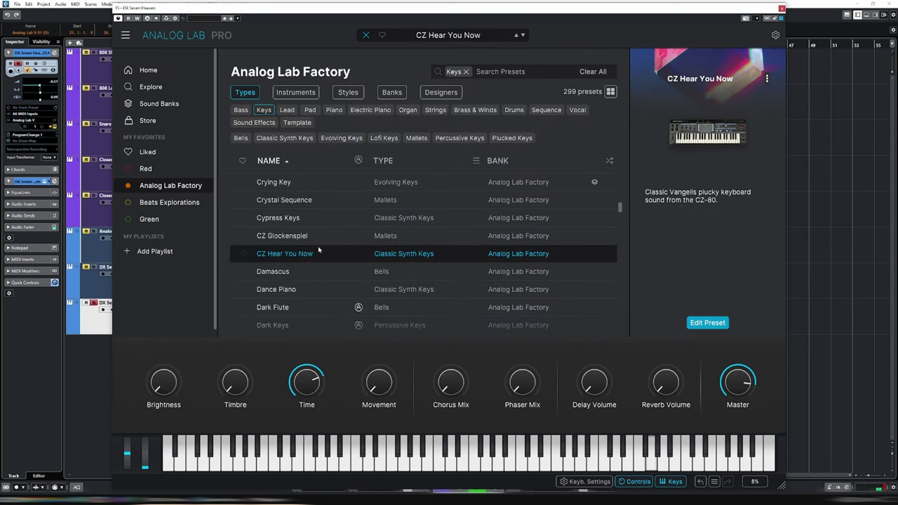
scroll(312, 254, "down", 1)
left_click(303, 256)
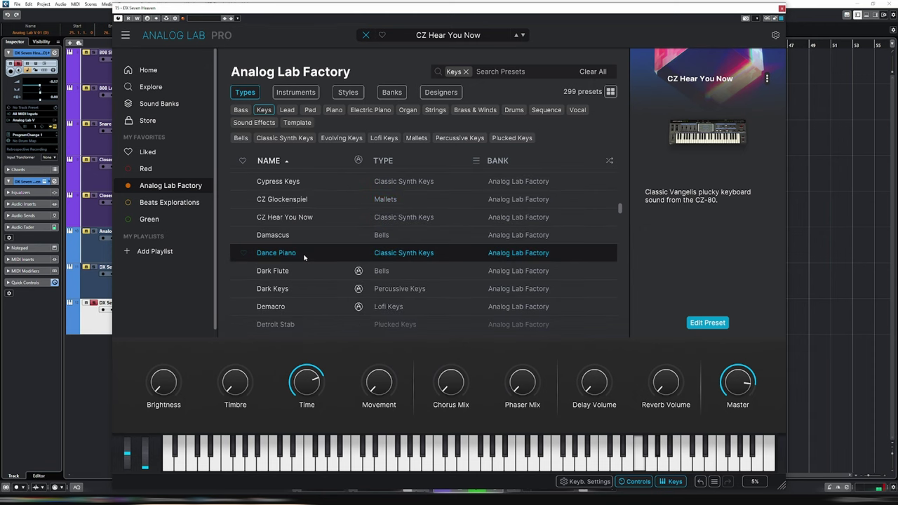
Audition the keys presets Detroit Stab, DF Octave Pluck and Digital Inverted.
scroll(305, 260, "down", 3)
left_click(308, 268)
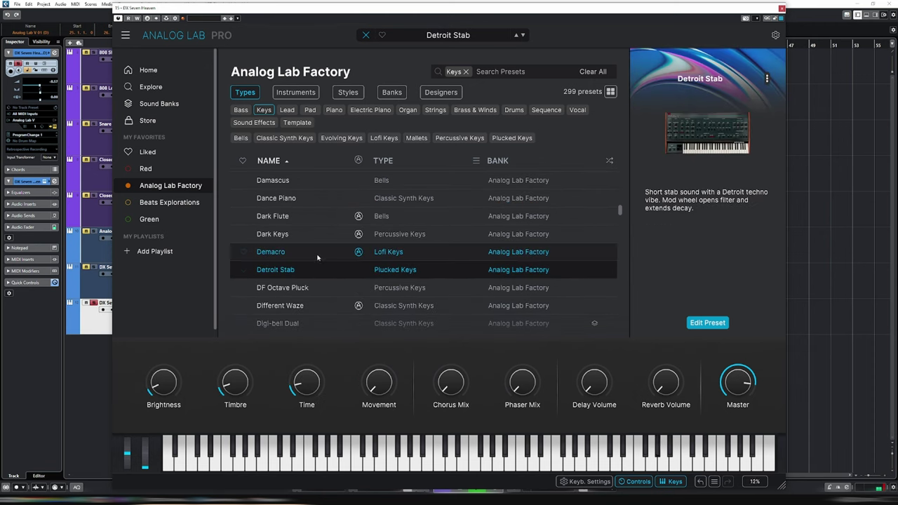
left_click(308, 287)
scroll(314, 284, "down", 2)
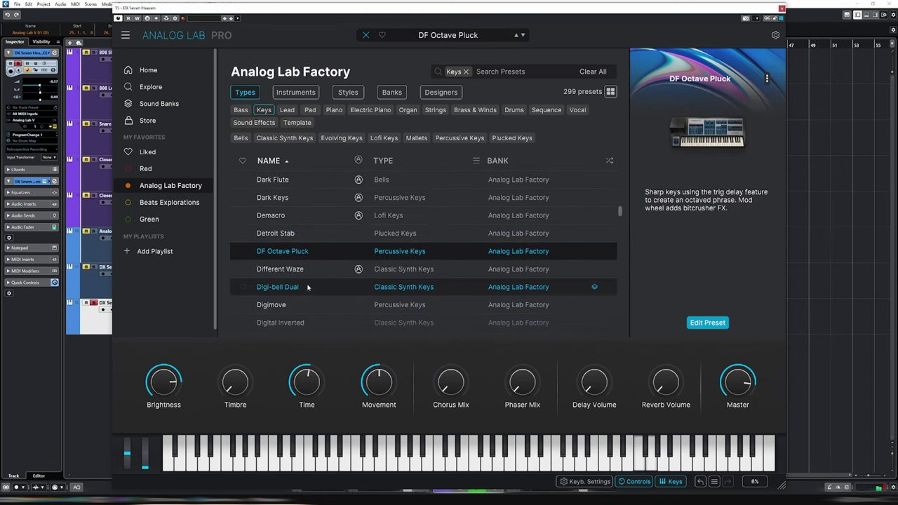
left_click(315, 287)
scroll(315, 287, "down", 2)
left_click(309, 287)
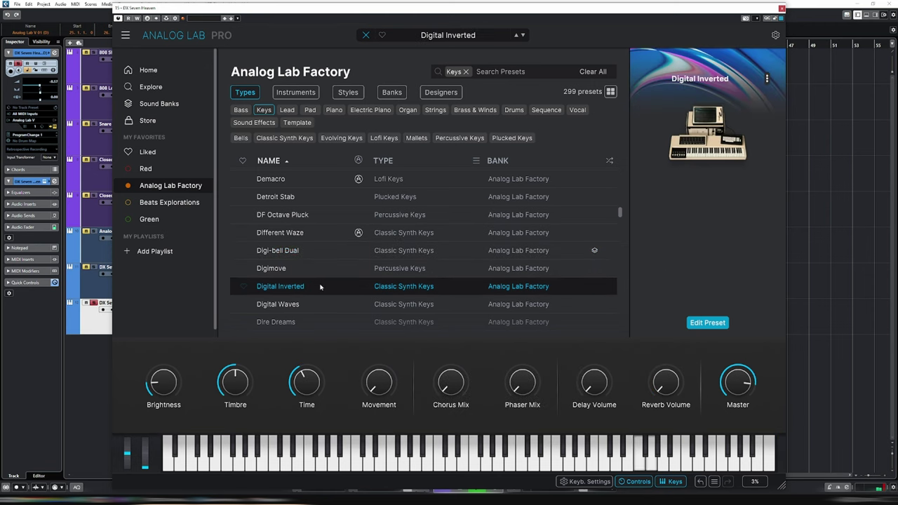
Audition the keys presets Dire Dreams, Double Lute, Double Softness and Dream Keys & Pads.
scroll(317, 288, "down", 3)
left_click(311, 284)
left_click(306, 268)
scroll(305, 272, "down", 5)
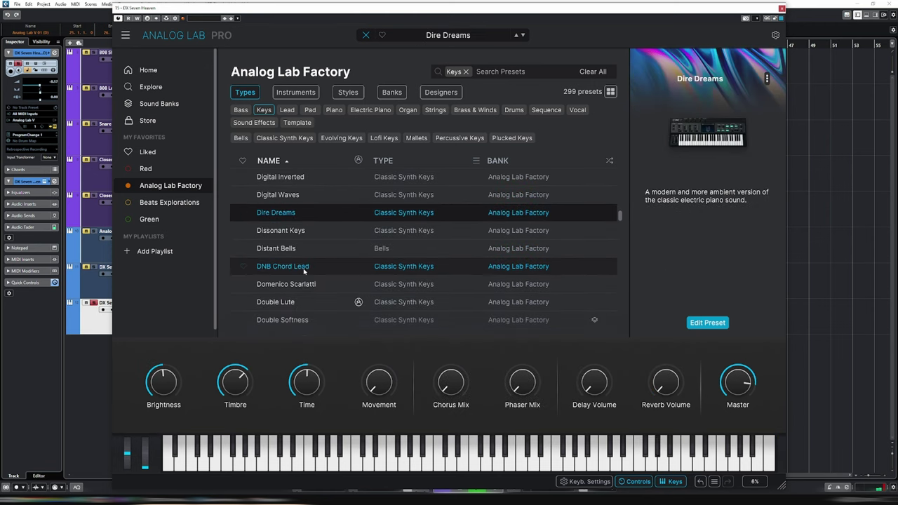
left_click(303, 270)
scroll(300, 268, "down", 2)
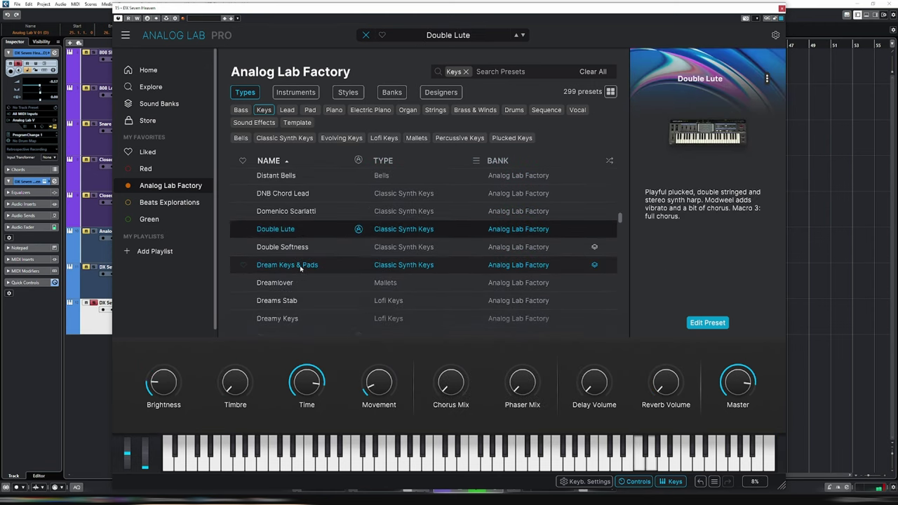
left_click(300, 265)
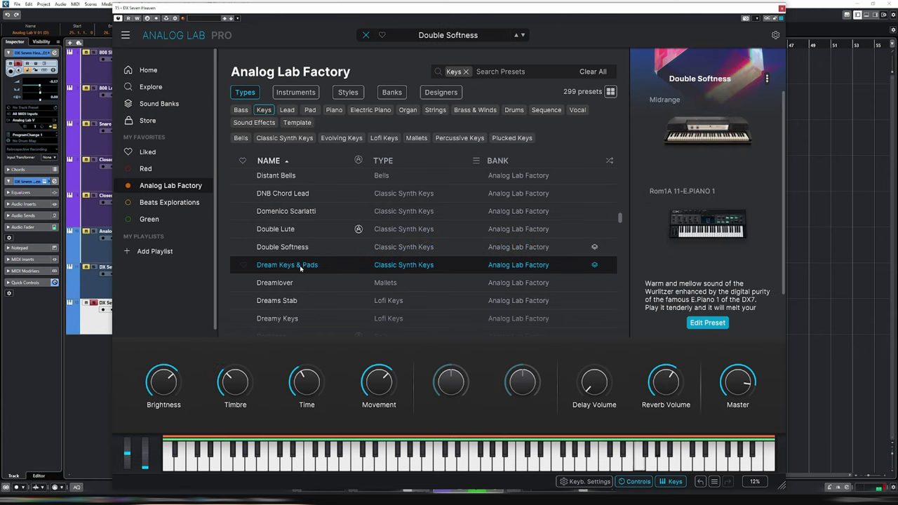
Audition the keys presets Dreamlover and DXM1SY Epiano.
key("Down")
key("Down")
key("Down")
key("Down")
key("Down")
key("Down")
key("Down")
key("Down")
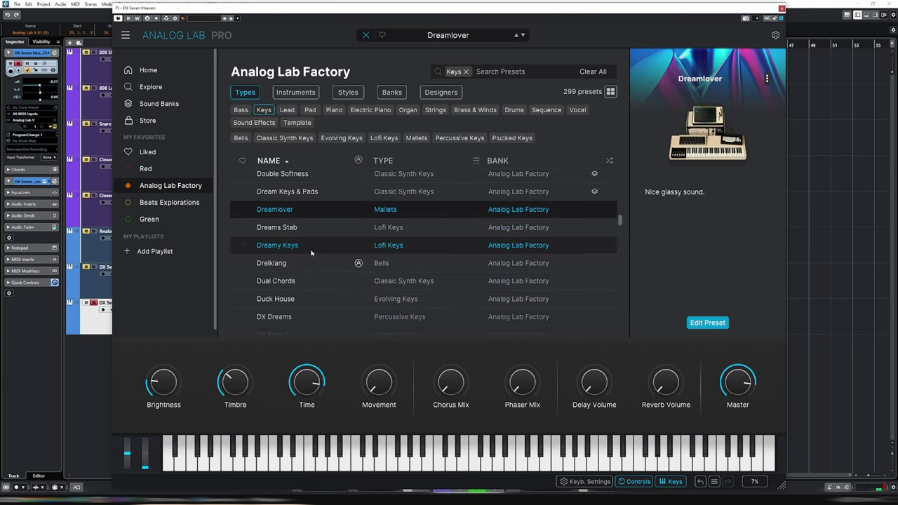
key("Down")
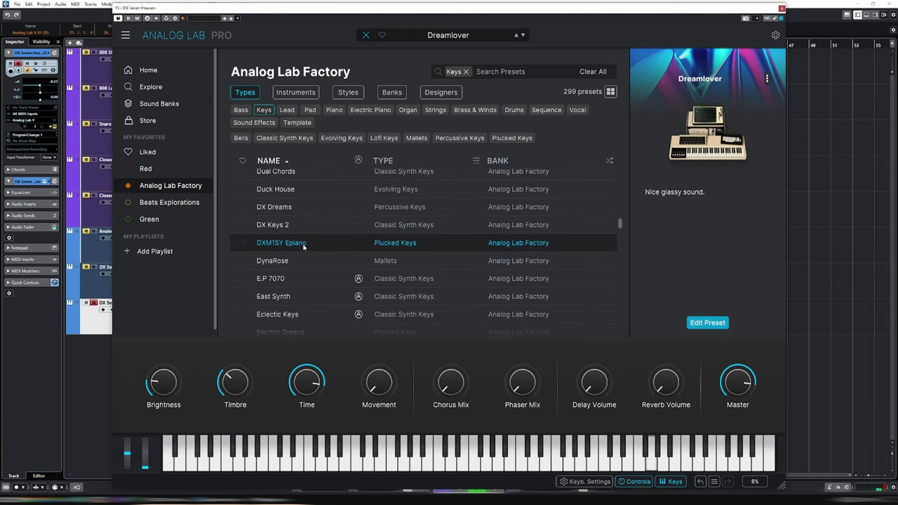
Audition the keys presets Electric Greece, Electrolizer, Empyrean and EP & Strings.
key("Down")
key("Down")
key("Down")
key("Down")
key("Down")
key("Down")
key("Down")
key("Down")
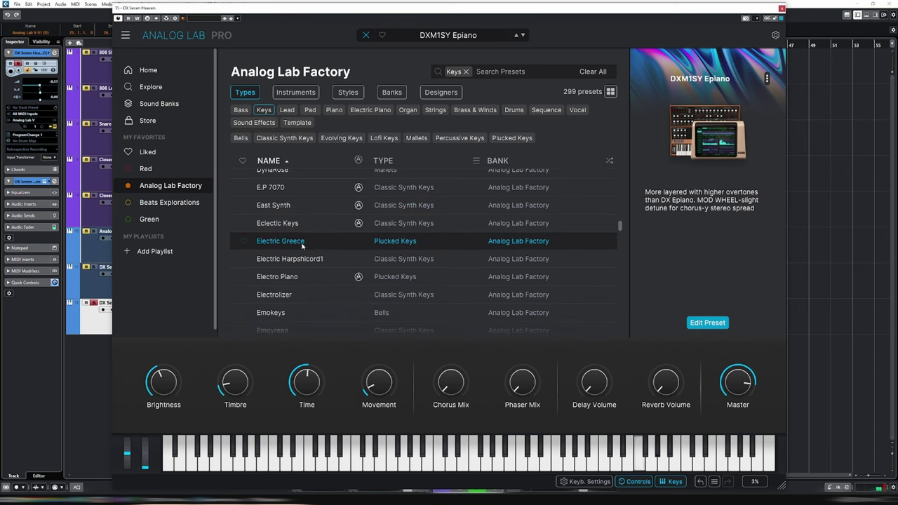
scroll(345, 270, "down", 2)
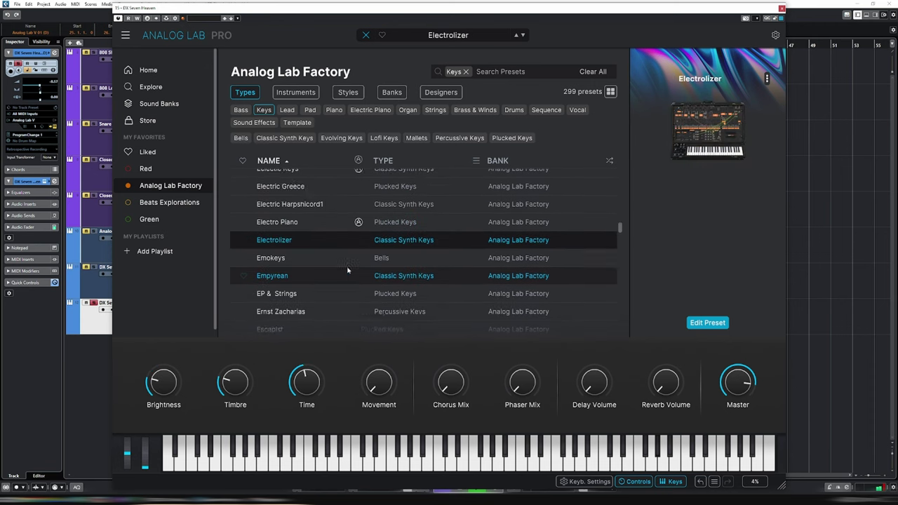
left_click(315, 257)
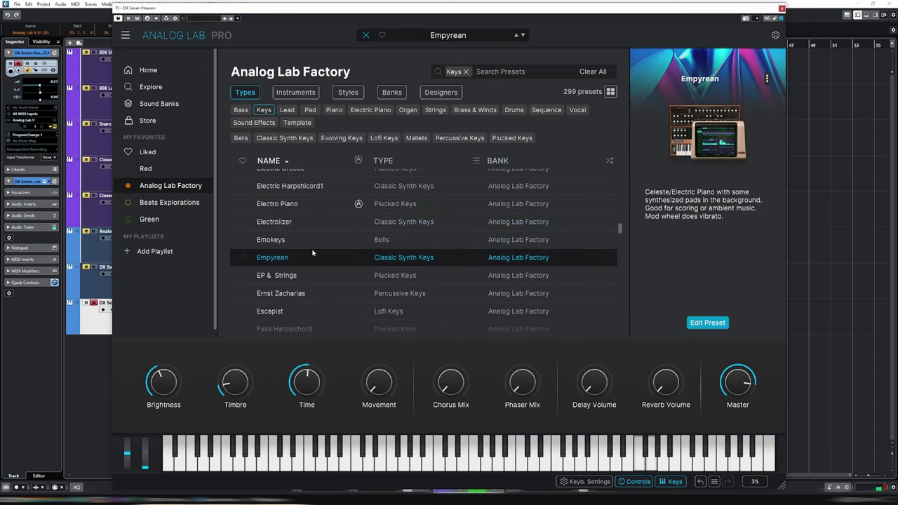
key("Down")
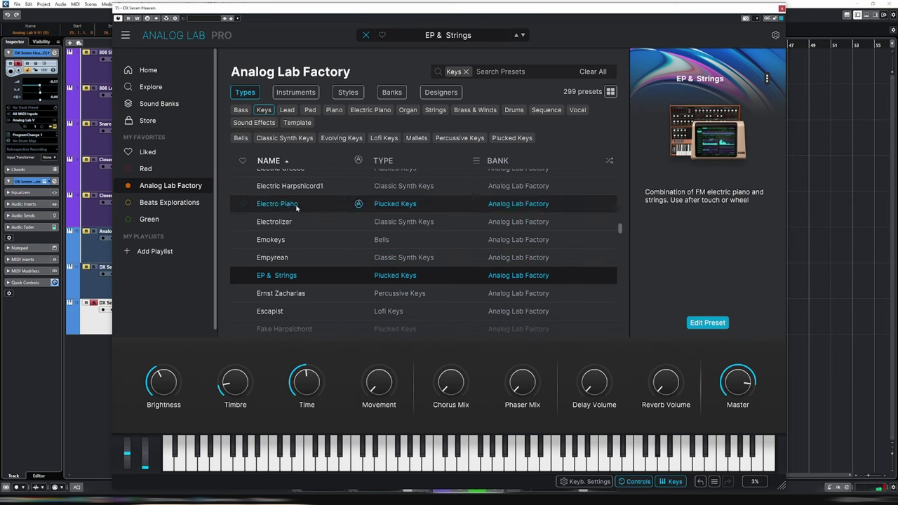
Switch the keys preset list to the Beats Explorations bank and load the Broken Keys preset.
scroll(286, 124, "up", 2)
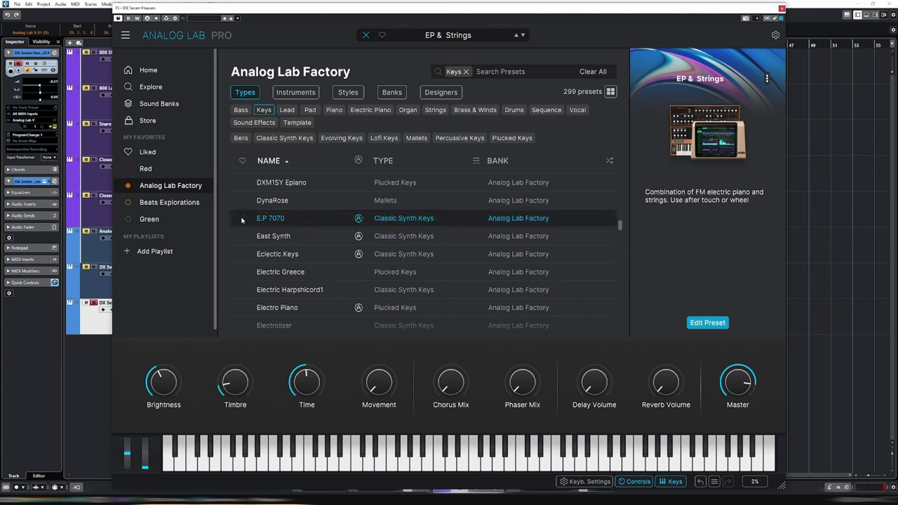
left_click(155, 203)
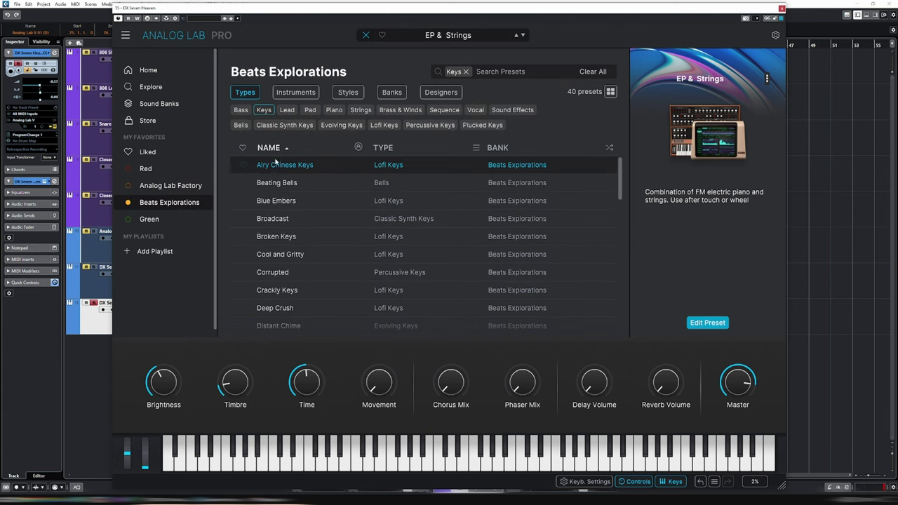
left_click(299, 242)
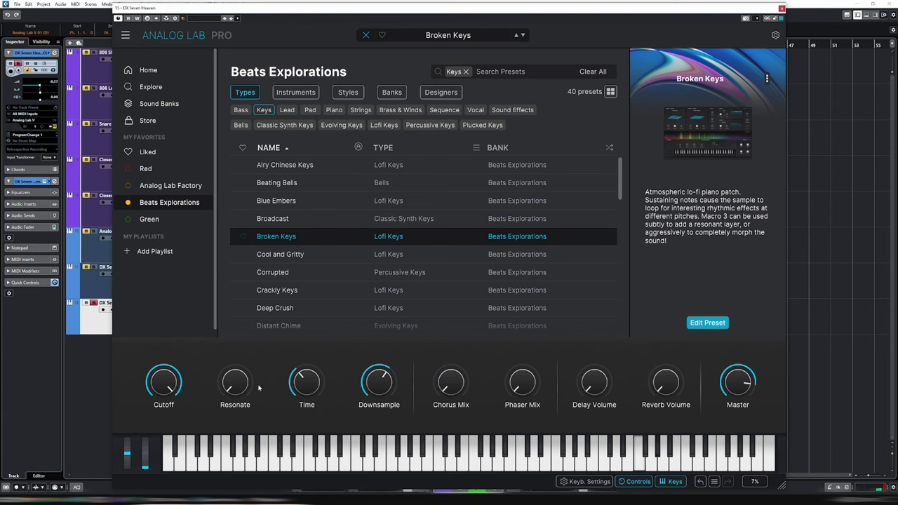
Adjust the Downsample macro of Broken Keys and set its Resonate macro to 0.492.
left_click_drag(259, 387, 379, 393)
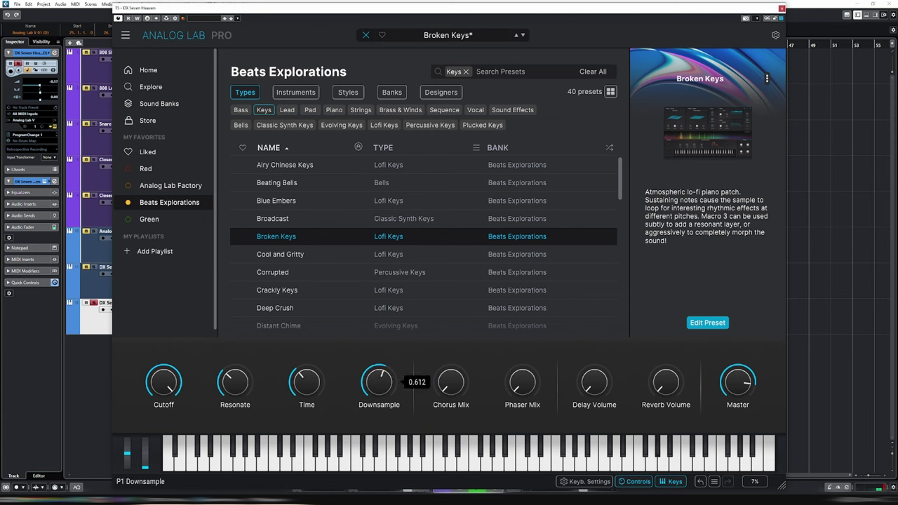
left_click_drag(247, 383, 247, 368)
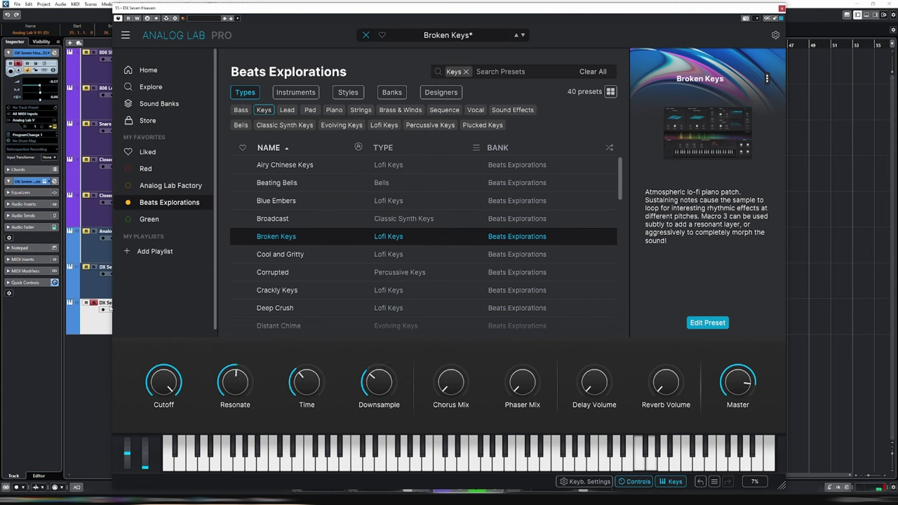
left_click_drag(379, 386, 378, 373)
left_click_drag(232, 383, 232, 388)
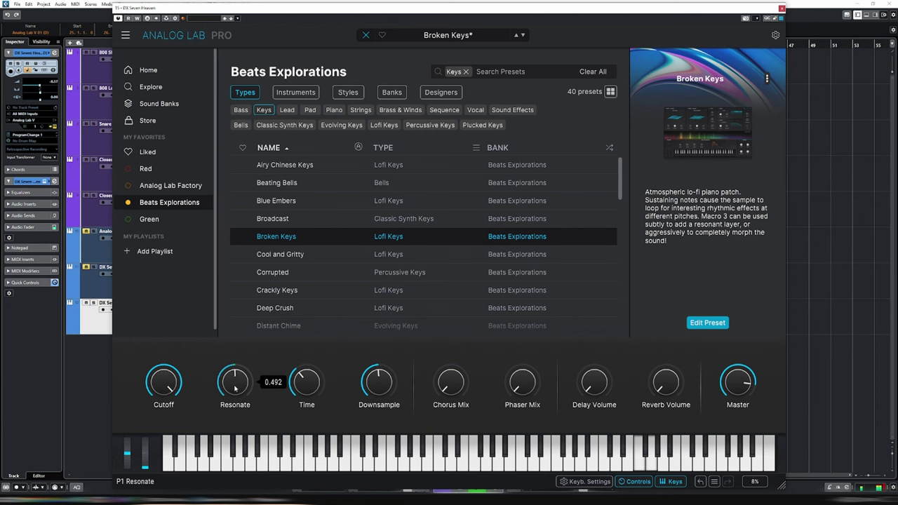
Audition the Beats Explorations presets Cool and Gritty, Crackly Keys, Dusty Bro and DX Seven Heaven.
left_click(289, 258)
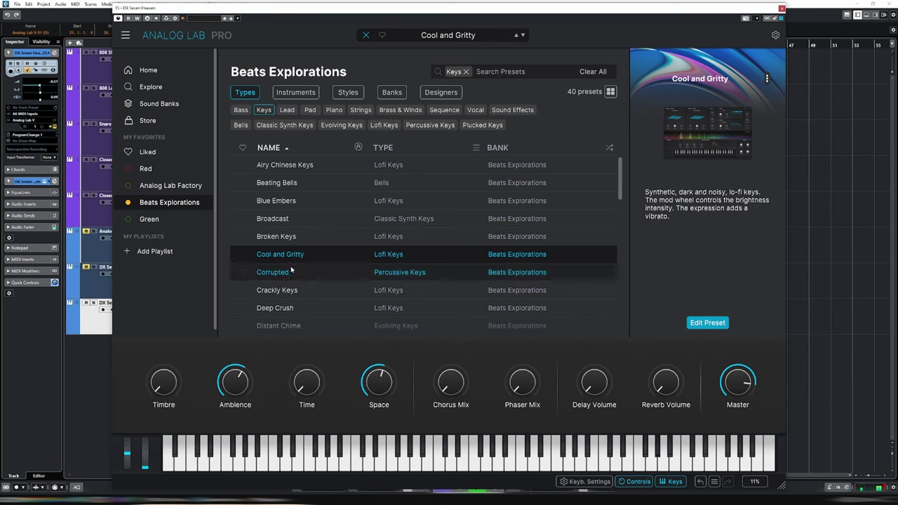
left_click(307, 277)
scroll(317, 279, "down", 2)
key("Down")
key("Down")
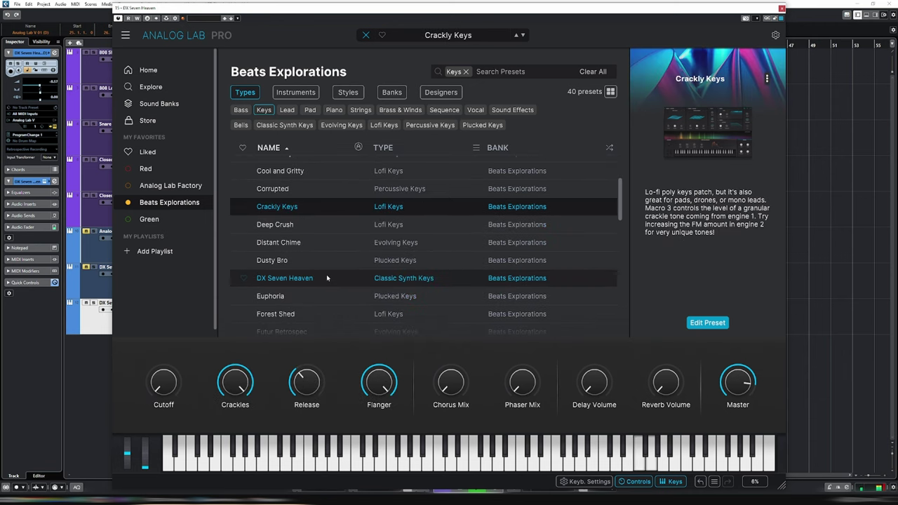
key("Down")
key("Down")
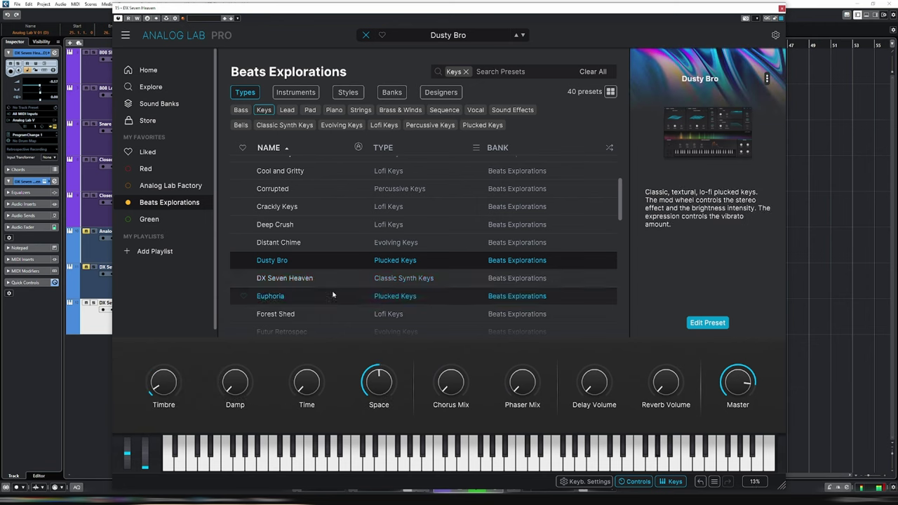
key("Down")
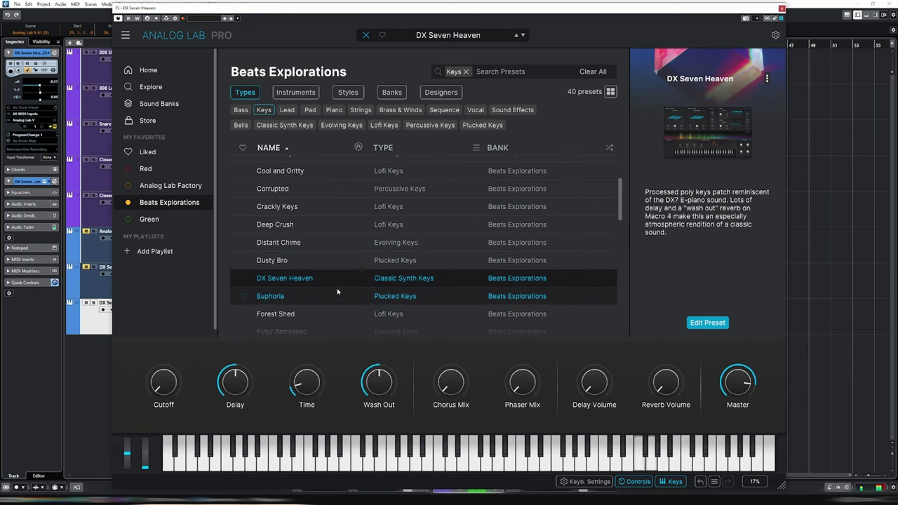
Load the Euphoria preset, raise its Analog macro slightly and set its Trumpet macro to 0.408.
key("Down")
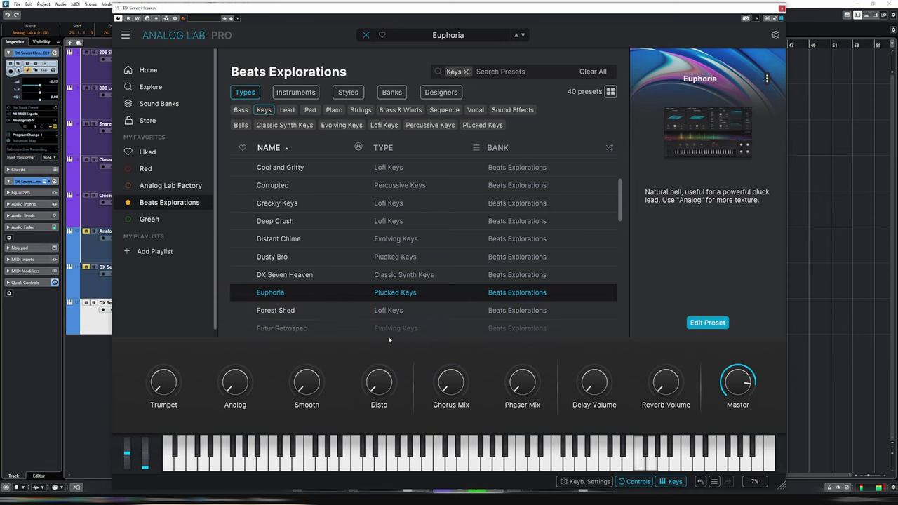
left_click_drag(236, 383, 236, 356)
left_click_drag(164, 383, 164, 345)
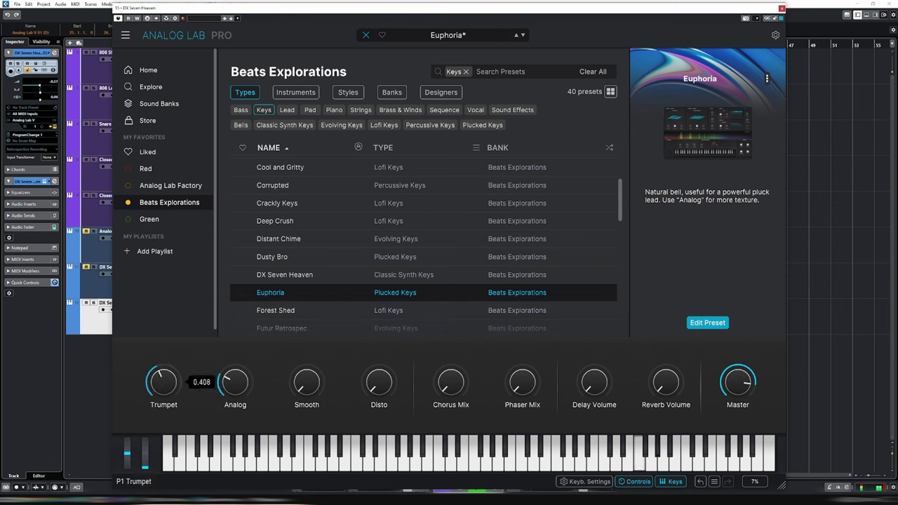
Raise Euphoria's Chorus Mix, Reverb Volume, Delay Volume, Smooth and Disto moderately, and close the instrument window.
left_click_drag(450, 382, 450, 380)
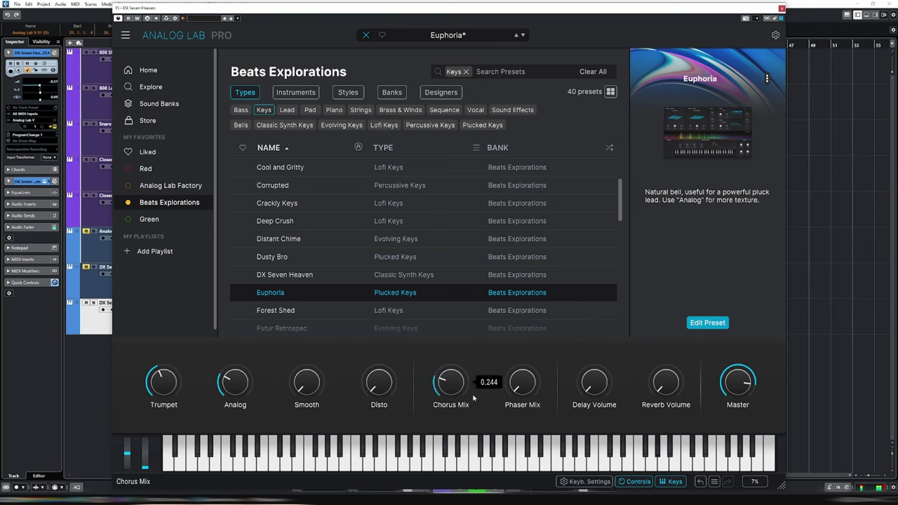
left_click_drag(665, 382, 666, 370)
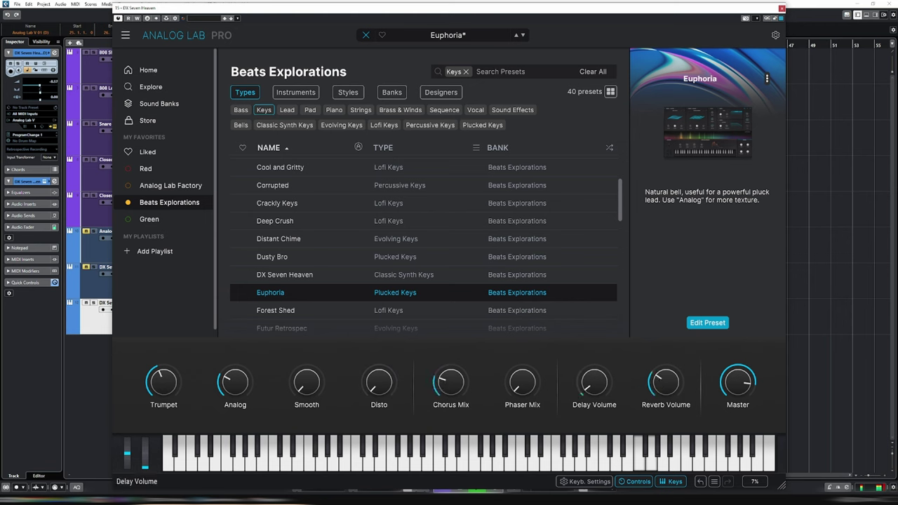
left_click_drag(594, 382, 594, 371)
left_click(521, 384)
left_click_drag(450, 384, 450, 379)
left_click_drag(378, 384, 379, 381)
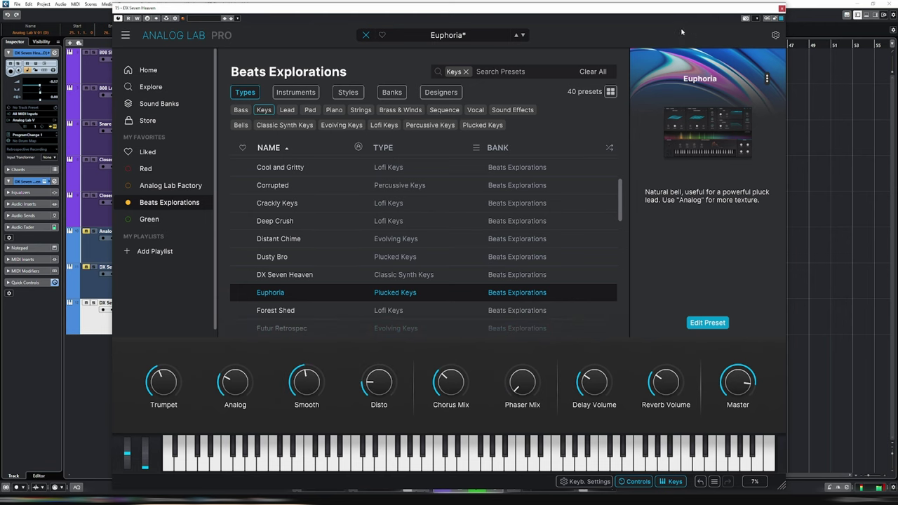
left_click(781, 8)
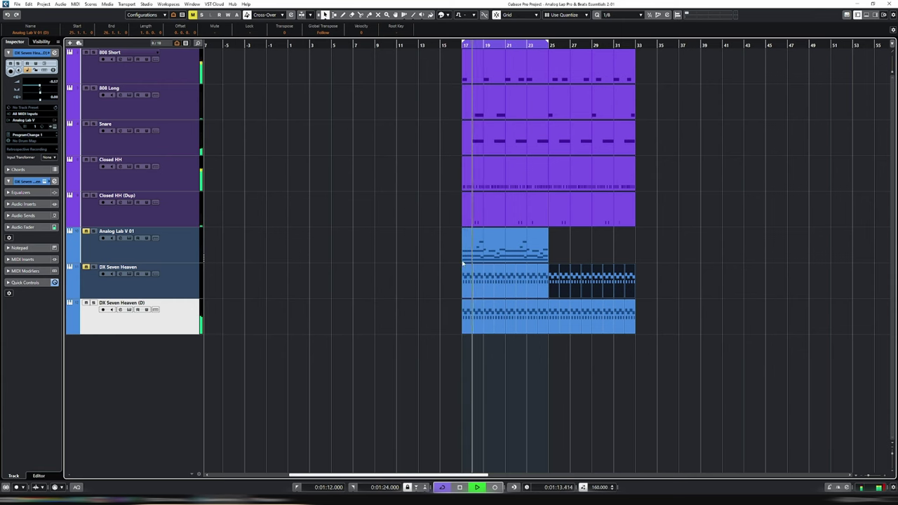
Rename the duplicated DX Seven Heaven track as Euphoria.
double_click(133, 304)
type("Dup")
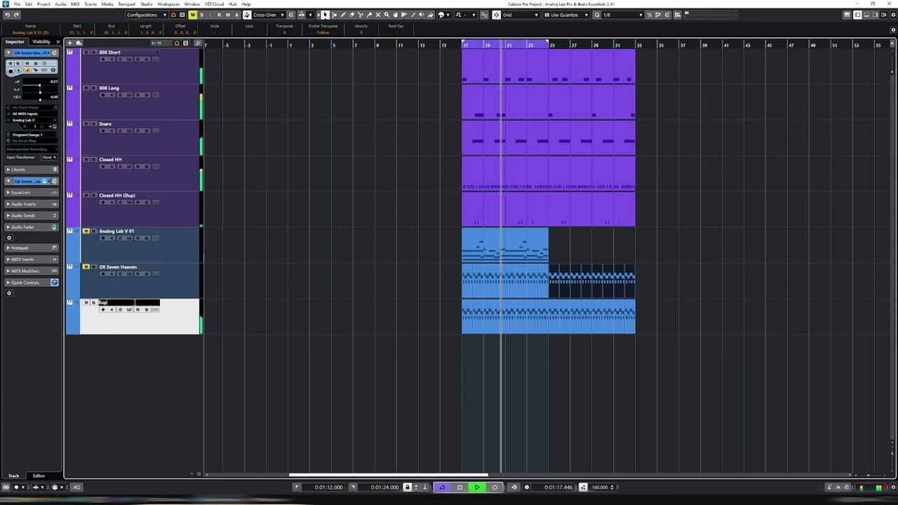
type("horia")
key("Return")
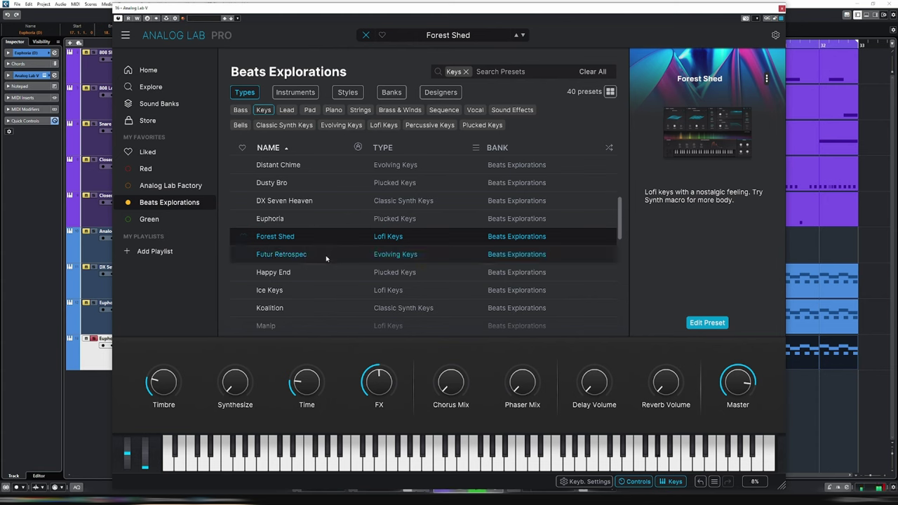
Audition the Forest Shed and Happy End presets on the Euphoria (D) track and take the track out of solo.
left_click(343, 254)
key("Up")
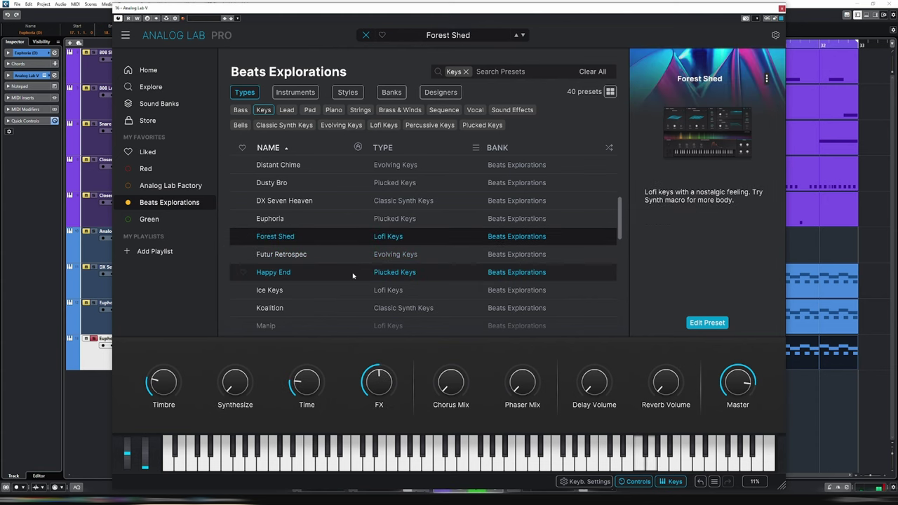
key("Down")
key("Down")
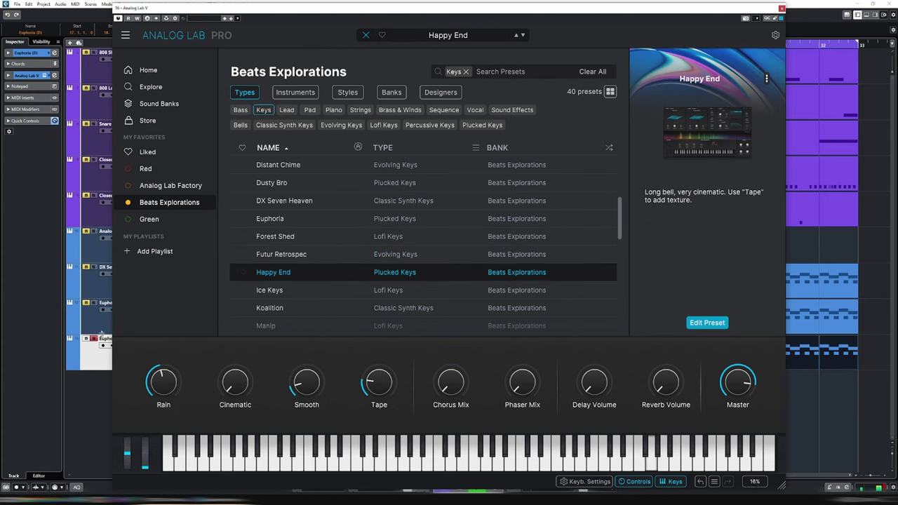
left_click(94, 339)
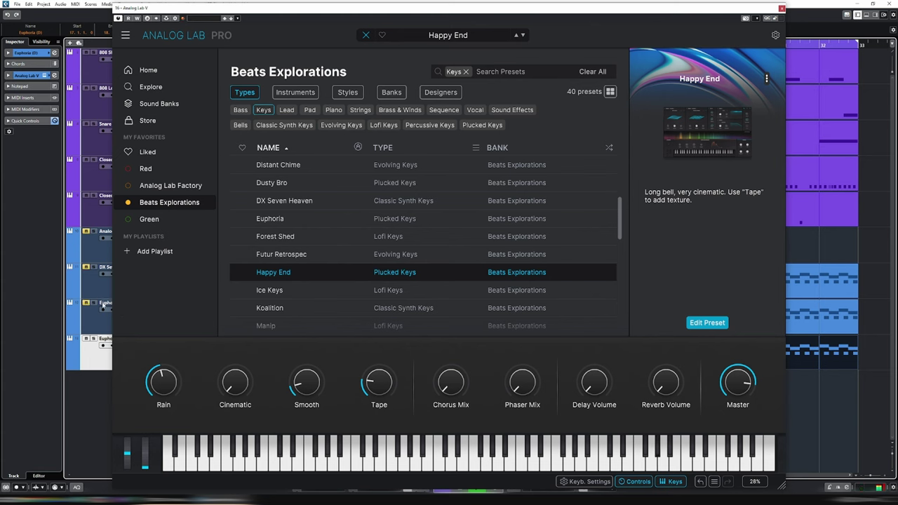
Audition the Beats Explorations keys presets Ice Keys, Koalition, Manip, New World and Olymp.
left_click(272, 291)
key("Down")
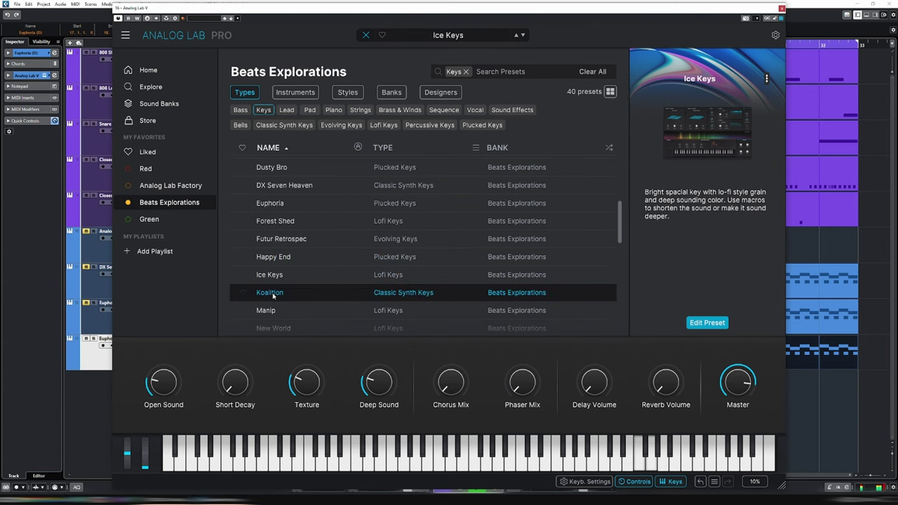
key("Down")
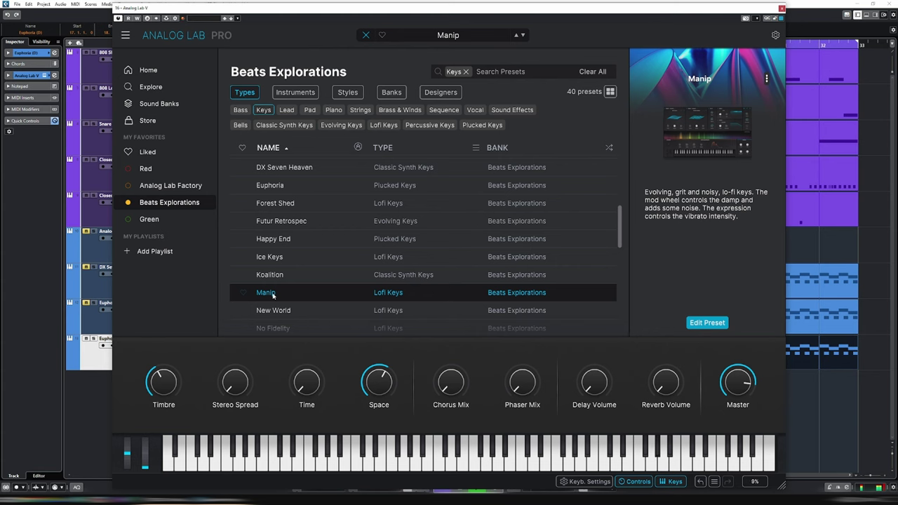
key("Down")
scroll(281, 291, "down", 1)
left_click(295, 287)
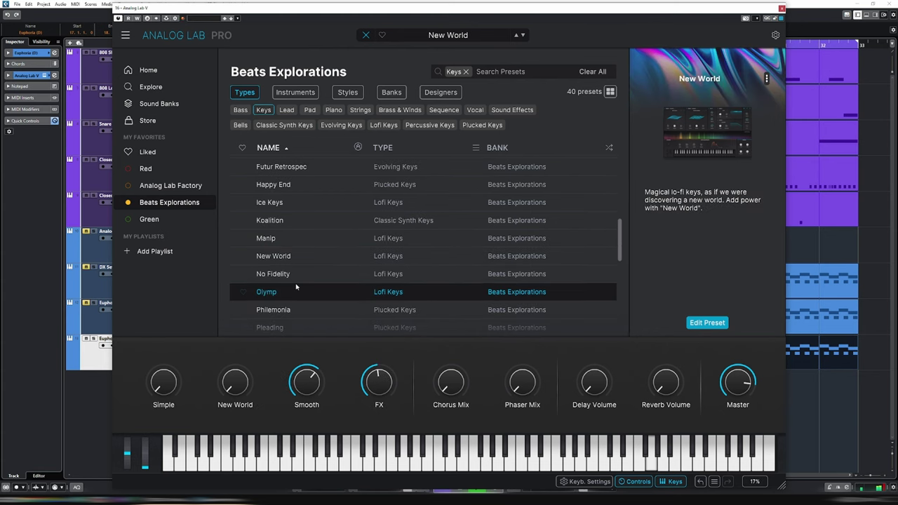
Audition further keys presets down the list, including Pleading, Sine Me Up and Snow.
scroll(297, 277, "down", 2)
left_click(336, 273)
scroll(335, 275, "down", 1)
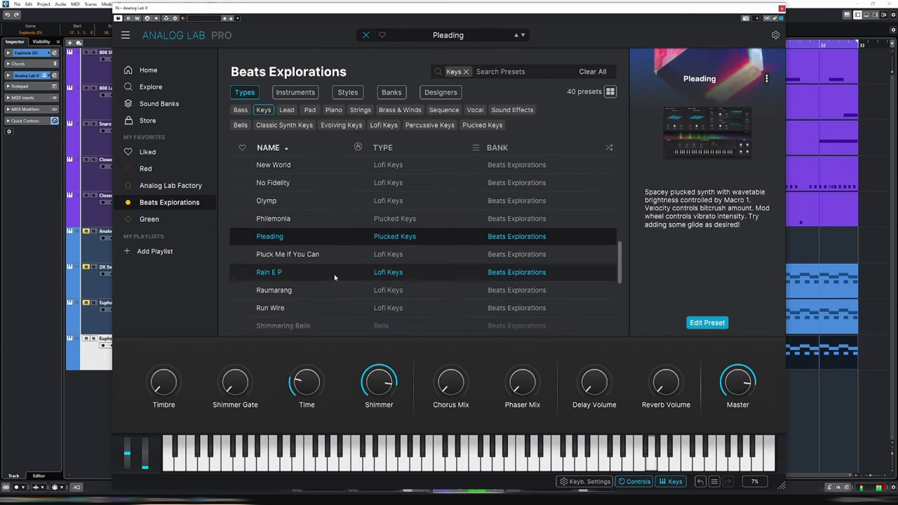
left_click(327, 285)
scroll(333, 283, "down", 2)
left_click(336, 284)
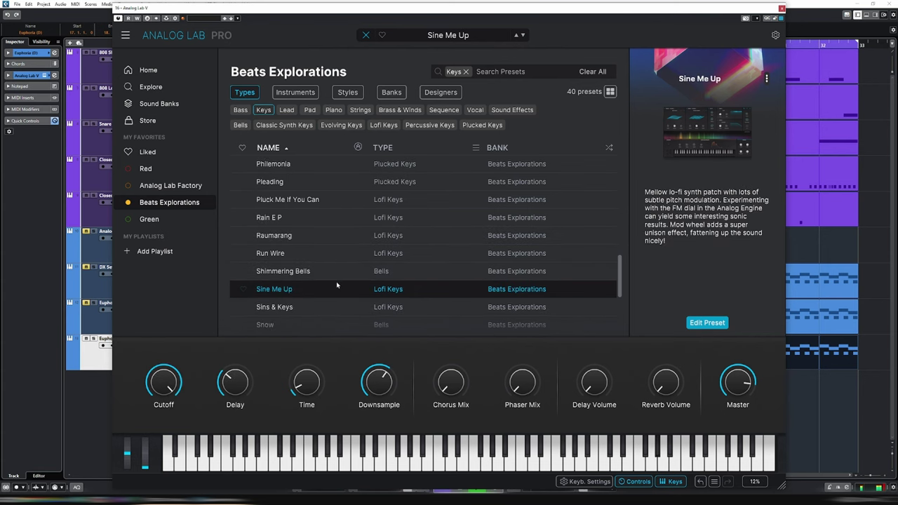
scroll(336, 282, "down", 1)
left_click(336, 283)
scroll(336, 284, "down", 2)
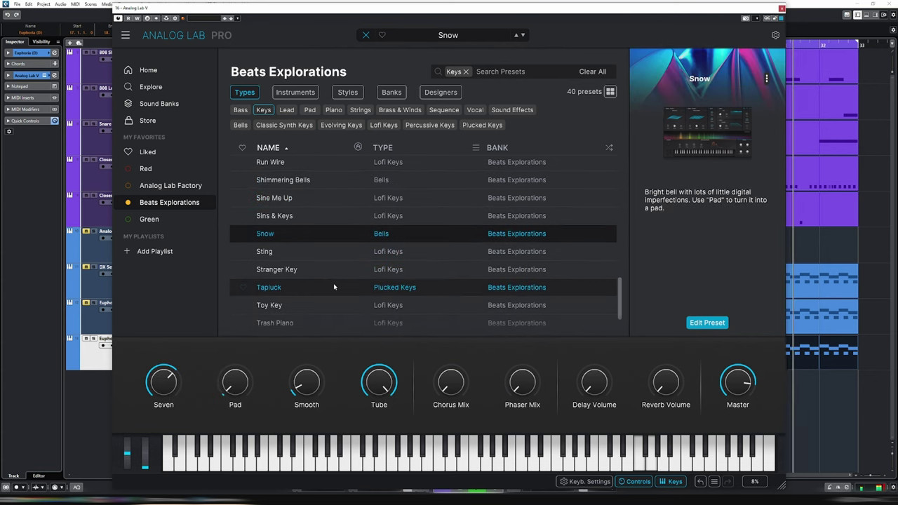
Load the Vacant preset on the Euphoria (D) track and unmute the Euphoria track.
left_click(334, 287)
scroll(334, 287, "down", 3)
left_click(334, 288)
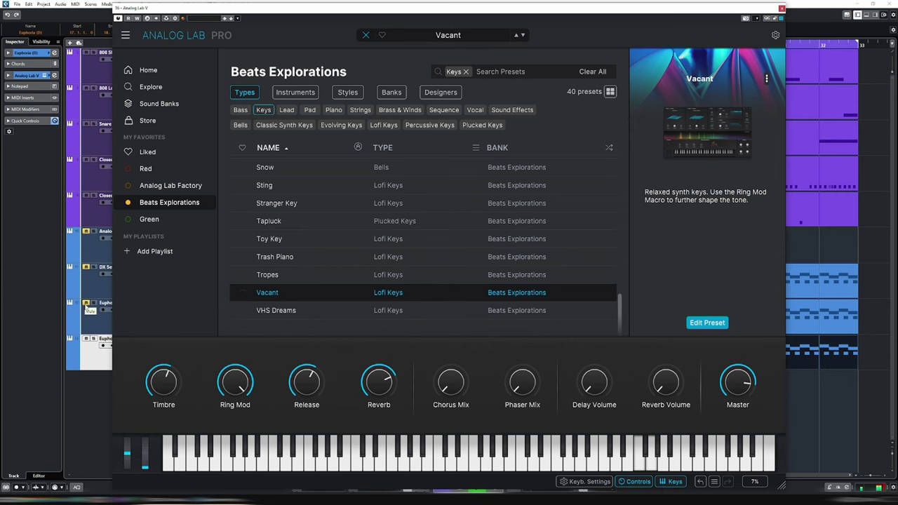
left_click(86, 303)
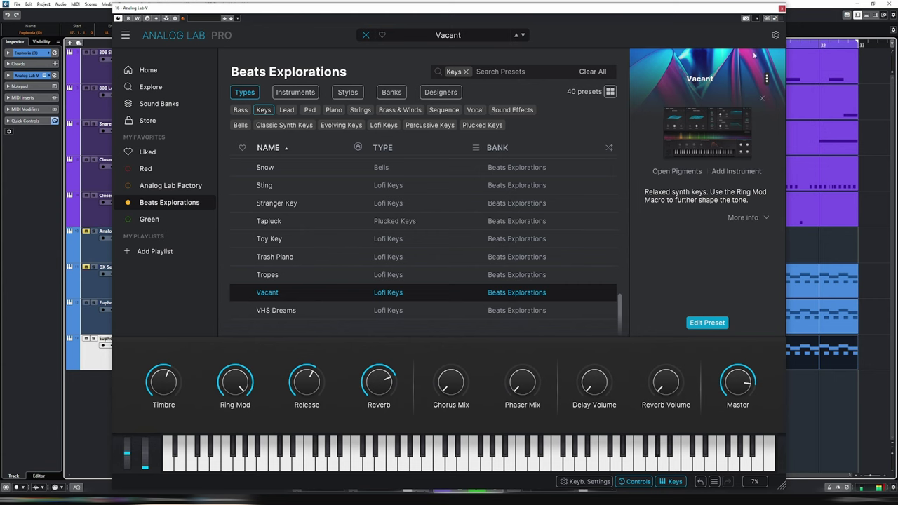
Slightly lower the Master level of the Vacant instrument and of the Euphoria instrument.
left_click(781, 9)
scroll(541, 111, "down", 5)
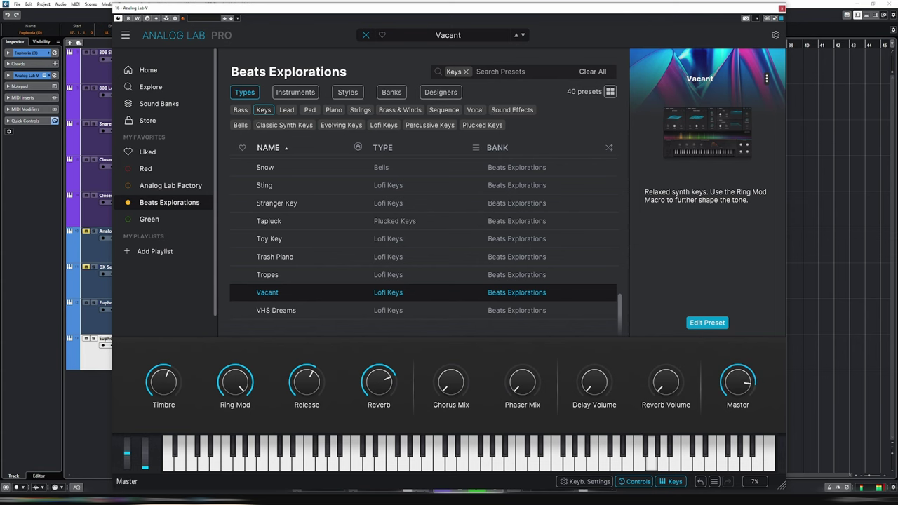
left_click_drag(737, 382, 738, 396)
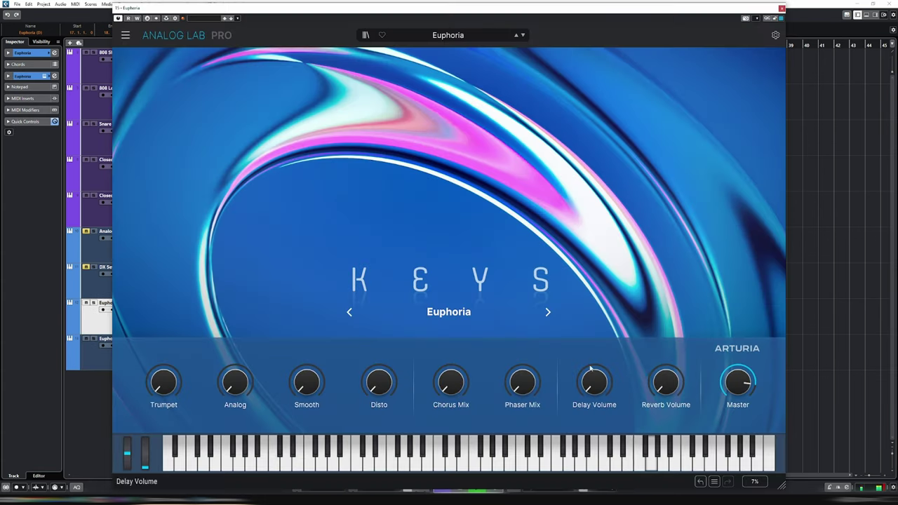
left_click_drag(737, 382, 737, 390)
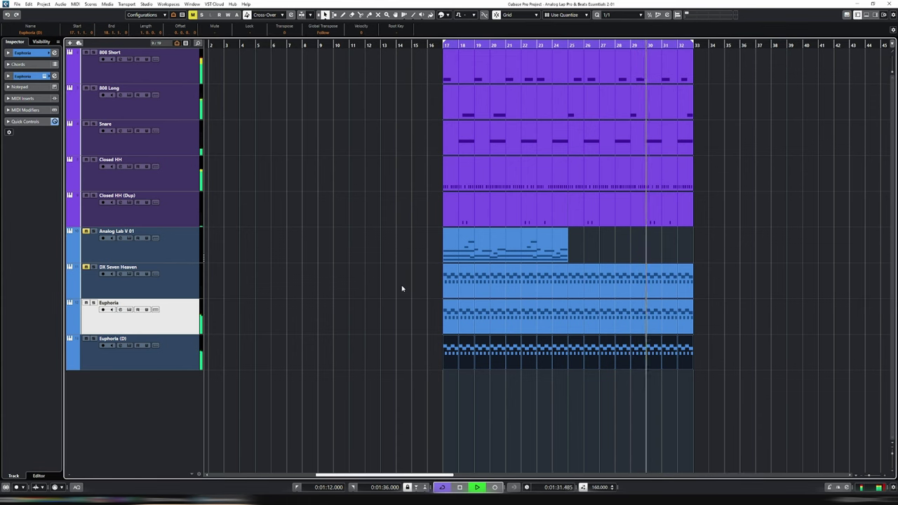
Glue the DX Seven Heaven, Euphoria and Euphoria (D) parts into one part per track and move them to bar 33.
key("h")
key("g")
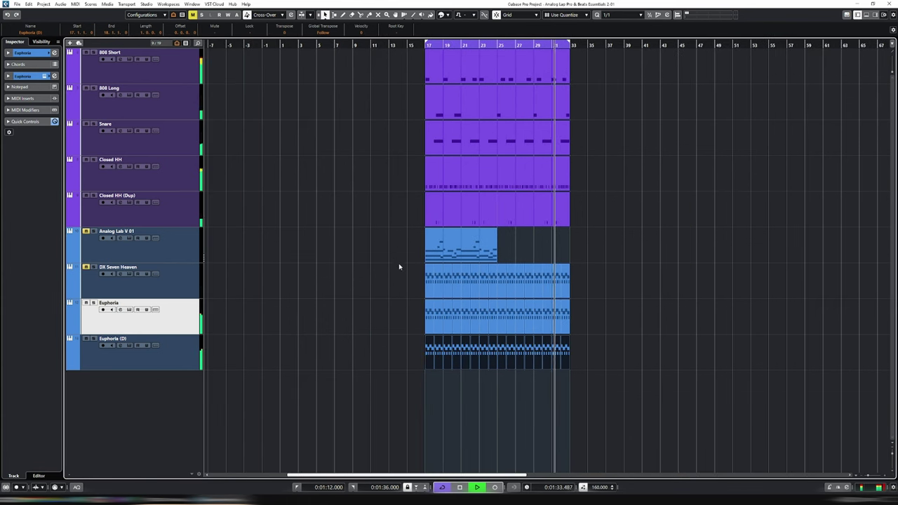
left_click_drag(385, 267, 613, 345)
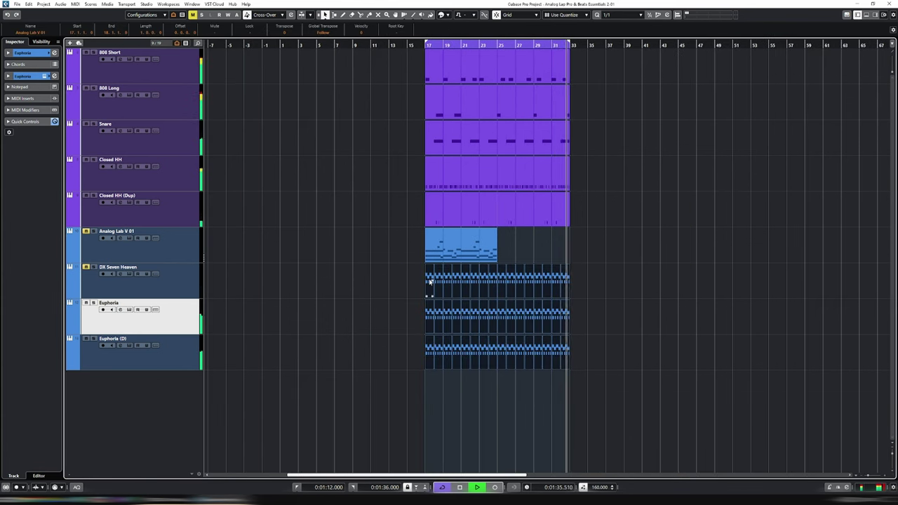
left_click_drag(416, 279, 428, 283)
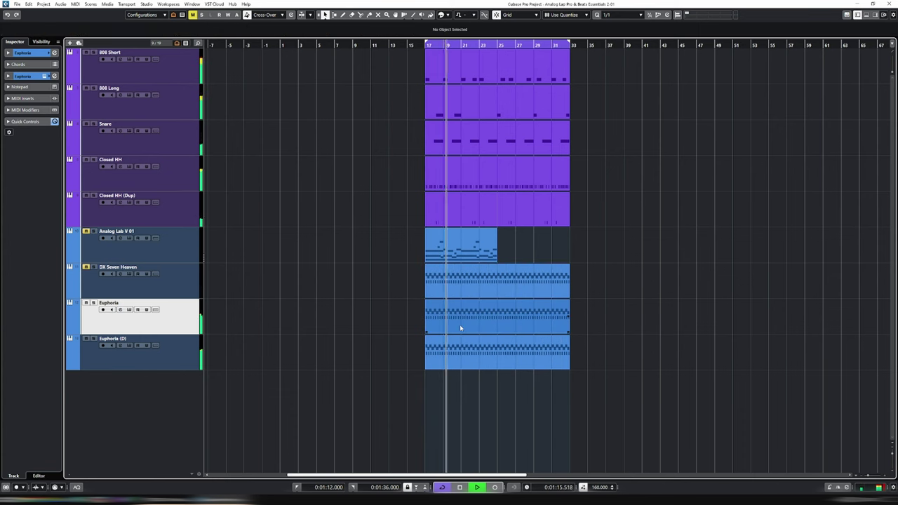
left_click_drag(595, 361, 582, 288)
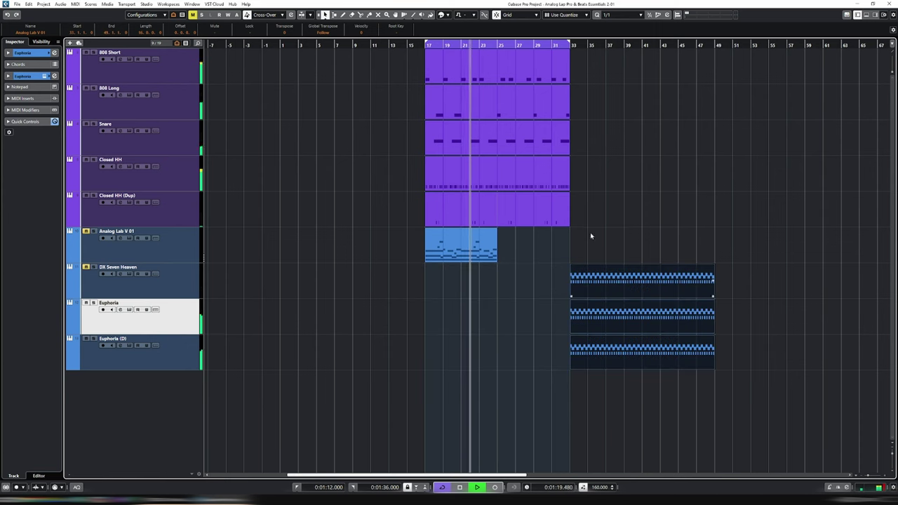
Duplicate all 808 and drum parts to bar 33 and the Analog Lab V 01 part to bar 25.
left_click_drag(594, 203, 399, 71)
key("ctrl+d")
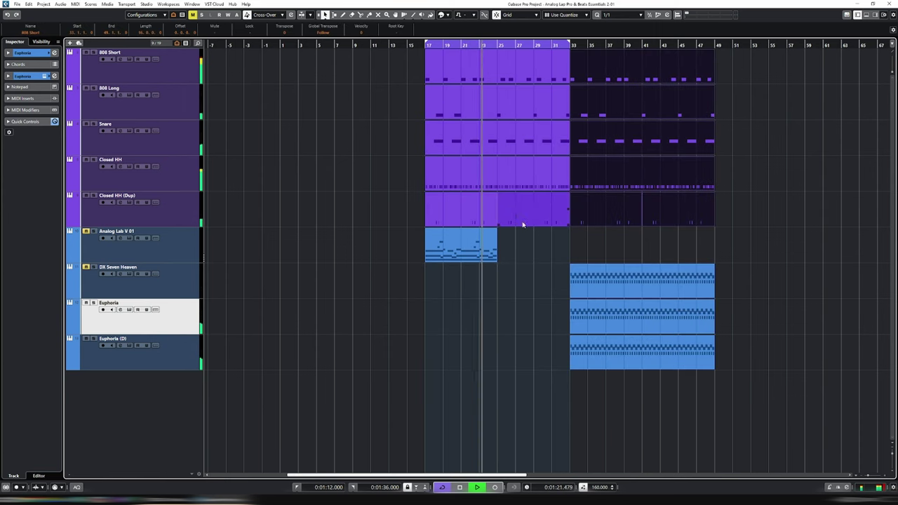
left_click(459, 245)
key("ctrl+d")
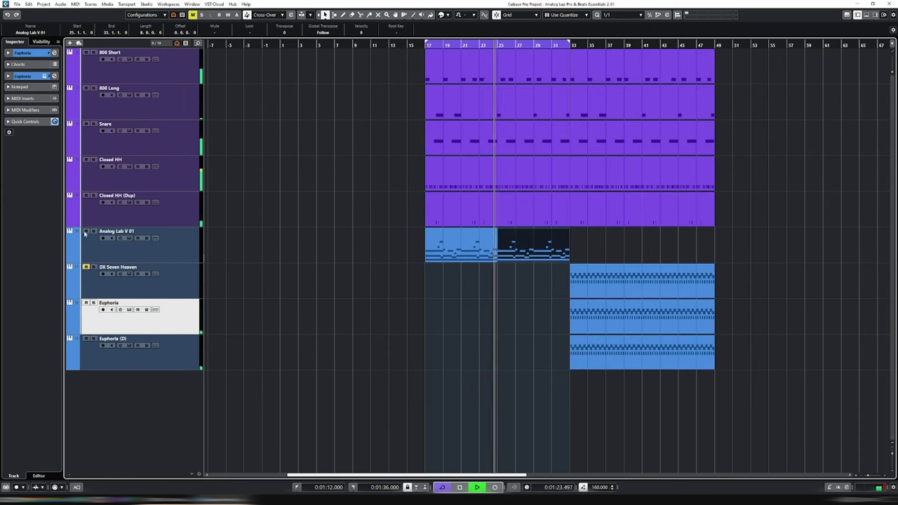
Play the piano section from bar 17, then set the loop range to bars 33 to 49.
left_click_drag(417, 242, 595, 249)
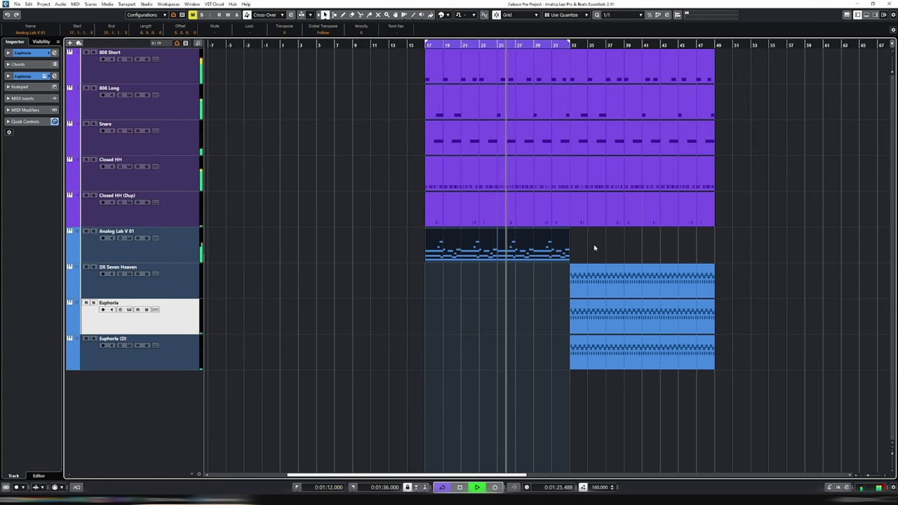
key("KP_1")
left_click(177, 251)
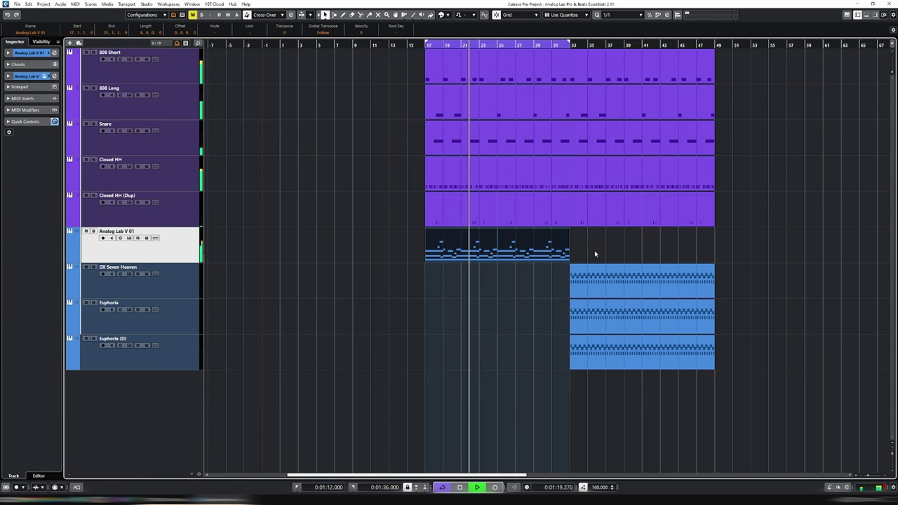
left_click(598, 275)
key("p")
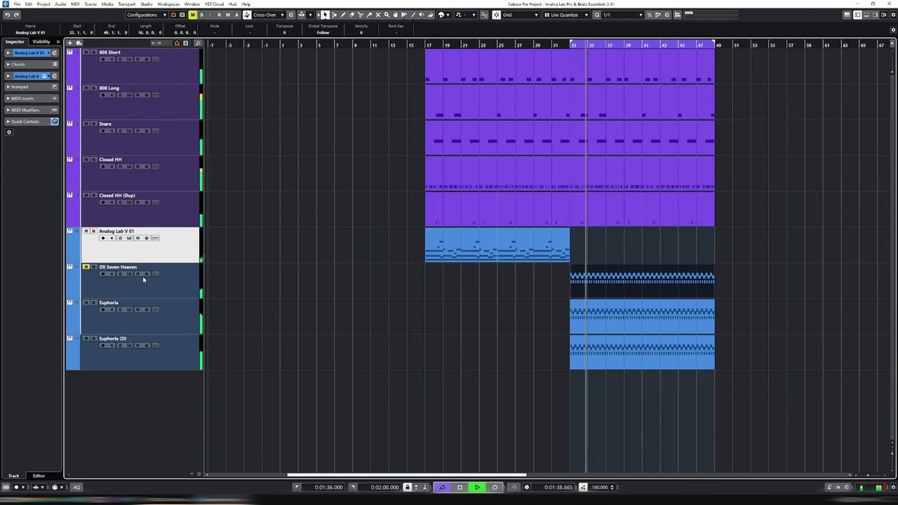
left_click(171, 281)
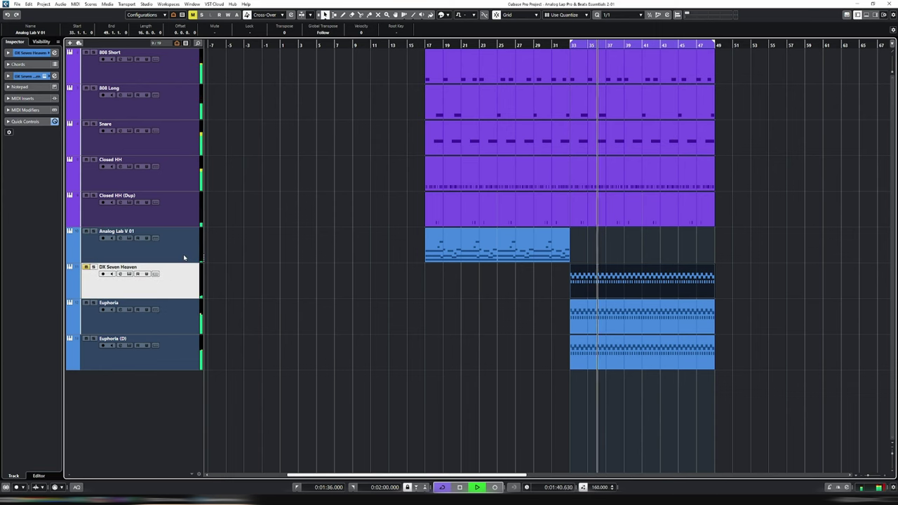
Rename the Euphoria (D) track as Vacant.
double_click(137, 340)
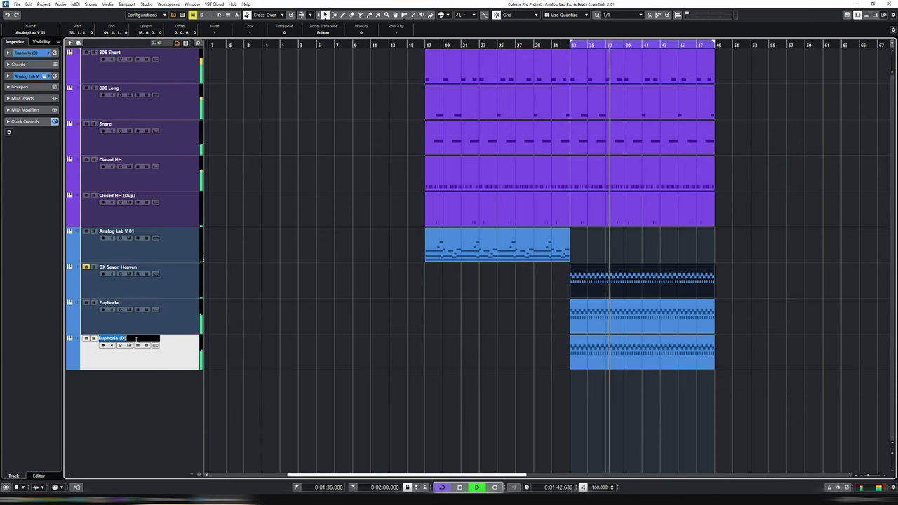
type("Vacant")
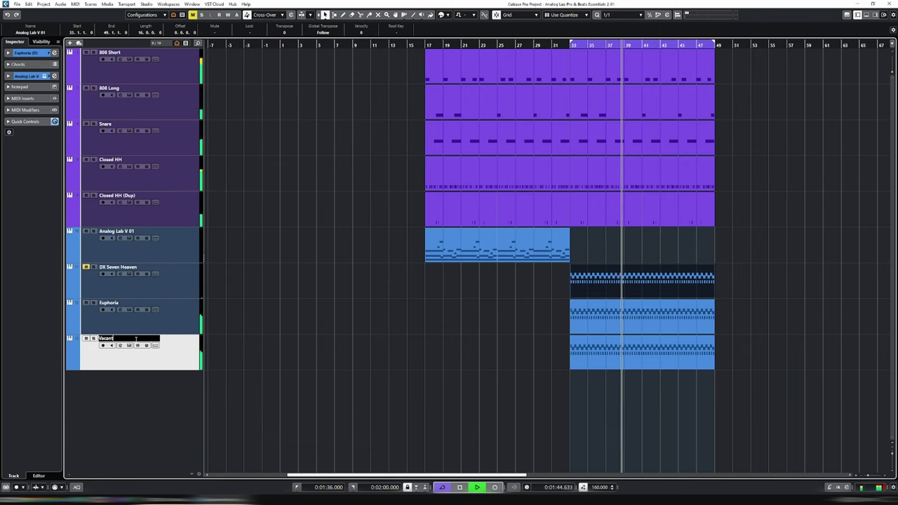
key("Return")
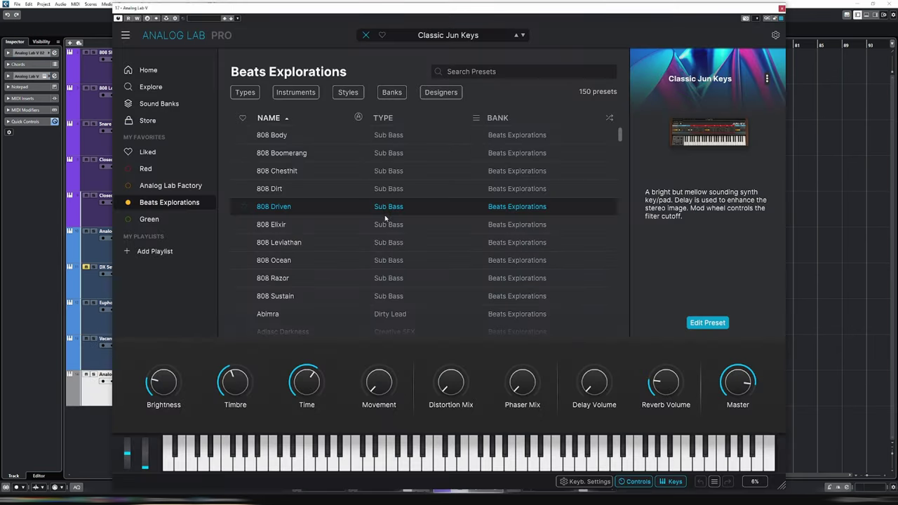
Filter the Beats Explorations presets by the Sound Effects type in the new Analog Lab instrument.
left_click(375, 188)
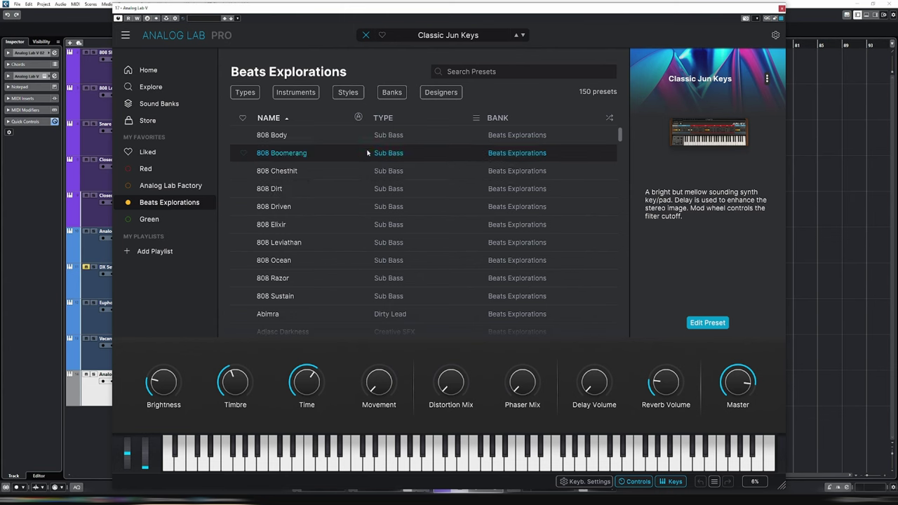
left_click(245, 92)
left_click(511, 110)
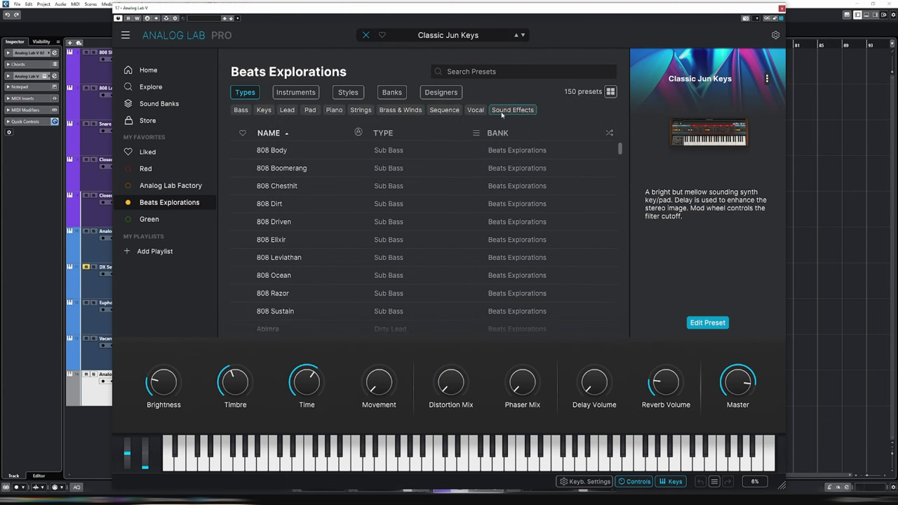
Audition Adjasc Darkness, load the Bleep Maker preset and raise its Feedback macro moderately.
left_click(311, 163)
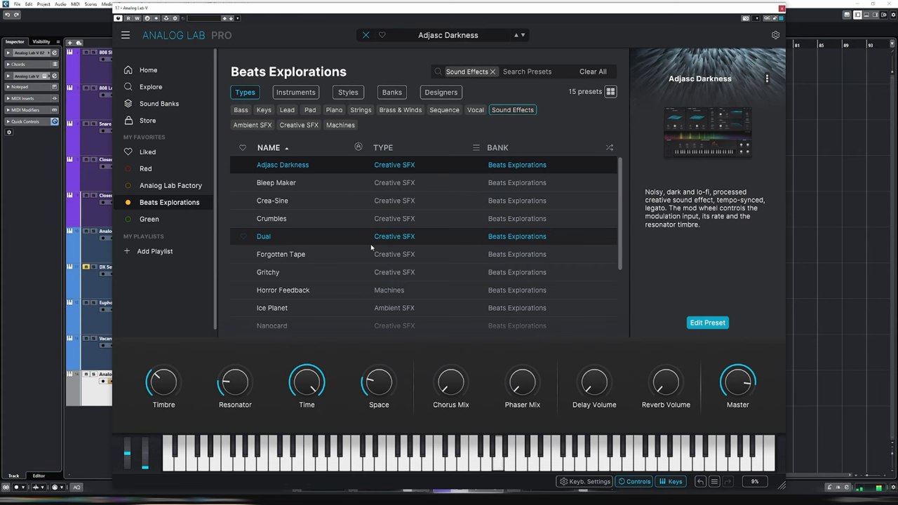
left_click(264, 186)
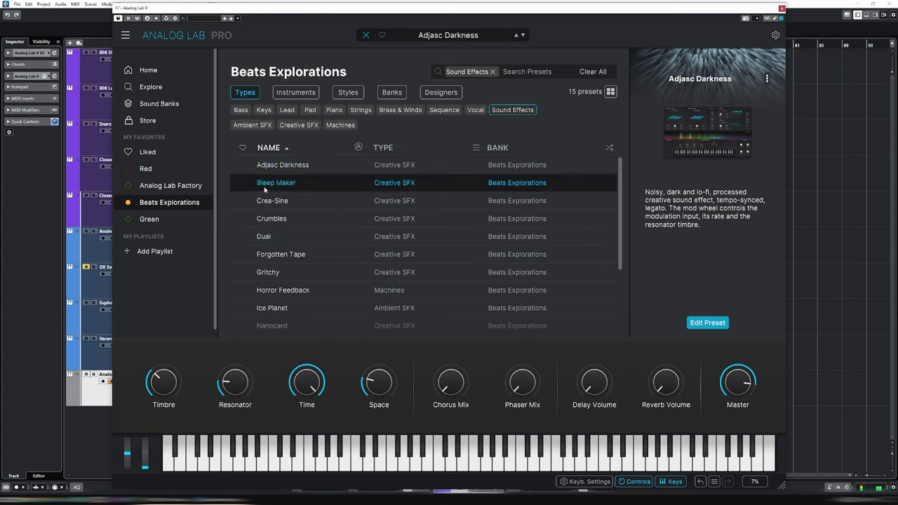
left_click(294, 219)
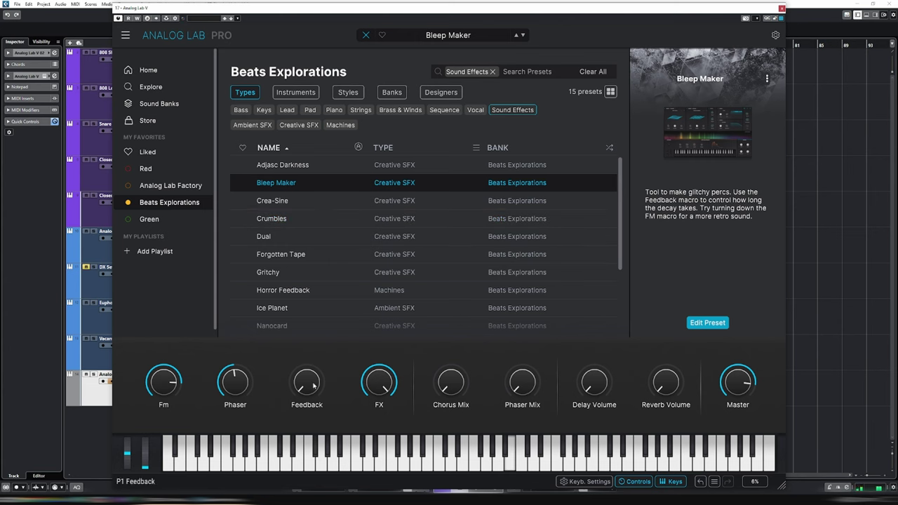
left_click_drag(313, 385, 314, 358)
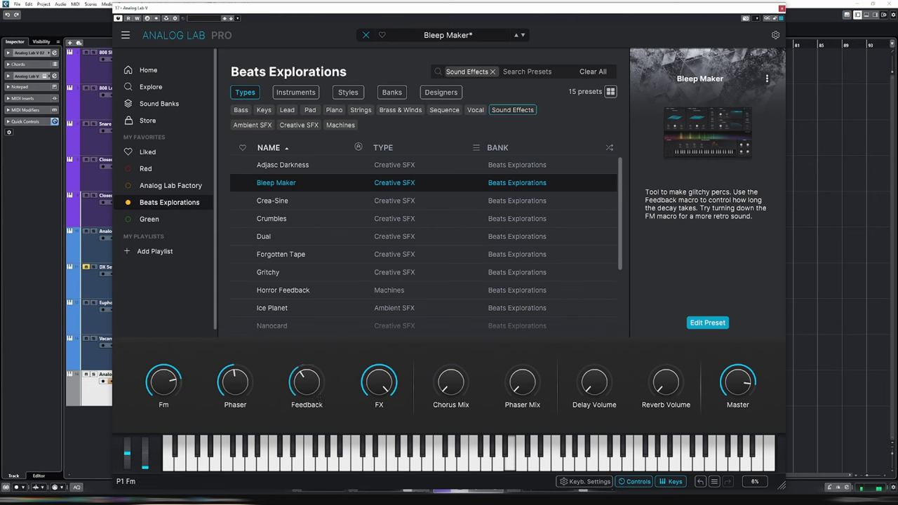
Try different Fm and Feedback macro amounts on the Bleep Maker preset.
left_click_drag(166, 383, 165, 414)
left_click_drag(312, 388, 312, 362)
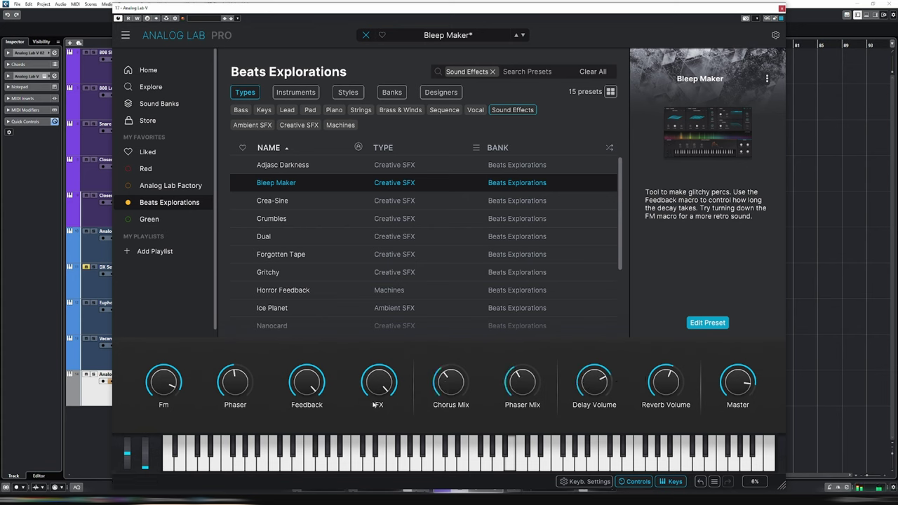
left_click_drag(319, 371, 319, 398)
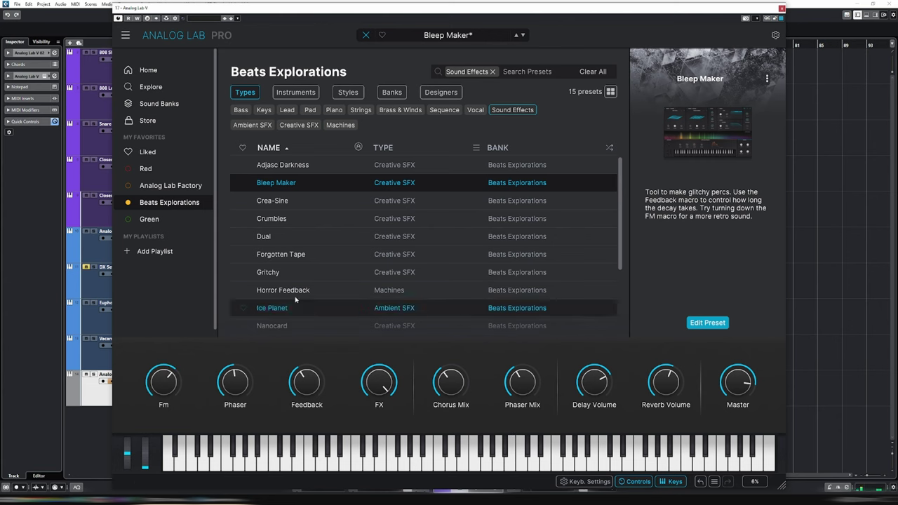
Audition Crea-Sine, then load the Dual preset, raise its Synth Layer macro and bring Timbre down to about 0.008.
left_click(314, 204)
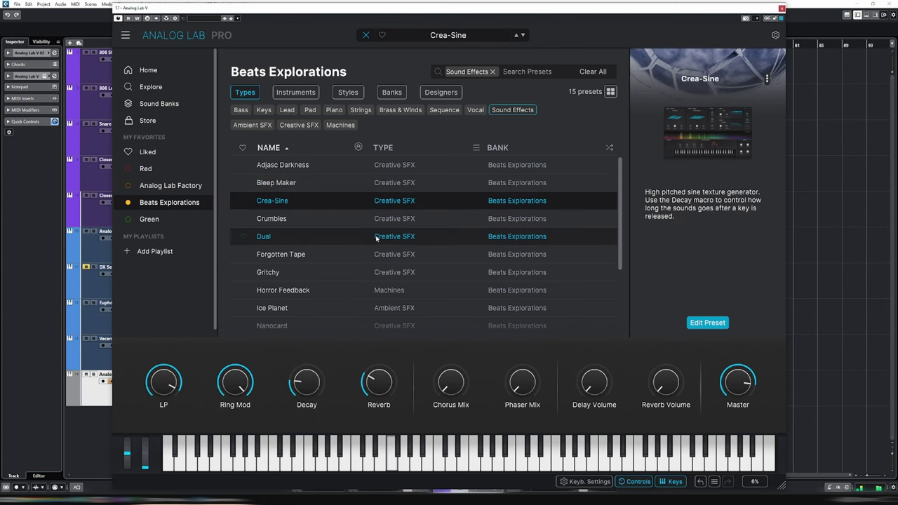
left_click(333, 236)
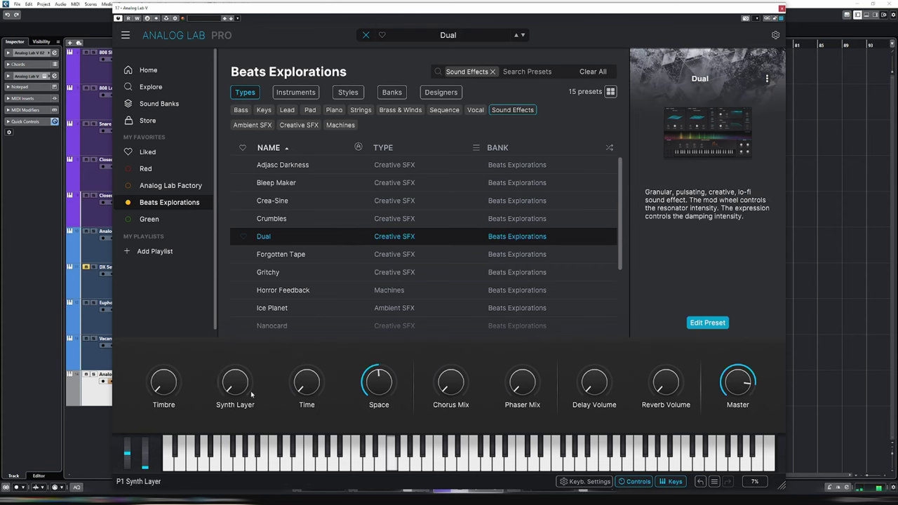
left_click_drag(235, 382, 235, 352)
left_click_drag(164, 382, 164, 374)
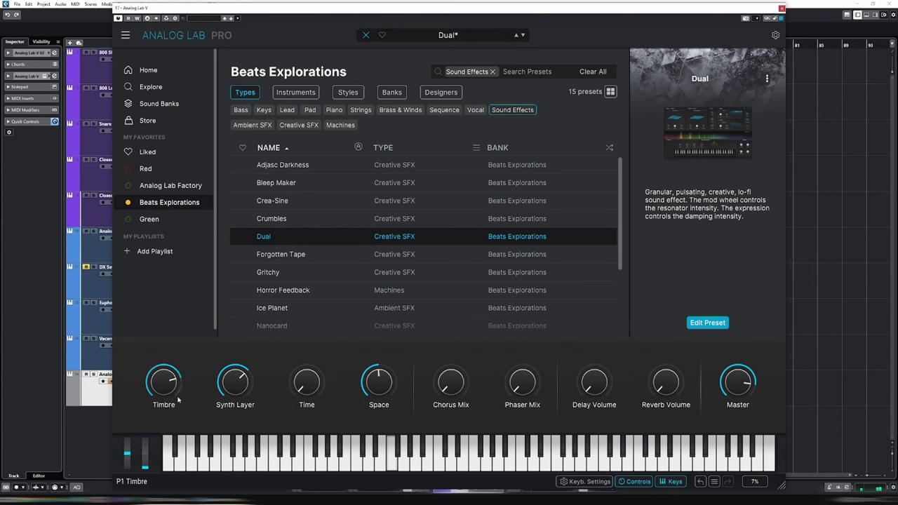
left_click_drag(236, 383, 236, 371)
left_click_drag(167, 384, 163, 400)
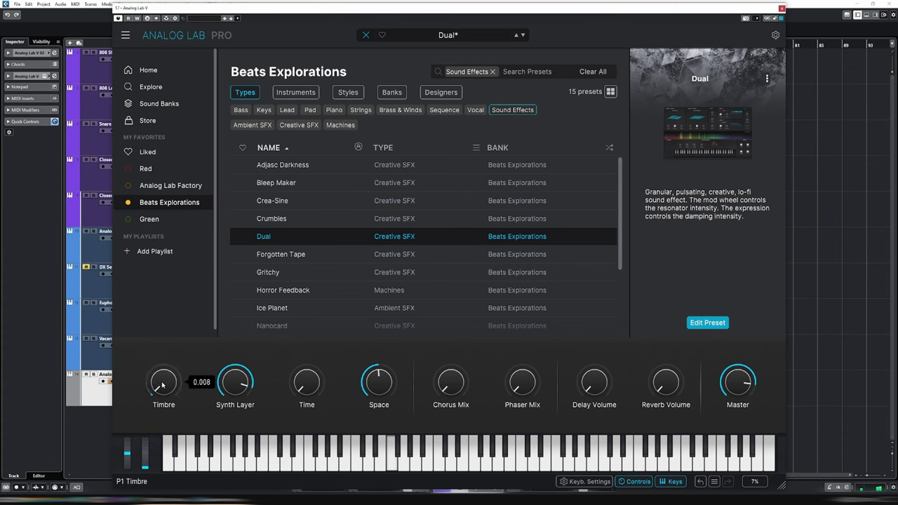
Load the Forgotten Tape preset and try its Density and Timbre macros.
left_click(306, 254)
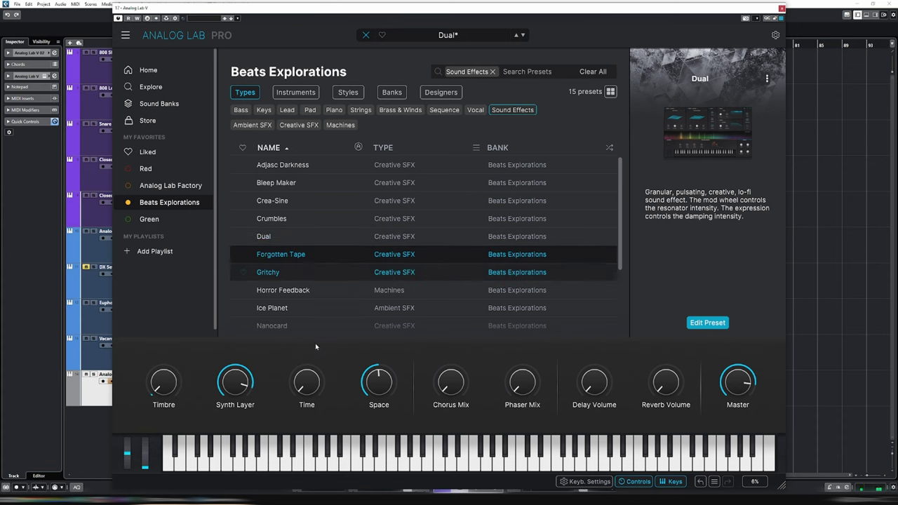
mouse_move(300, 382)
left_mouse_down()
mouse_move(291, 398)
mouse_move(293, 375)
left_mouse_up()
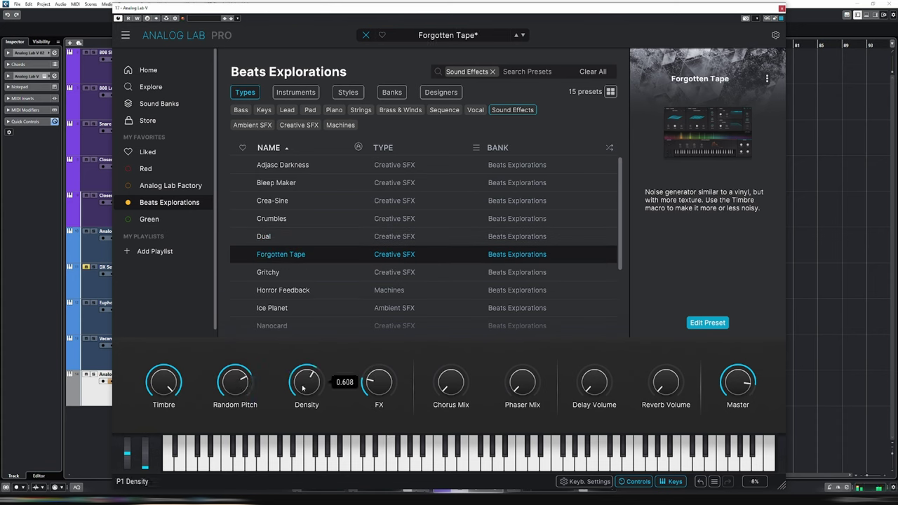
left_click_drag(164, 382, 164, 385)
Load the Gritchy preset, lower its Chord Select macro and raise Timbre.
left_click(306, 274)
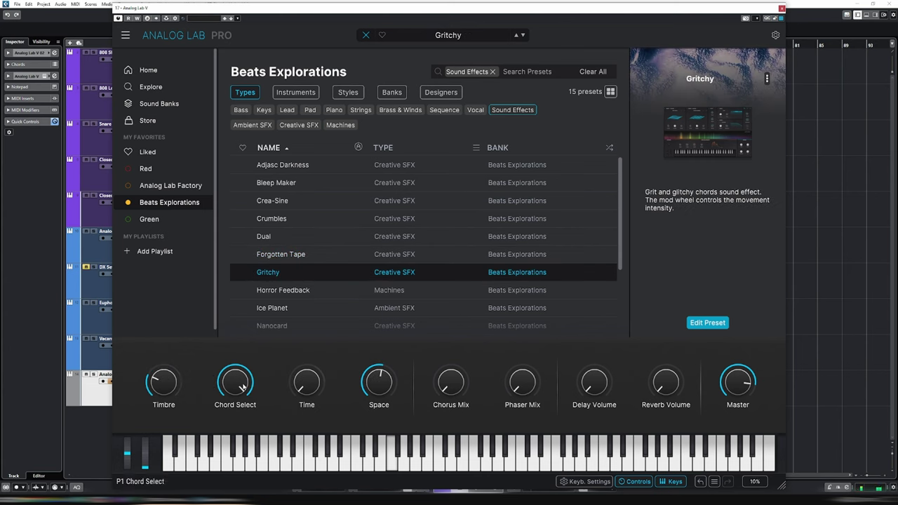
left_click_drag(242, 387, 241, 406)
left_click_drag(164, 383, 164, 362)
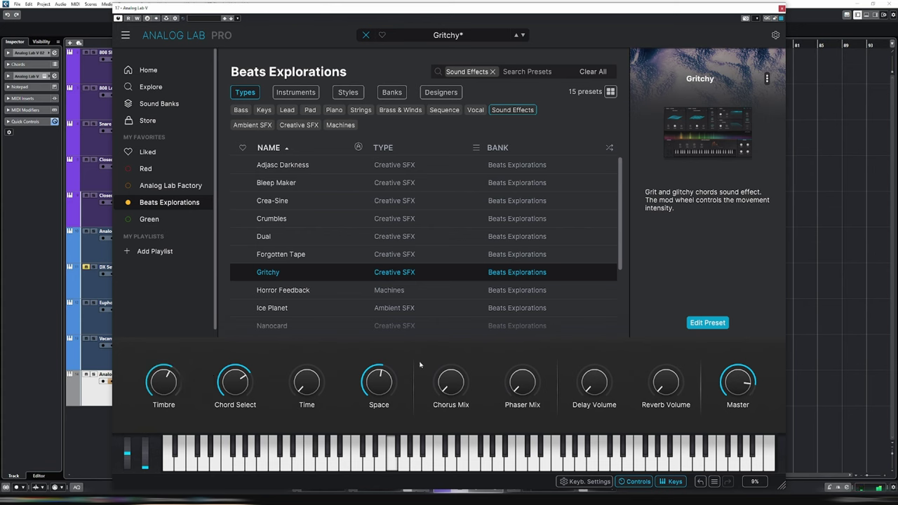
Audition Horror Feedback, then load the Ice Planet preset and set its Stress macro to about 0.556.
left_click(354, 296)
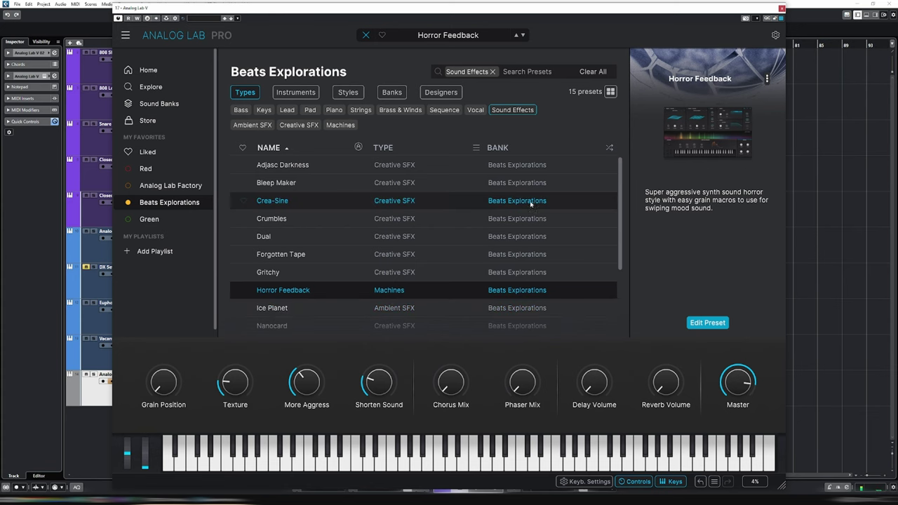
scroll(444, 205, "down", 2)
left_click(353, 277)
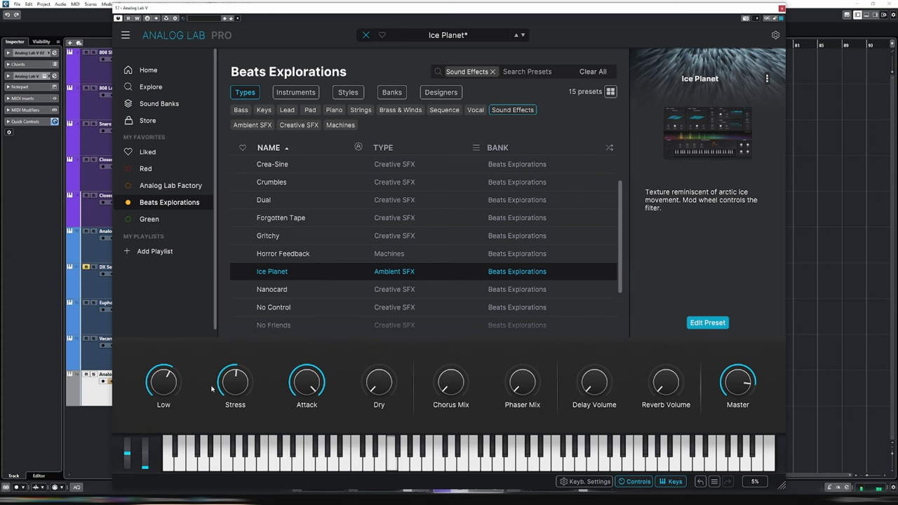
left_click_drag(233, 382, 234, 361)
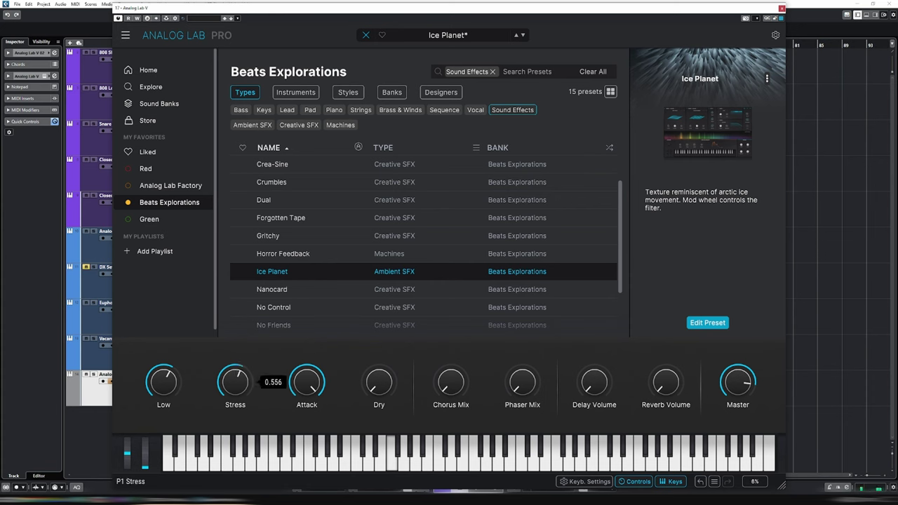
Load the Nanocard preset and raise its Reverb and Phaser Mix.
left_click(281, 288)
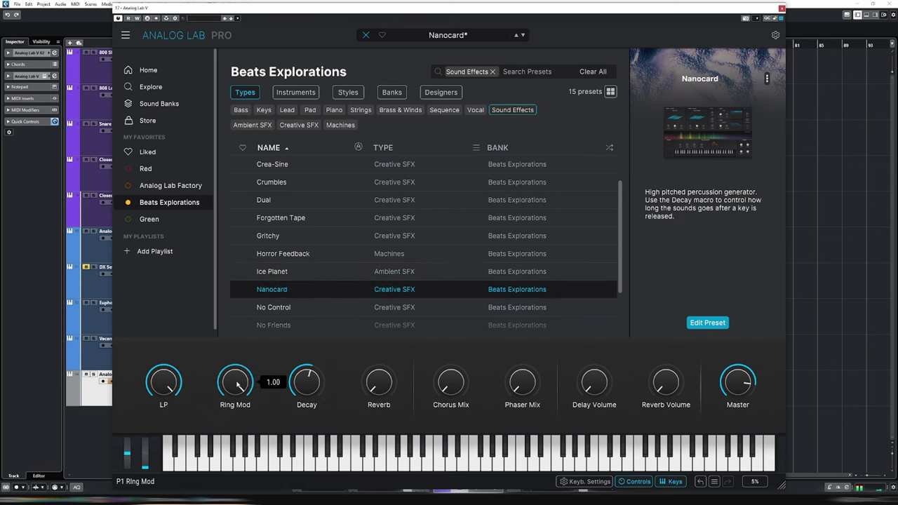
left_click_drag(379, 383, 379, 324)
left_click_drag(521, 383, 522, 335)
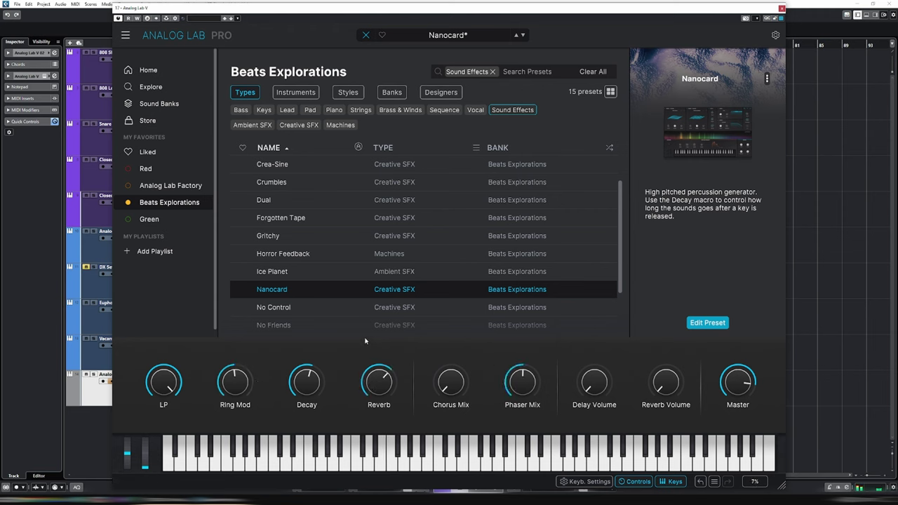
Audition the No Control, No Friends, Random Acts and Residues presets, trying out their macros.
left_click(321, 309)
scroll(323, 274, "down", 2)
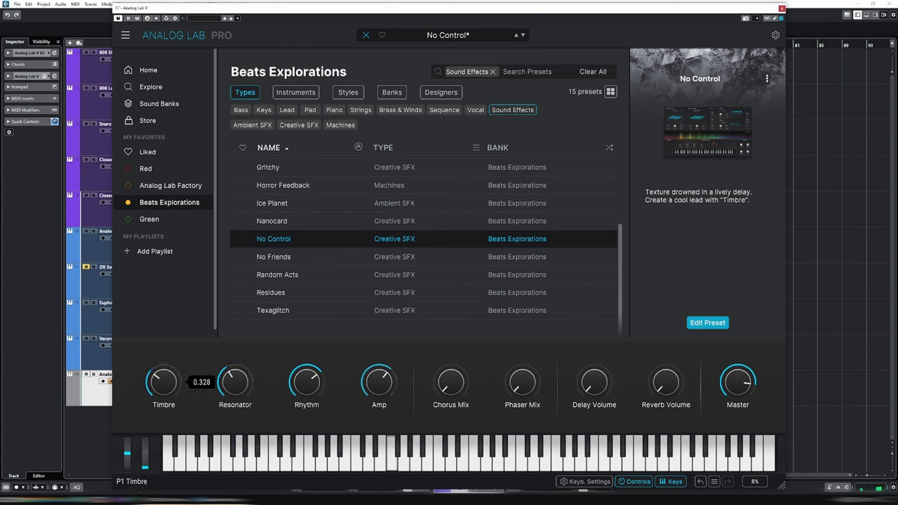
left_click(365, 257)
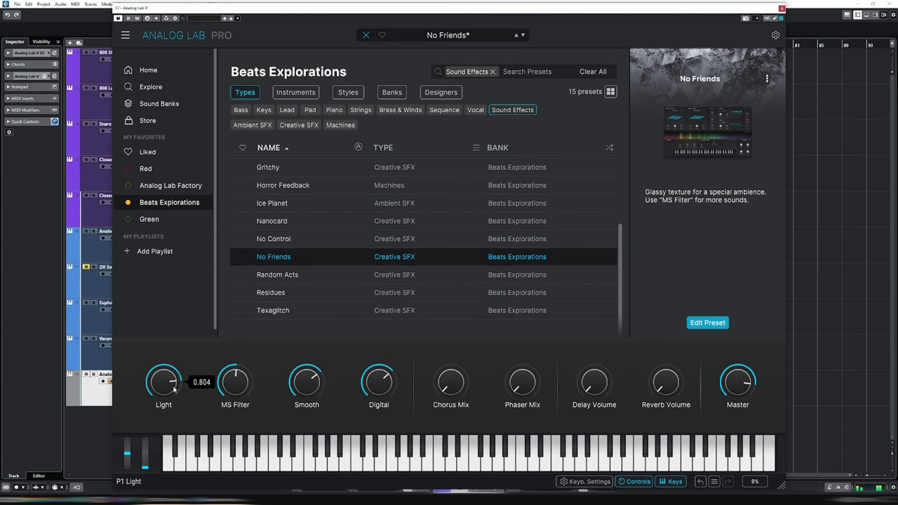
left_click(302, 275)
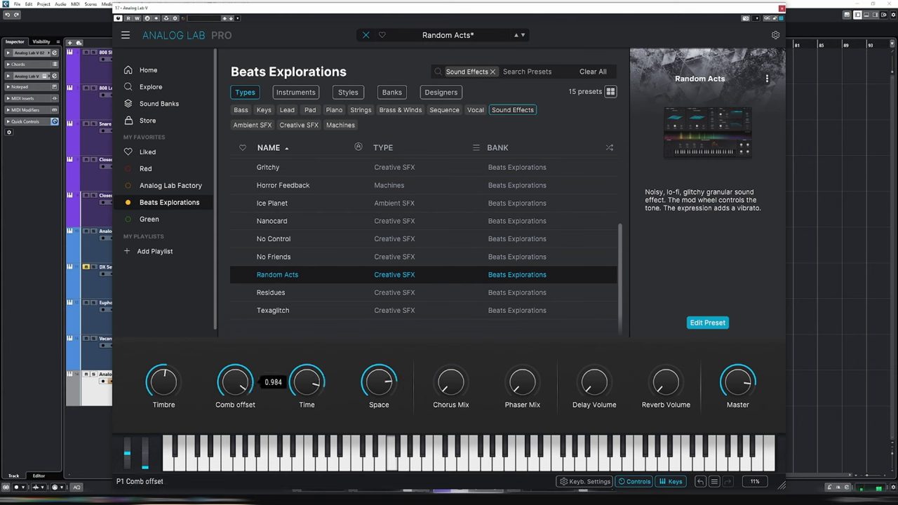
left_click(278, 298)
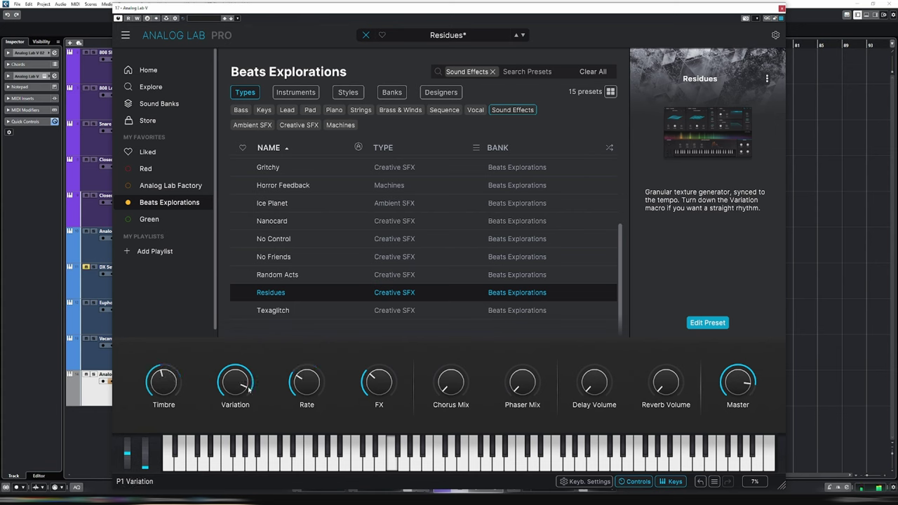
Load the Ice Planet sound effect preset again and clear the Sound Effects filter.
scroll(377, 386, "up", 3)
scroll(307, 382, "up", 3)
left_click(318, 316)
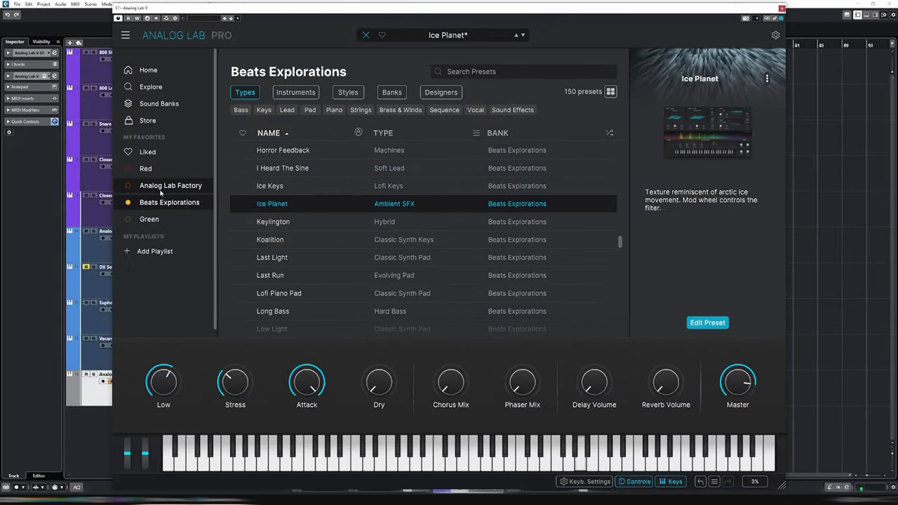
Switch to the Analog Lab Factory favorites and browse through the alphabetical preset list.
left_click(345, 199)
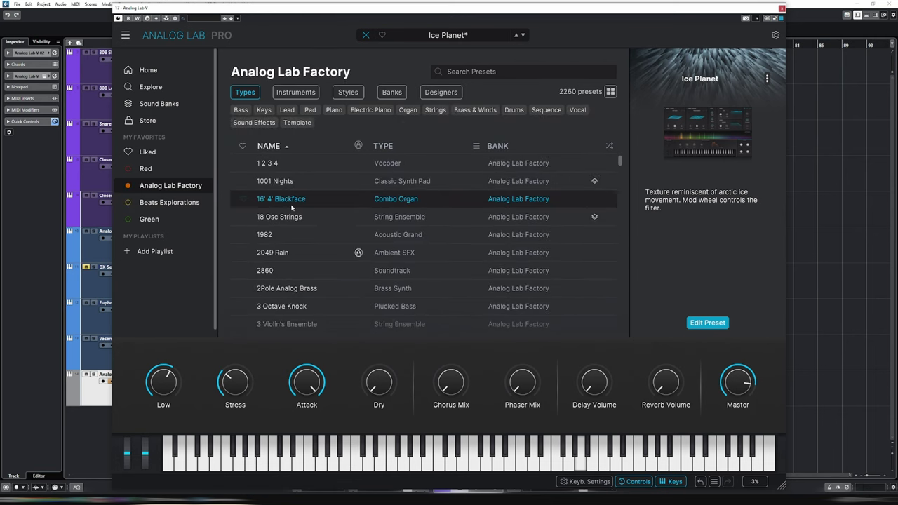
scroll(502, 211, "down", 3)
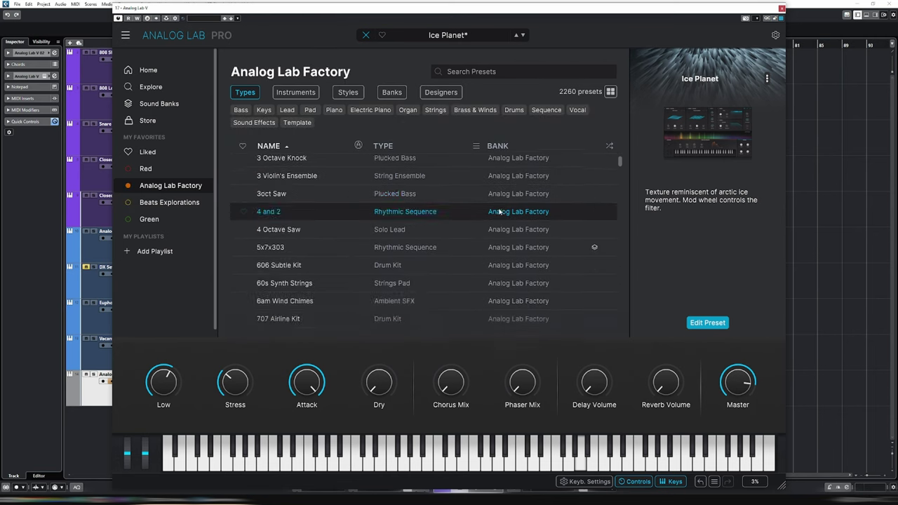
scroll(500, 211, "down", 15)
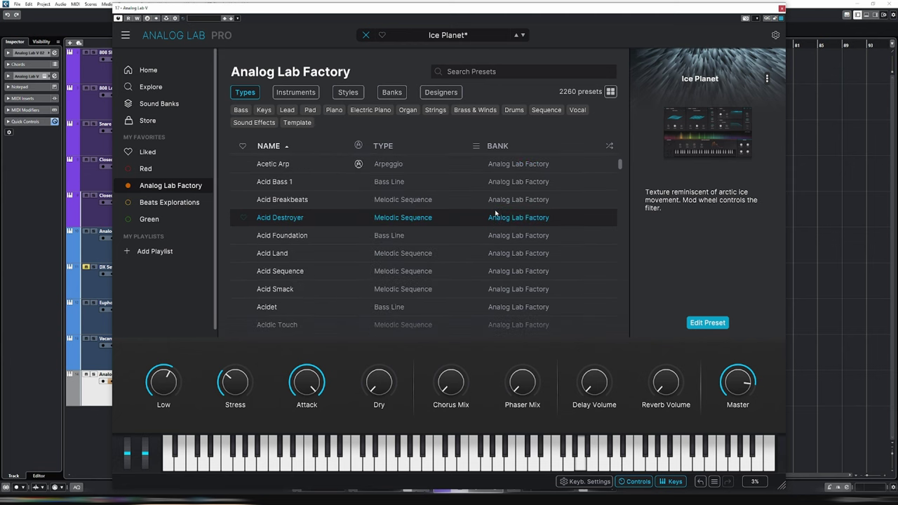
scroll(495, 213, "down", 15)
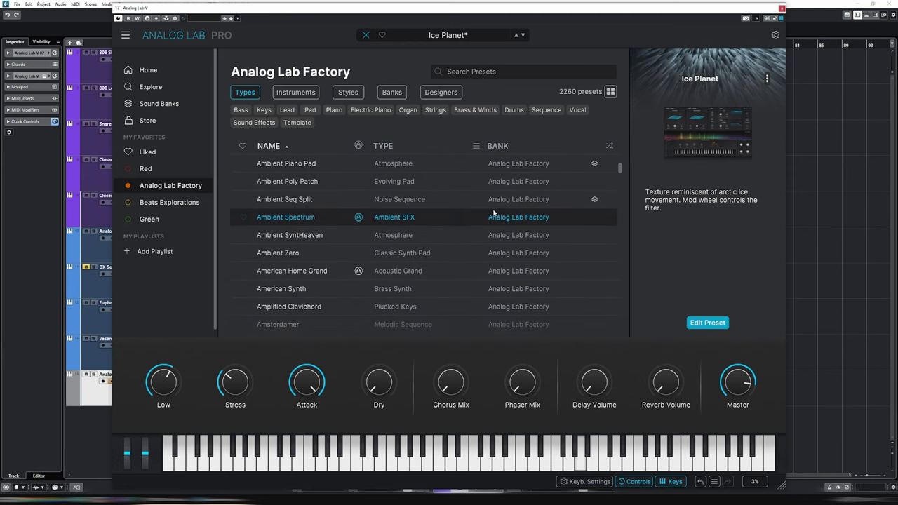
scroll(493, 212, "down", 15)
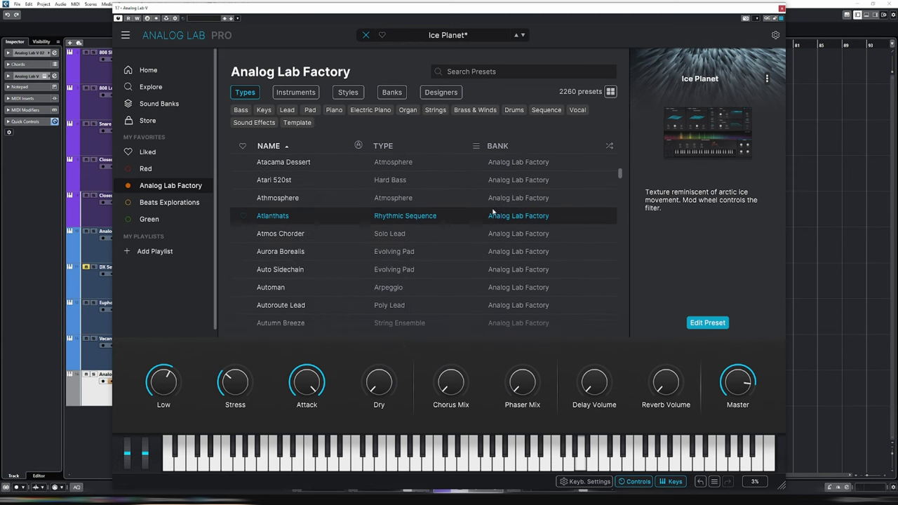
scroll(490, 210, "down", 11)
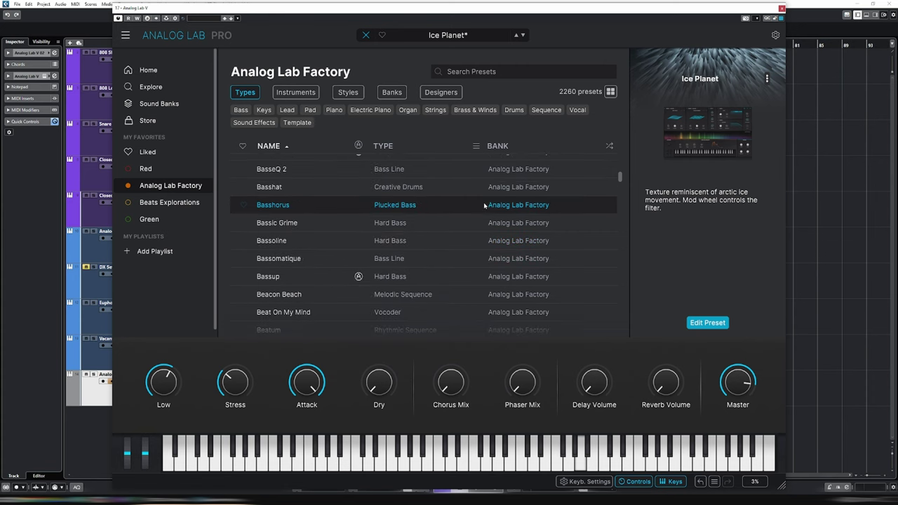